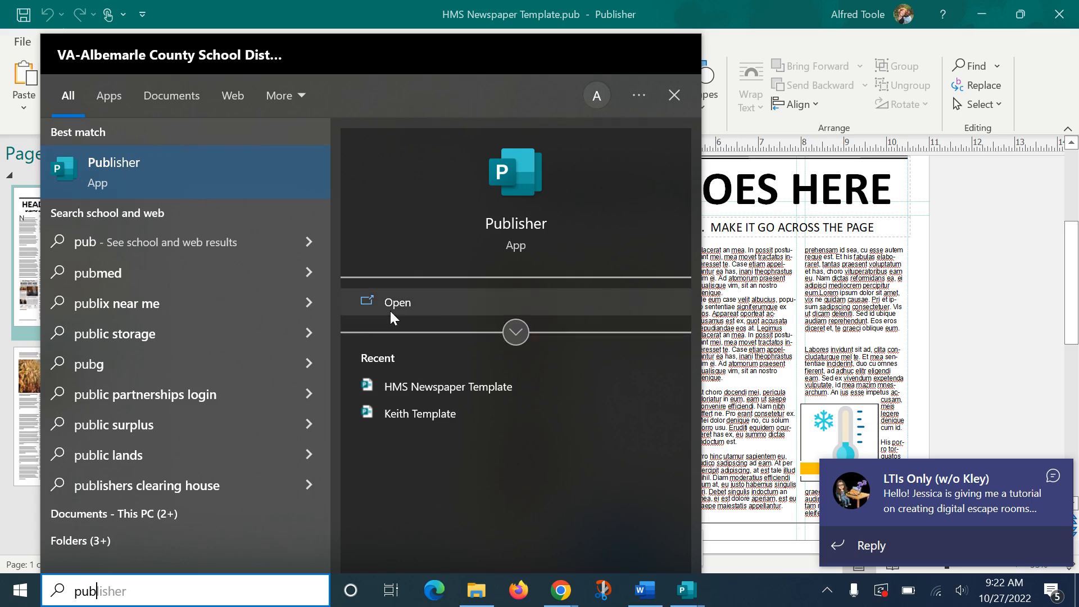
Create a new blank 8.5 x 11 inch publication.
left_click(932, 277)
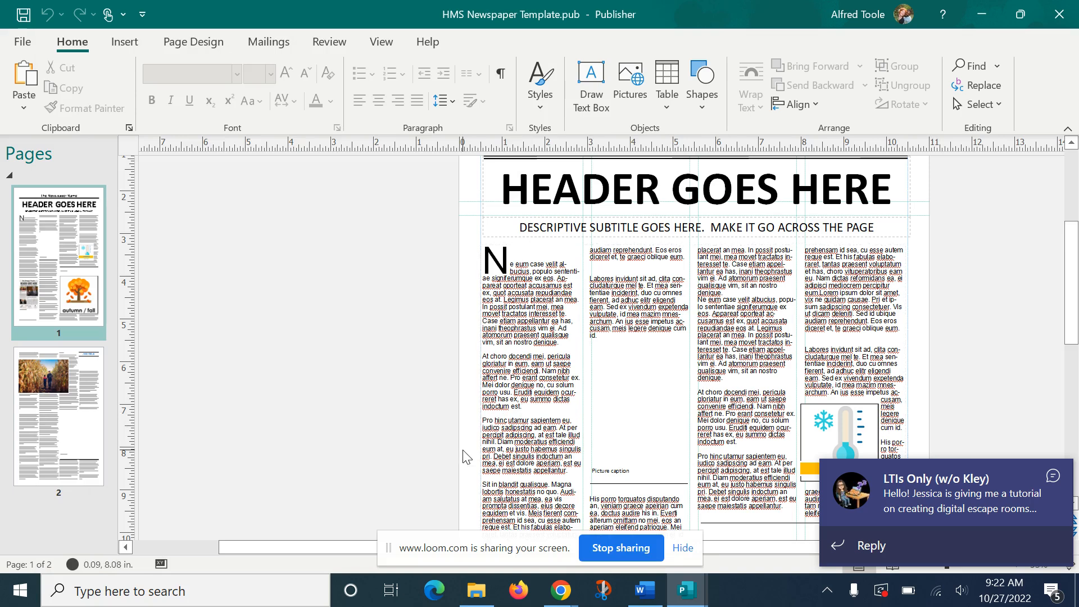
left_click(22, 42)
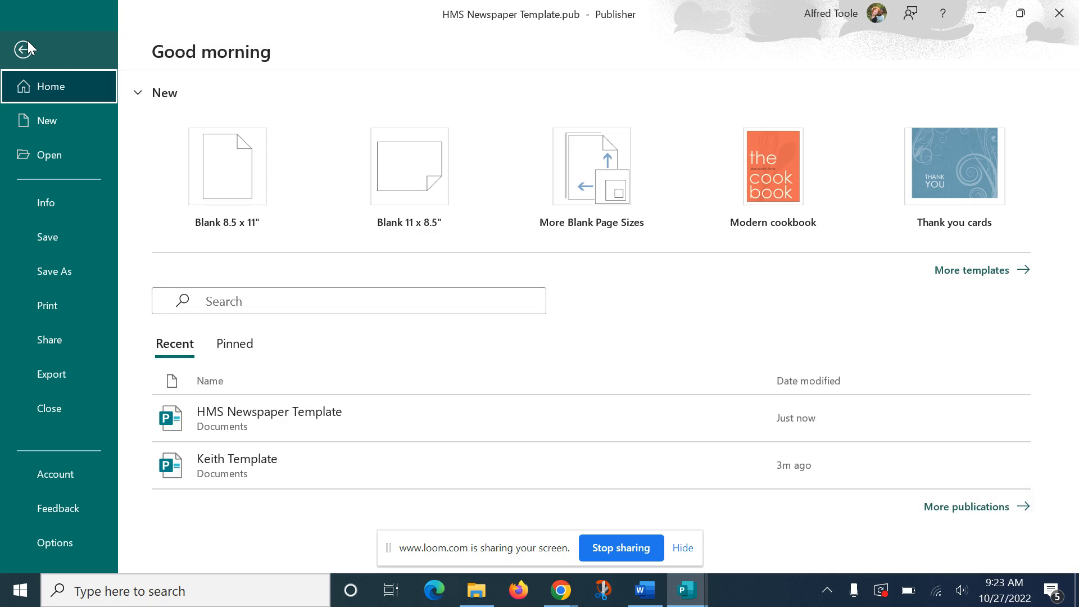
left_click(231, 146)
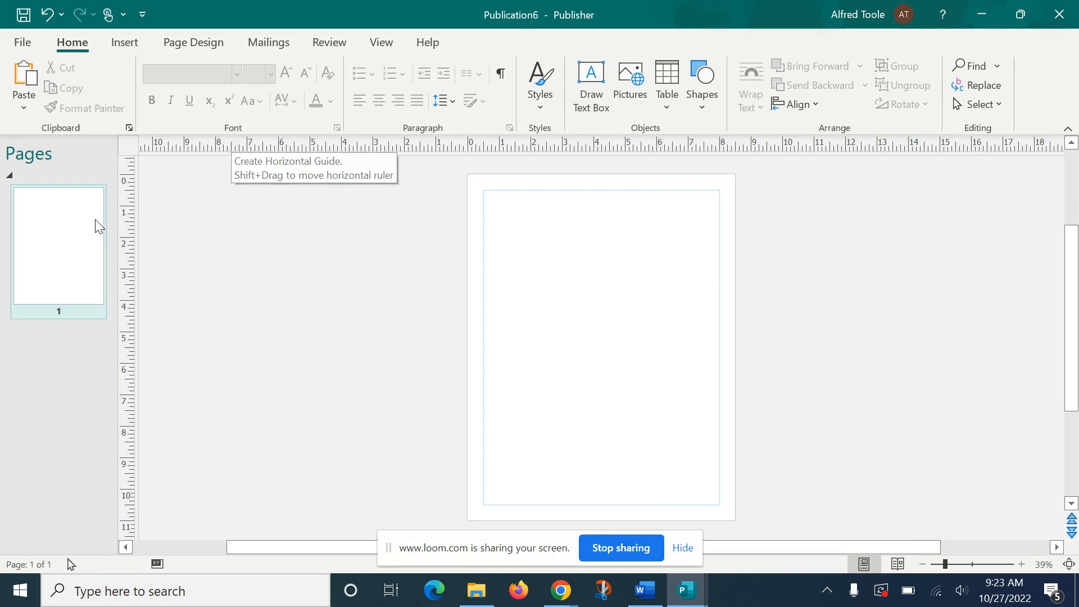
left_click(93, 240)
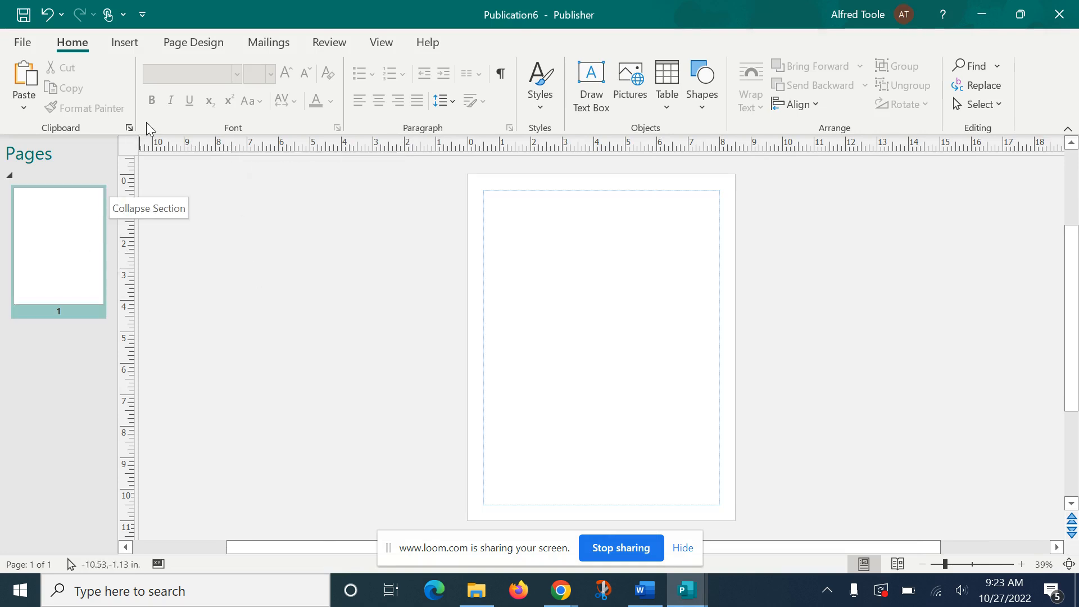
Set the page size to Tabloid (Portrait).
left_click(199, 43)
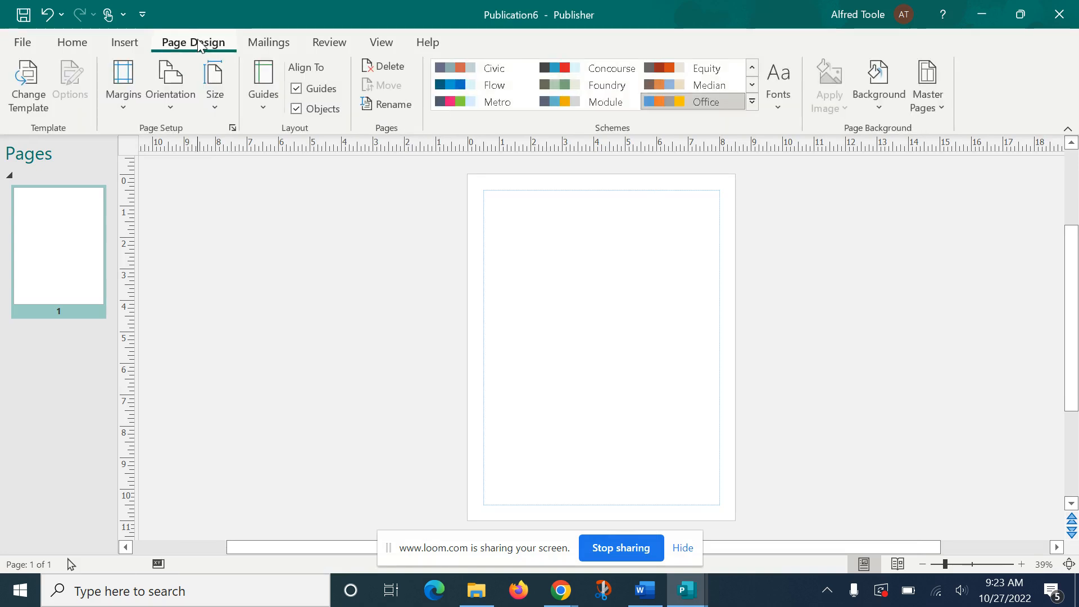
left_click(220, 80)
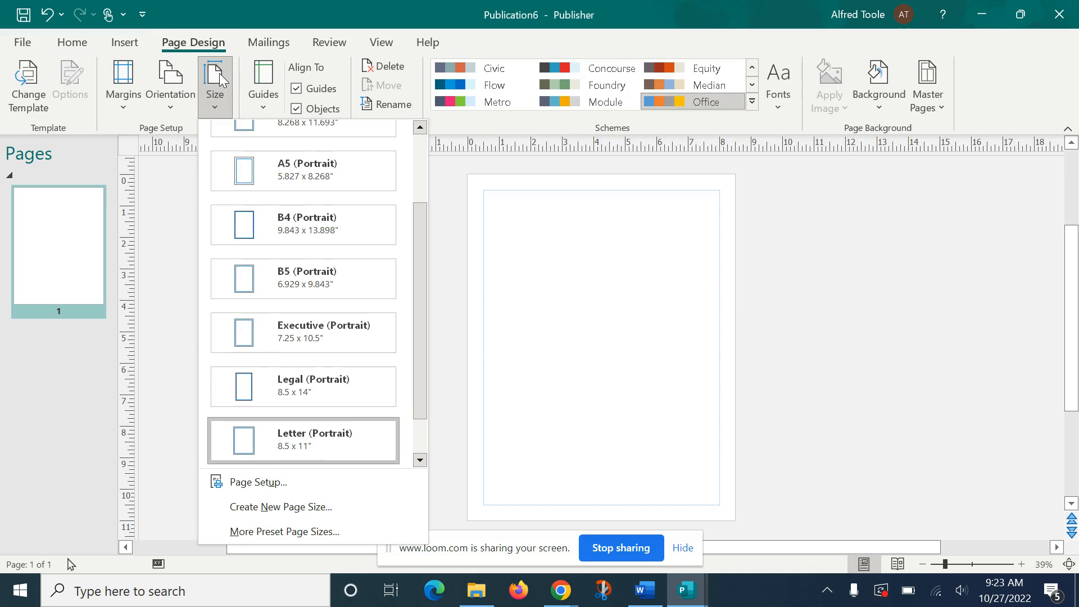
scroll(417, 342, "down", 1)
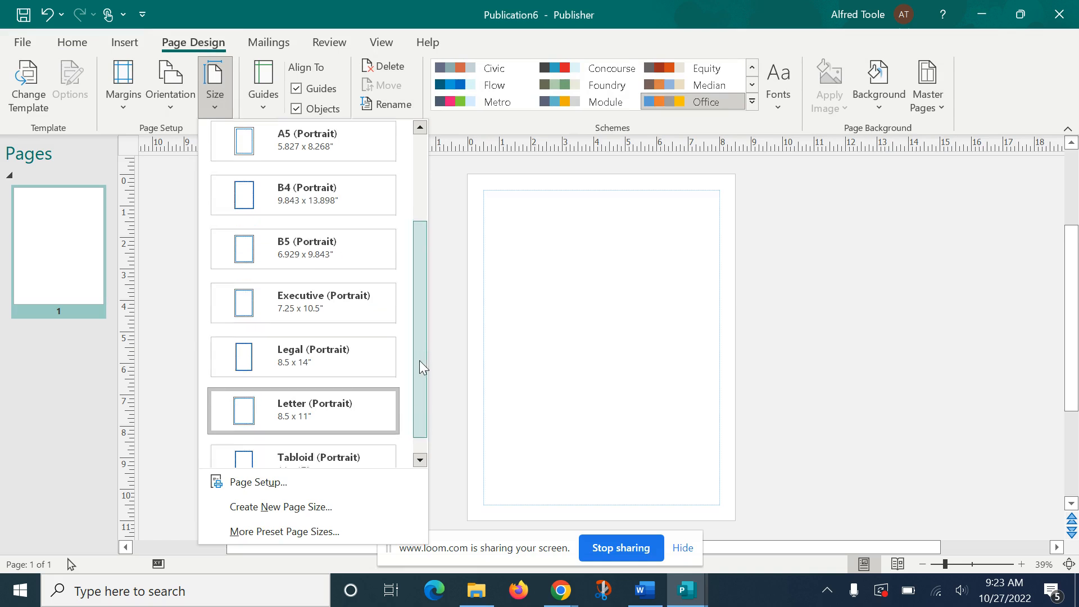
left_click(344, 446)
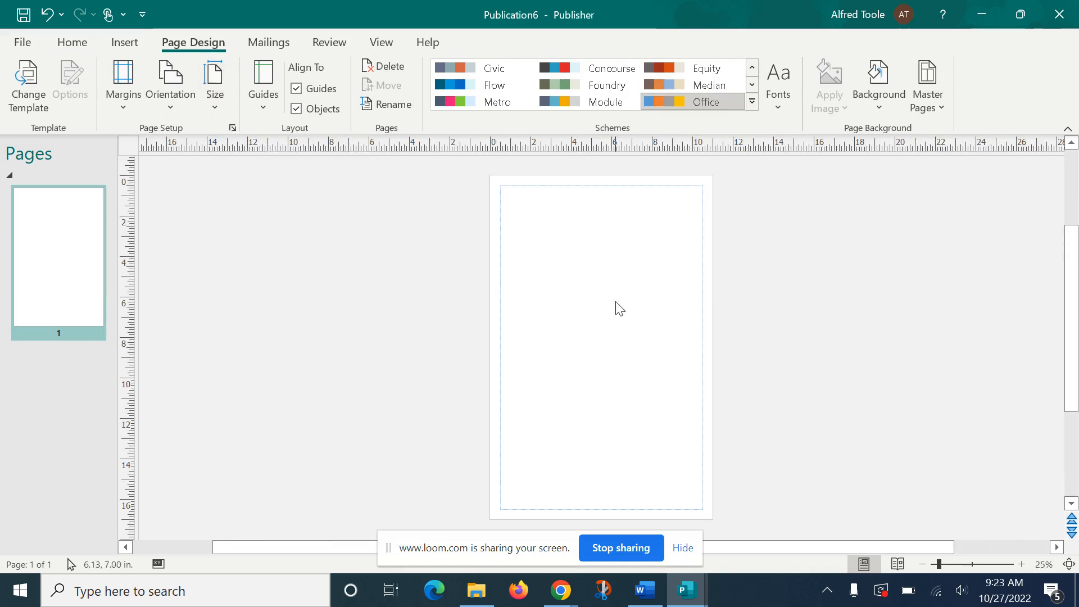
Apply Moderate 0.5" margins and the built-in 4 Columns with Heading ruler guides to the page.
left_click(123, 93)
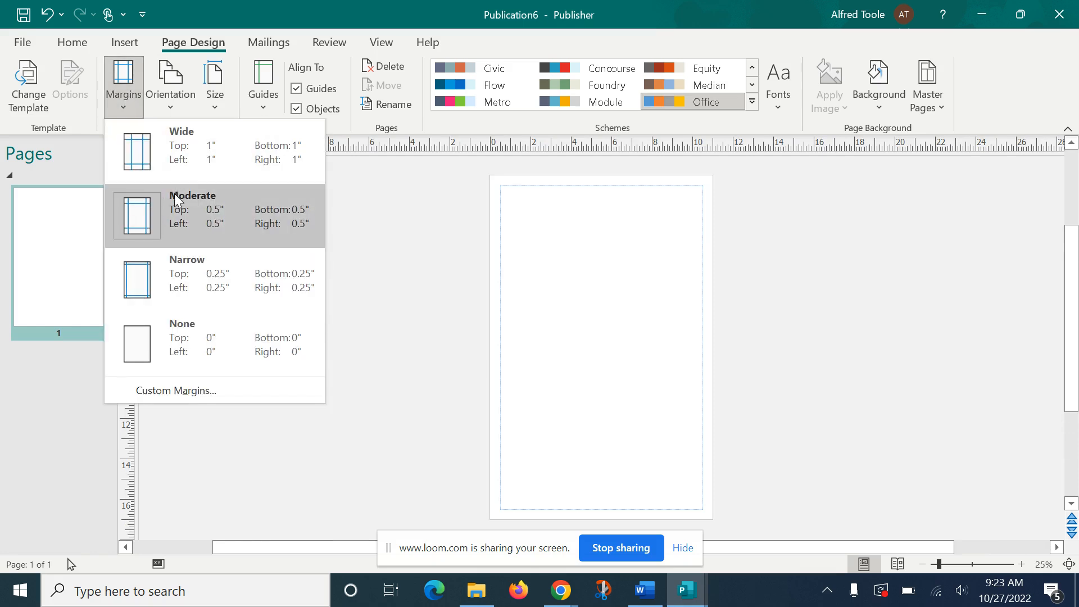
left_click(195, 225)
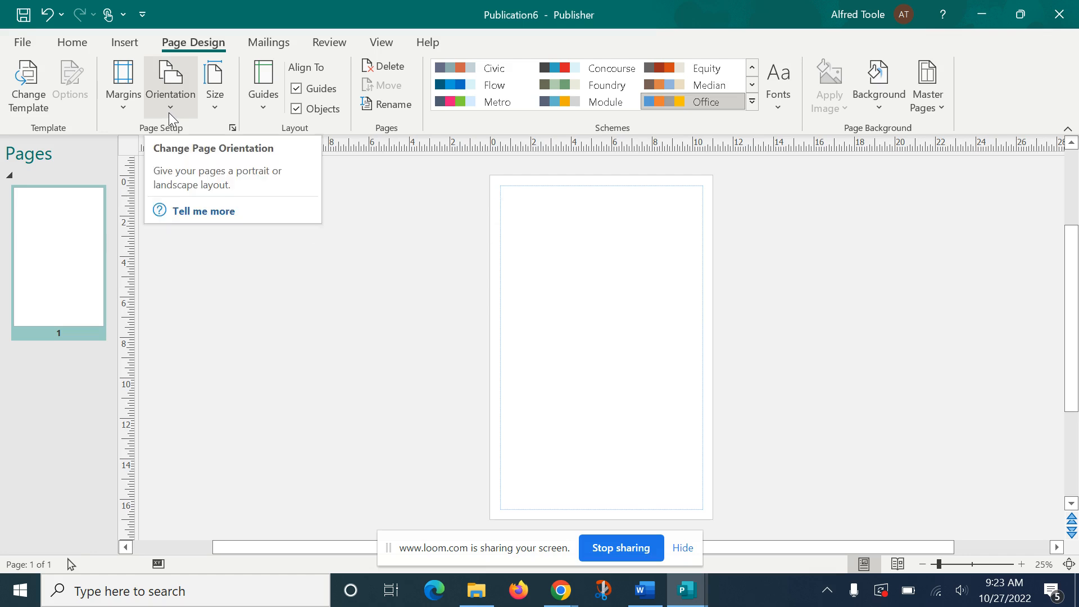
left_click(266, 95)
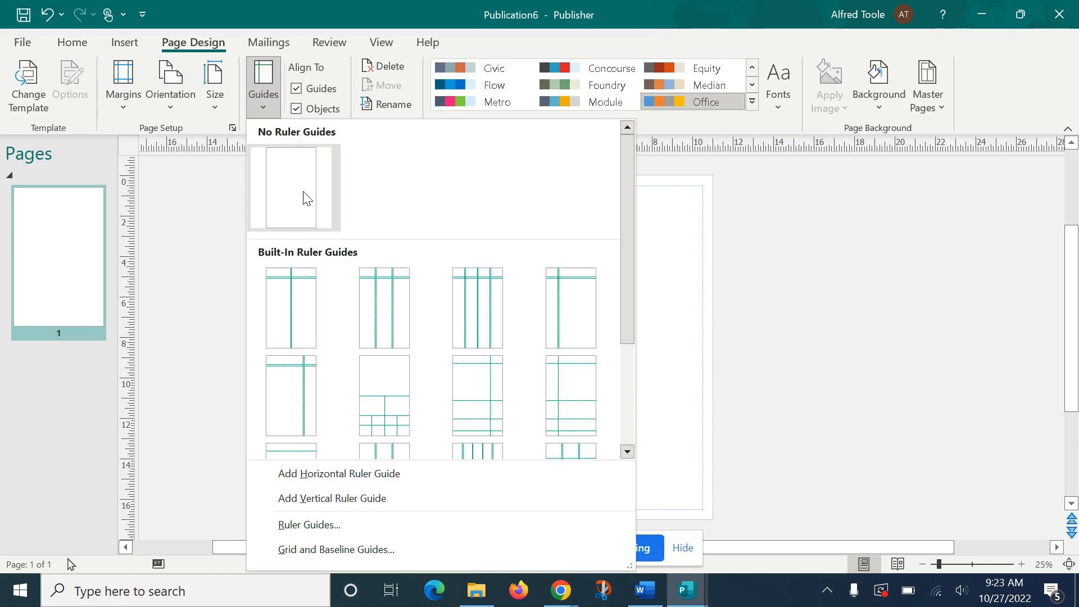
left_click(480, 325)
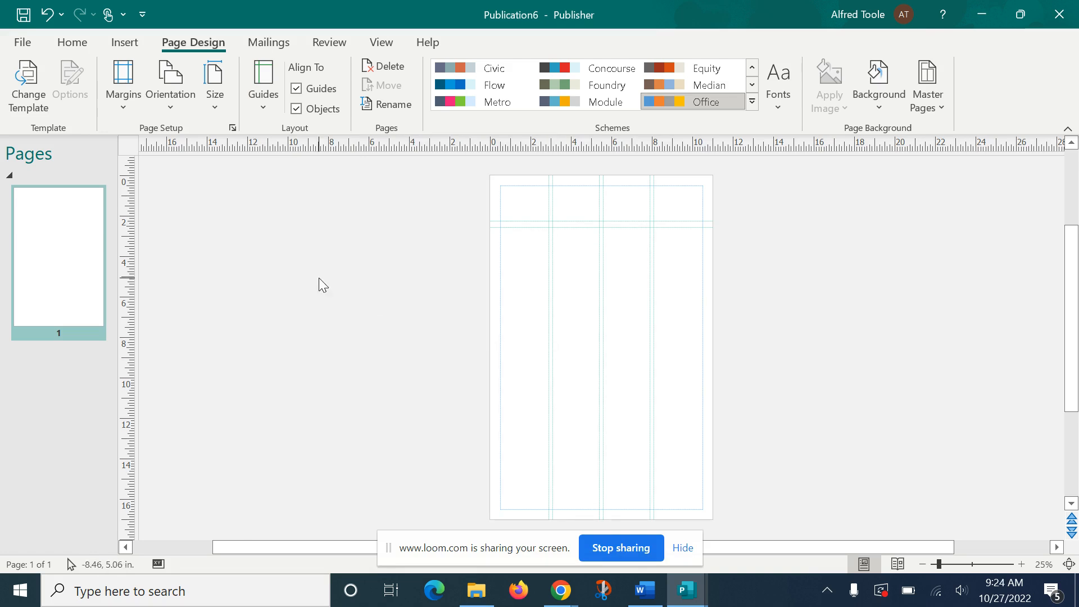
Insert a second blank page after page 1 and select it.
left_click(125, 44)
left_click(23, 84)
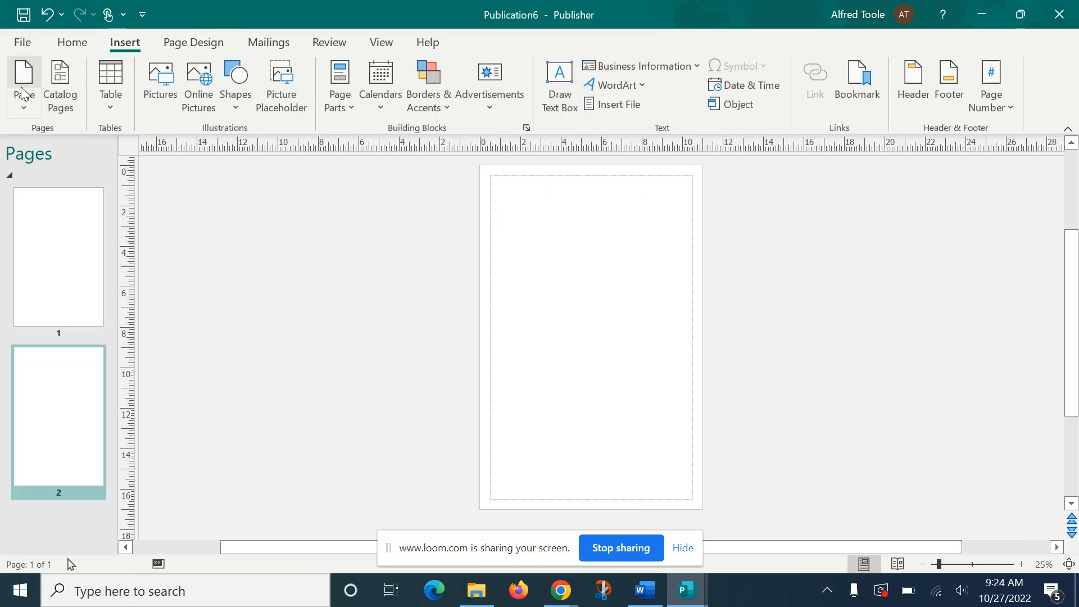
left_click(64, 249)
left_click(53, 423)
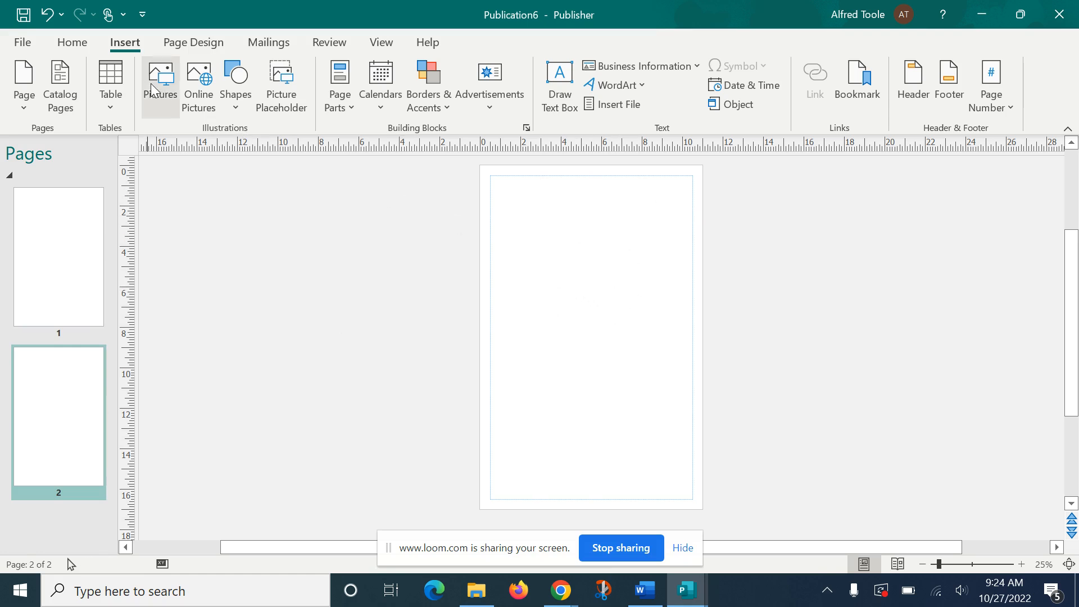
Browse the built-in ruler guide layouts for page 2 without applying one, and return to page 1.
left_click(197, 42)
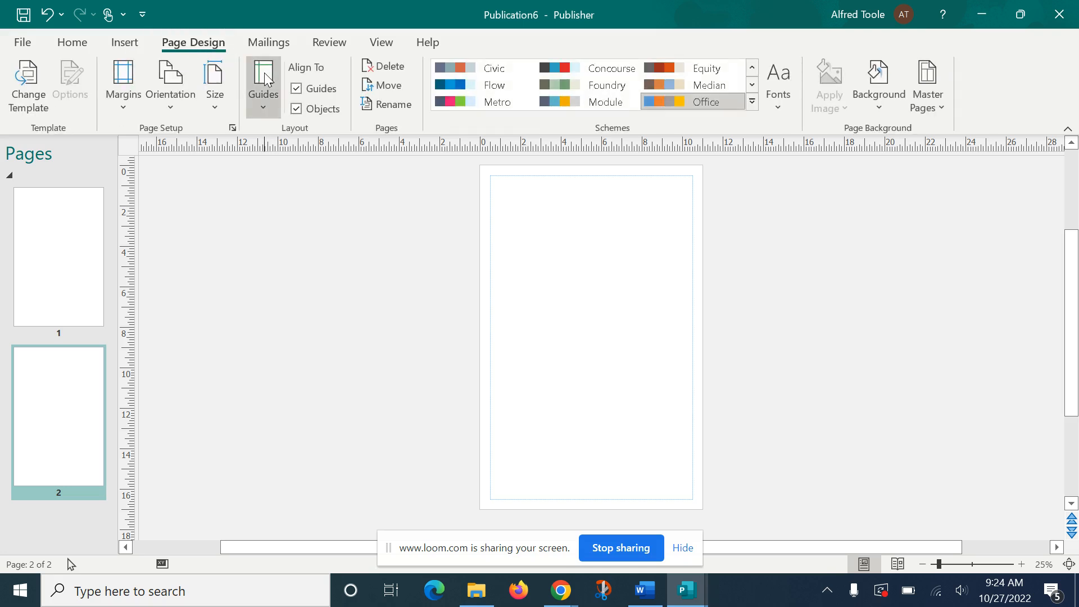
left_click(264, 72)
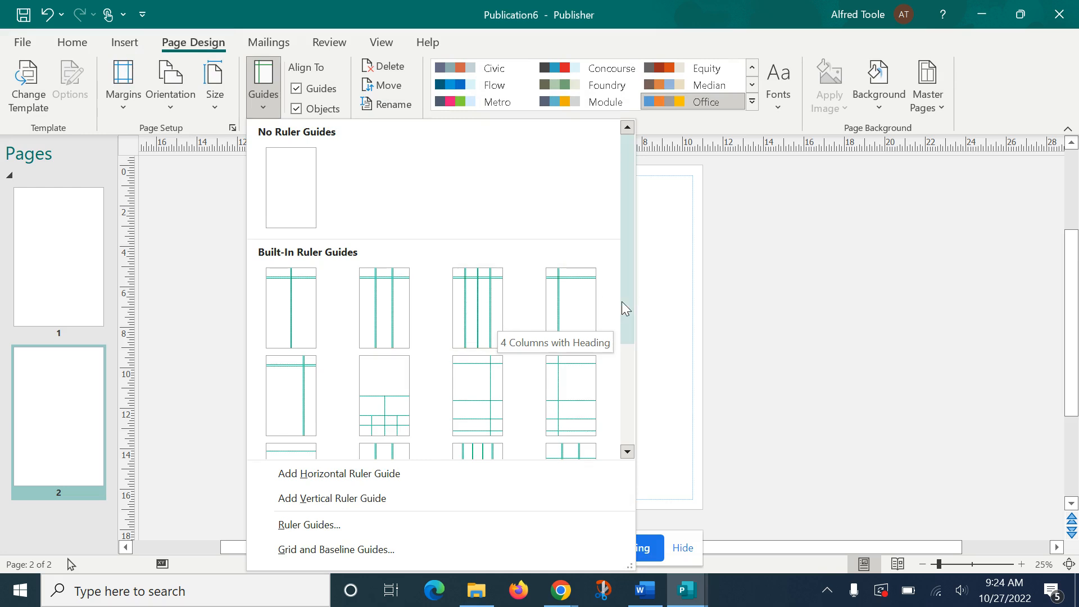
left_click_drag(626, 307, 629, 386)
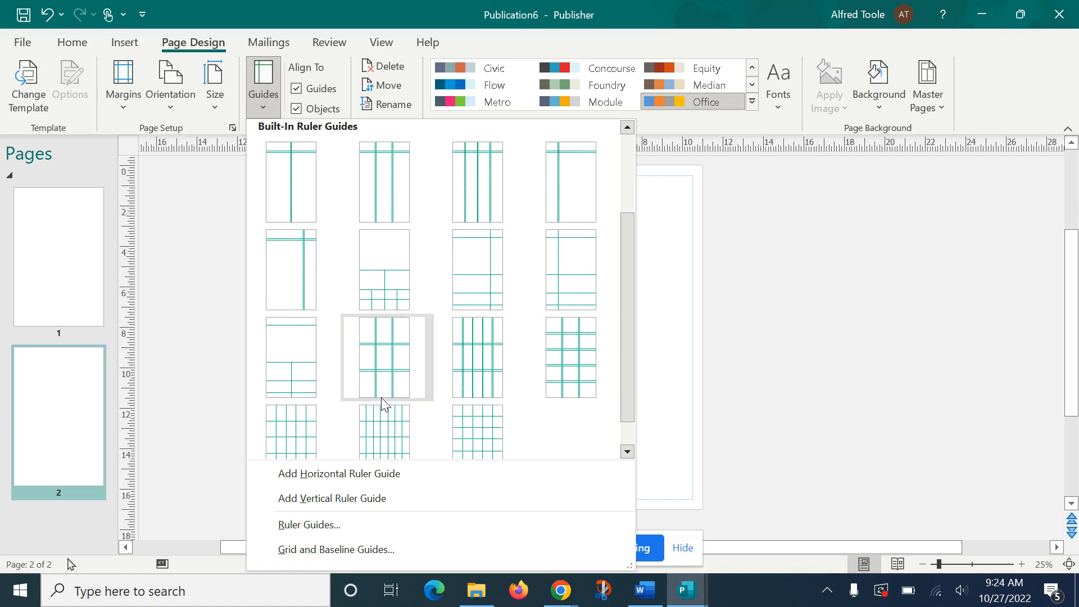
left_click_drag(621, 247, 610, 167)
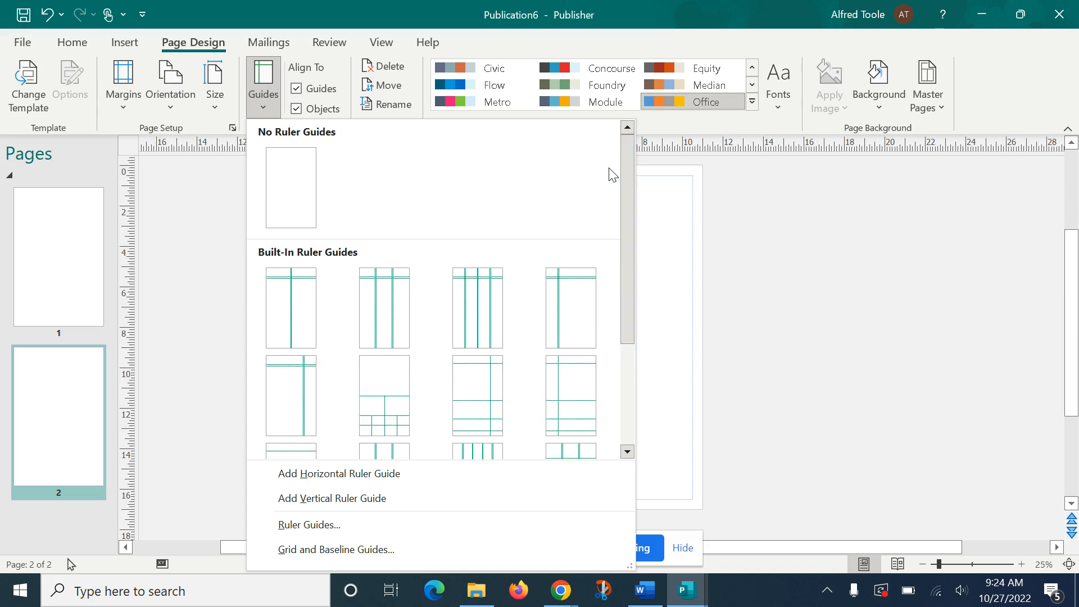
left_click(629, 451)
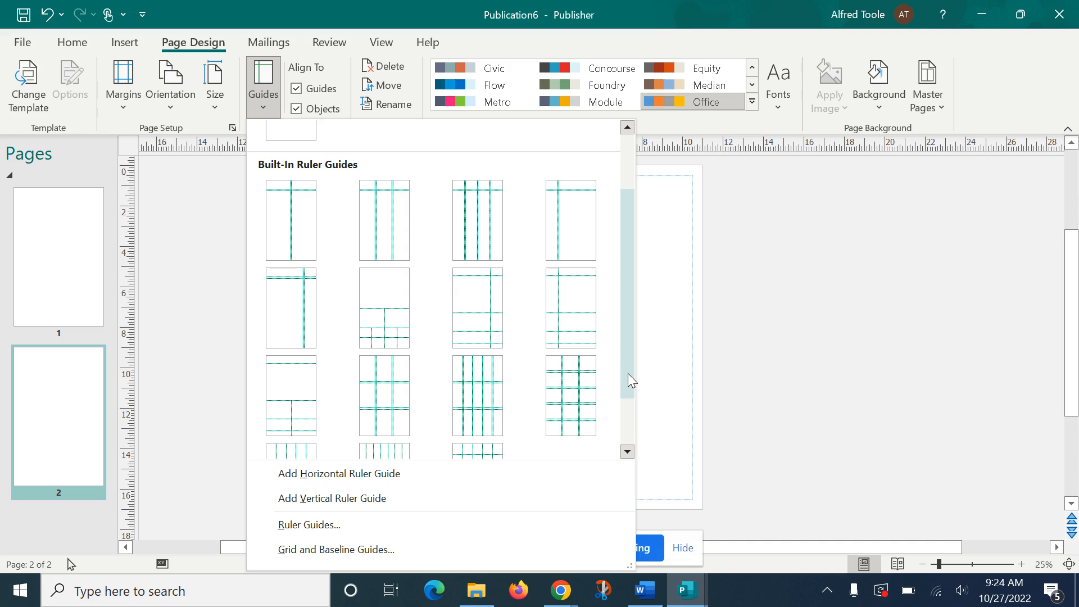
left_click(673, 458)
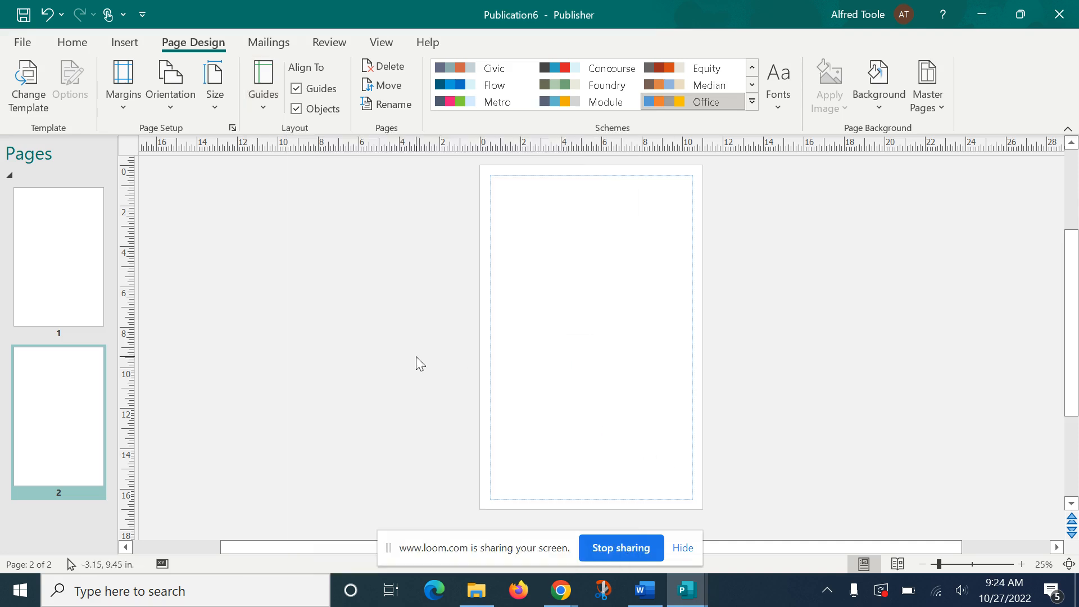
left_click(70, 276)
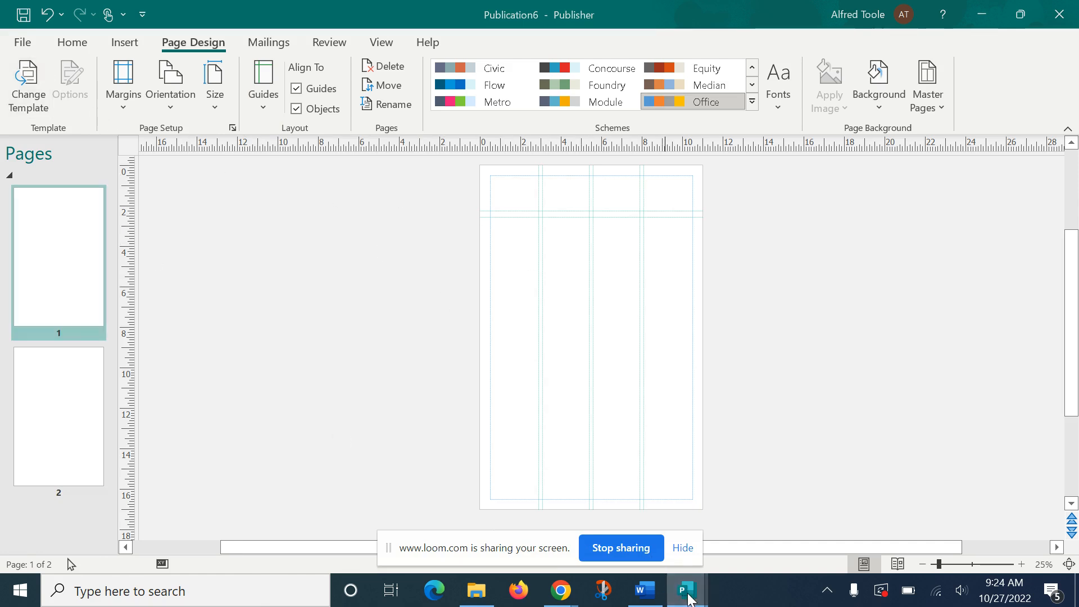
Switch to the HMS Newspaper Template publication and examine the newspaper name and header area at the top of page 1.
mouse_move(687, 587)
left_click(458, 519)
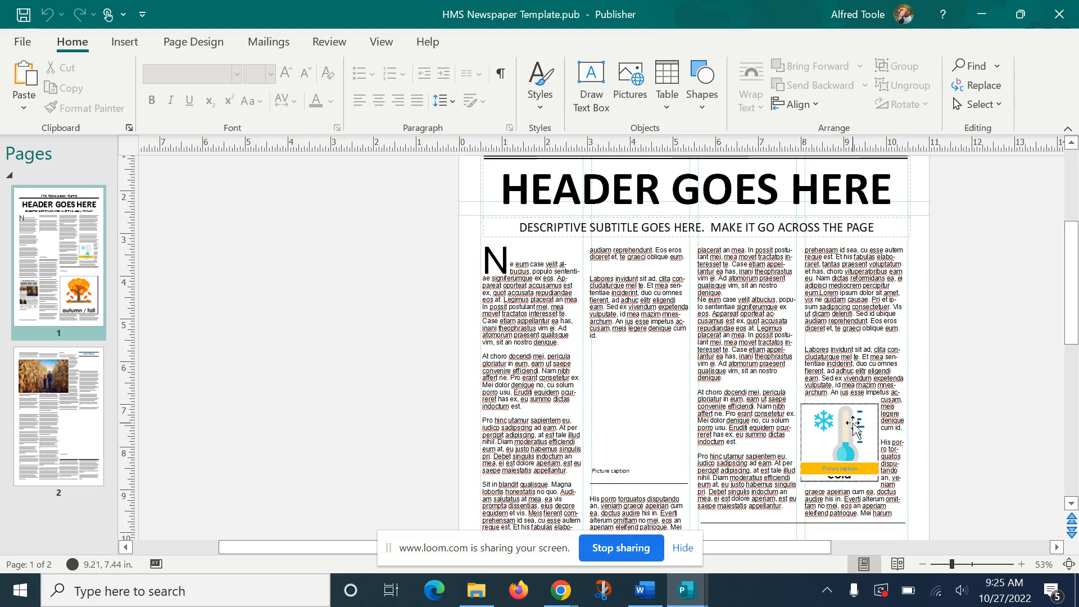
left_click_drag(1072, 237, 1053, 199)
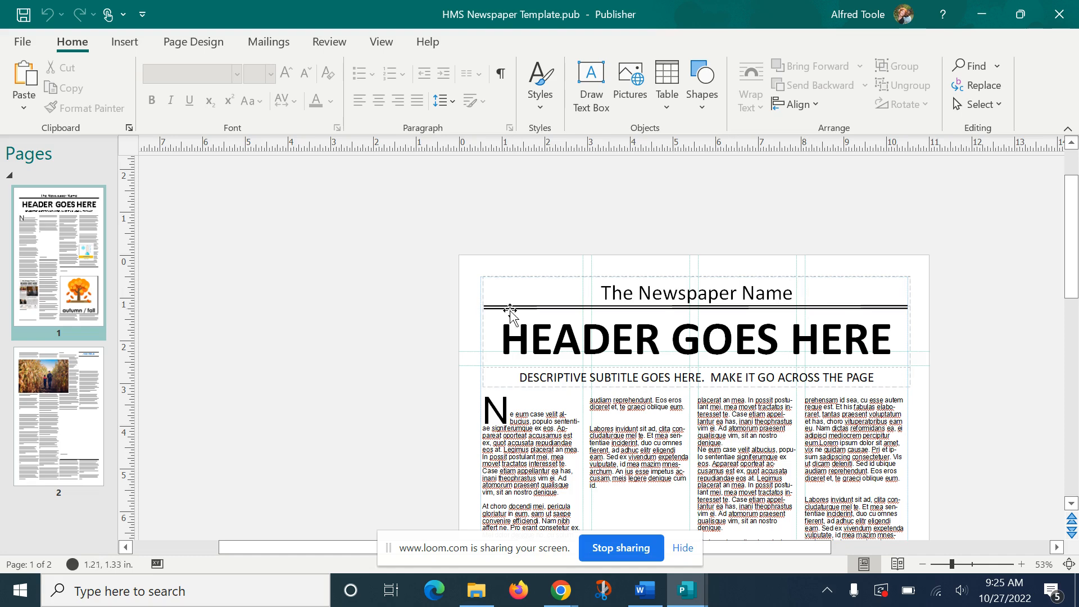
Switch to the Publication4 document and delete the existing table at the top of page 1.
left_click(686, 589)
left_click(595, 534)
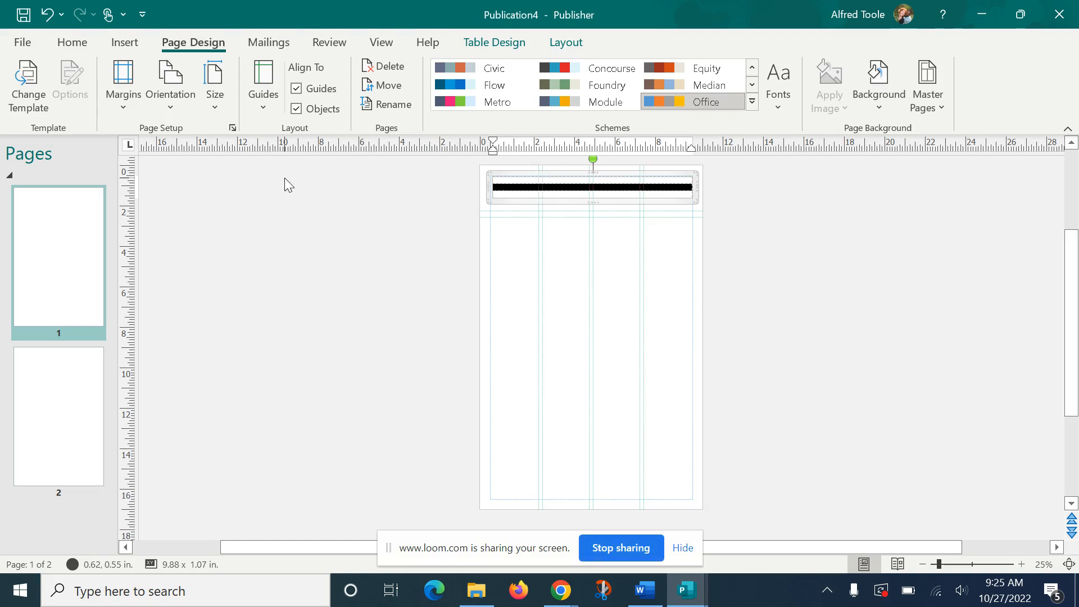
left_click(125, 45)
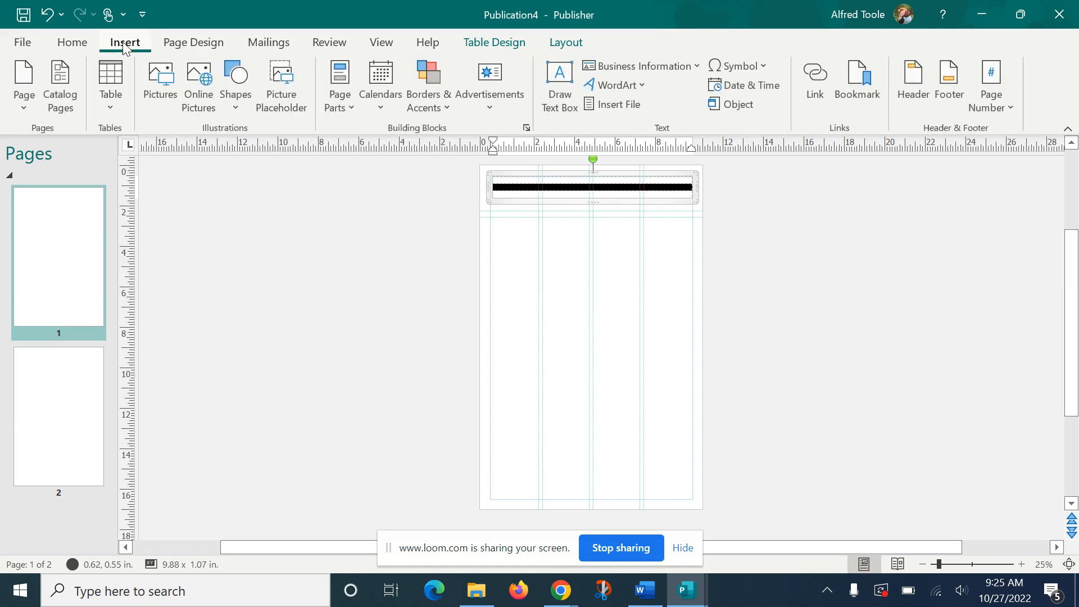
left_click(105, 97)
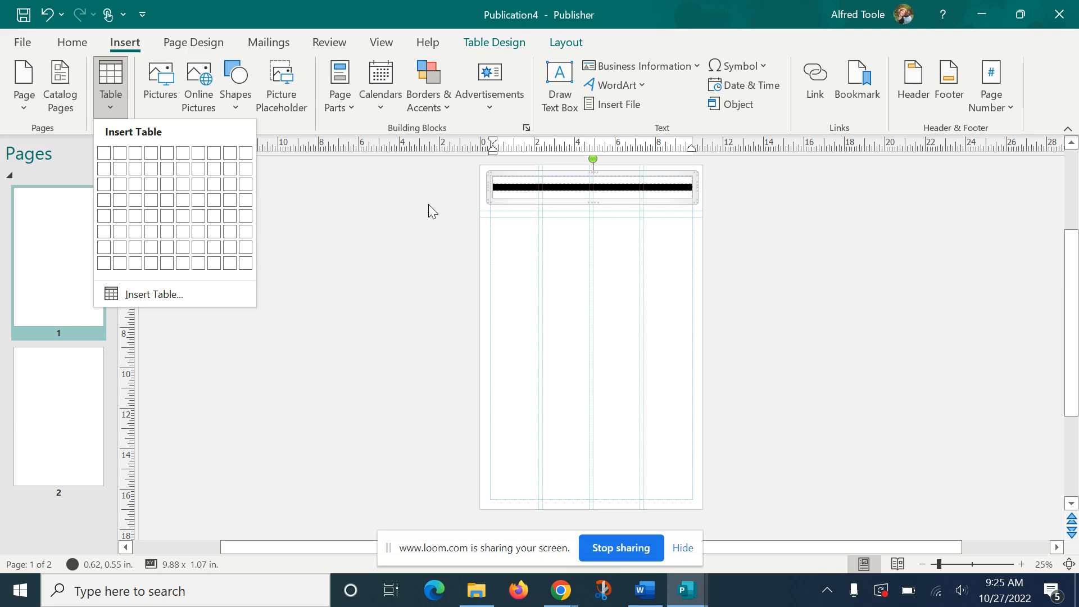
left_click(542, 265)
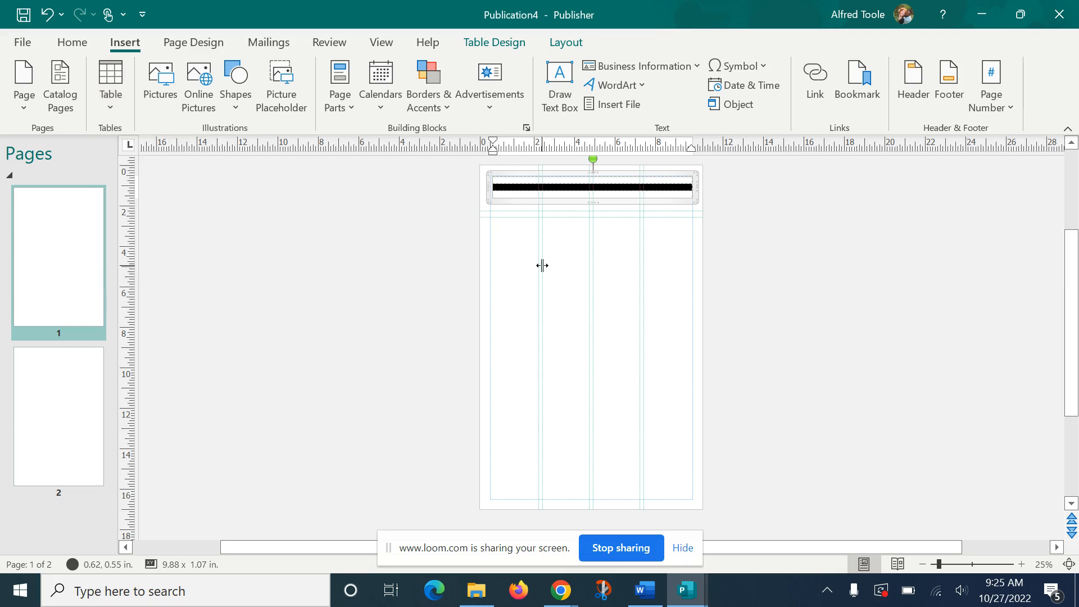
left_click(559, 179)
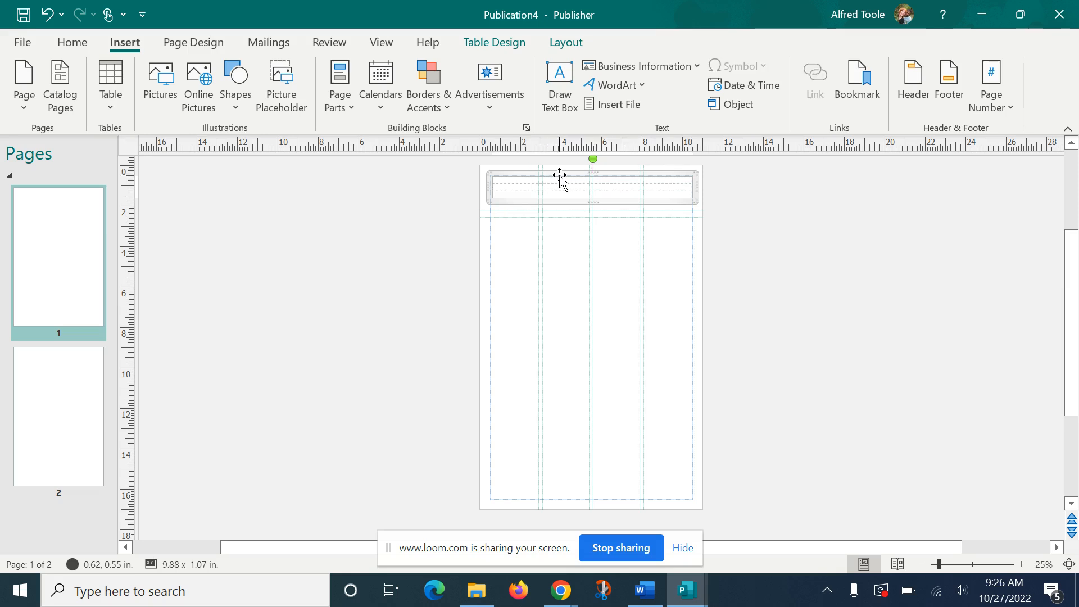
key("Delete")
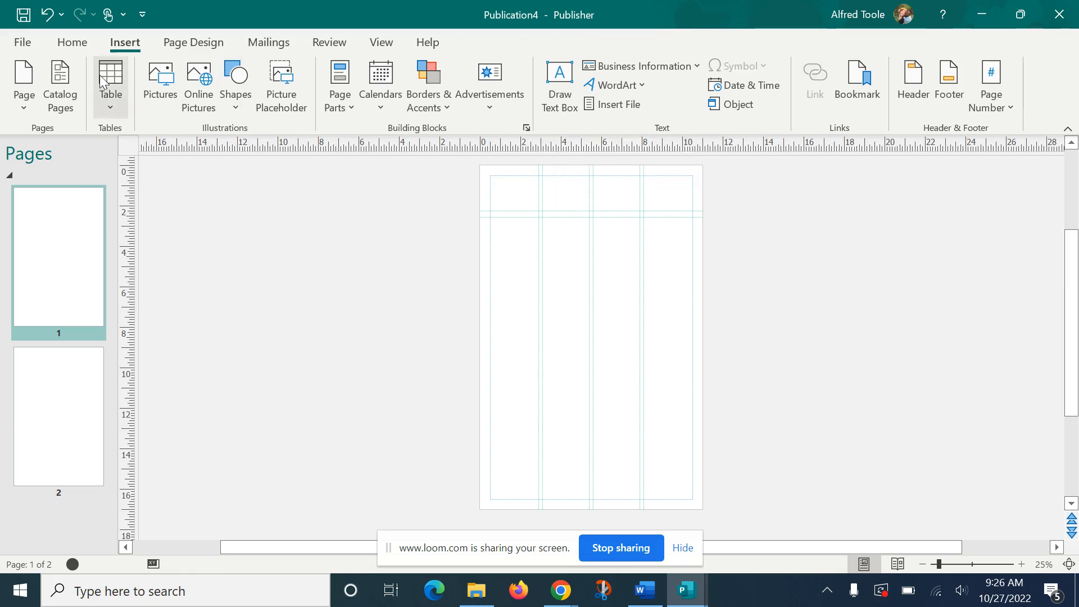
Insert a table of three rows and one column, and stretch it across the top of page 1 to about 10.03 x 2.11 in.
left_click(118, 87)
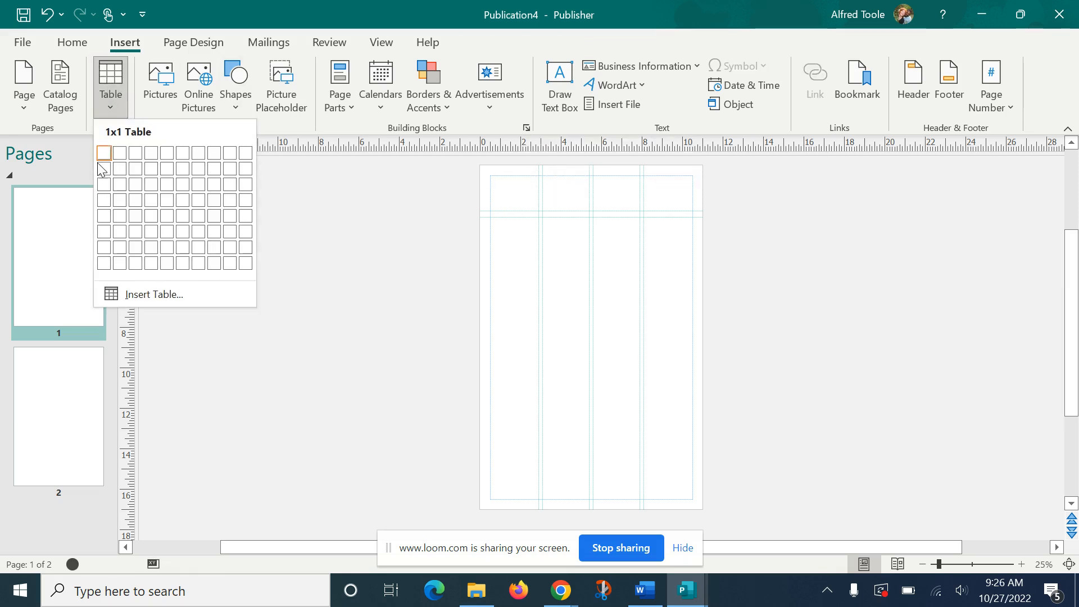
left_click(104, 193)
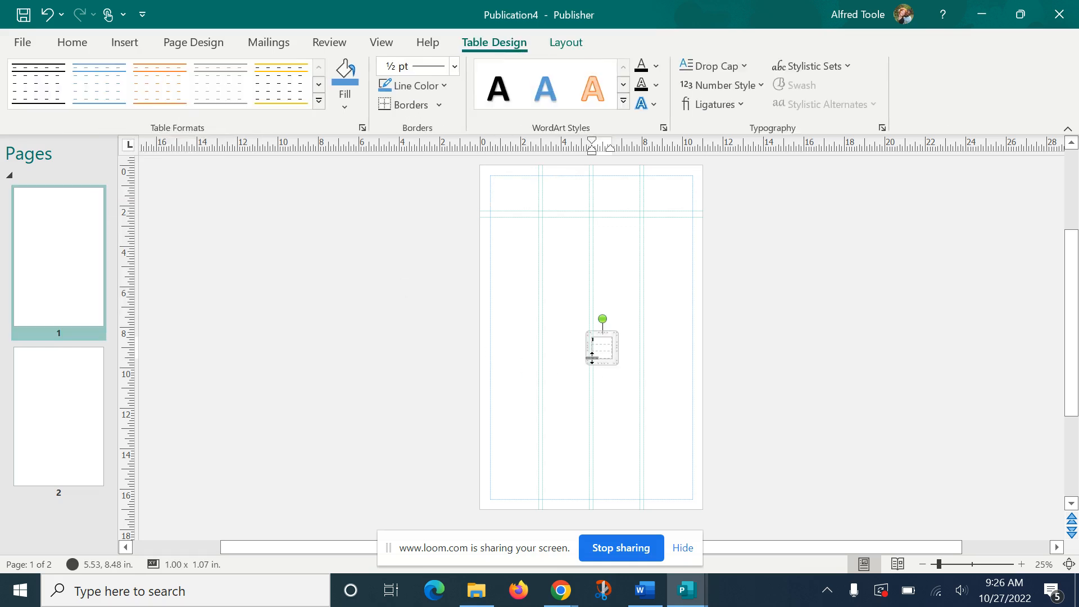
left_click_drag(594, 357, 489, 178)
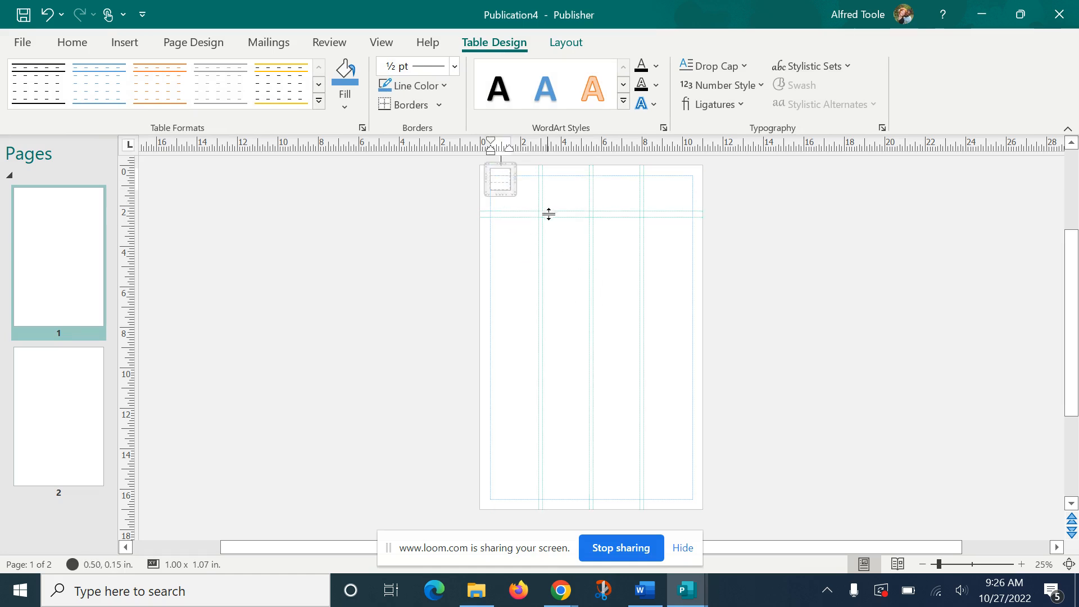
left_click_drag(513, 194, 777, 225)
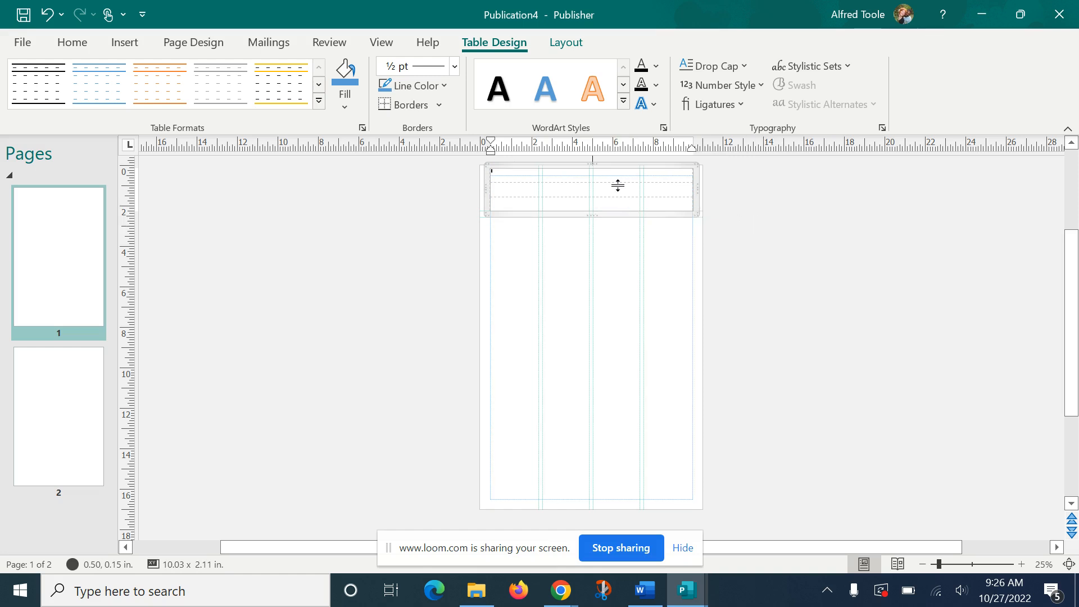
Move the header table vertically so its upper edge lines up with the page's top margin guide.
left_click_drag(596, 166, 597, 177)
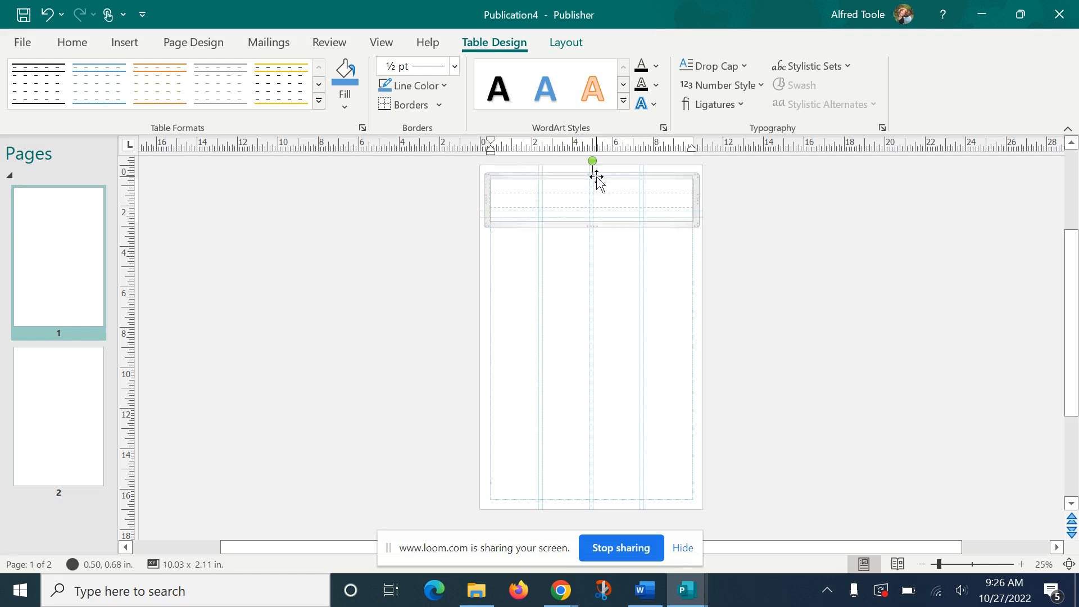
left_click(596, 177)
key("Up")
key("Up")
key("Up")
key("Up")
key("Up")
key("Up")
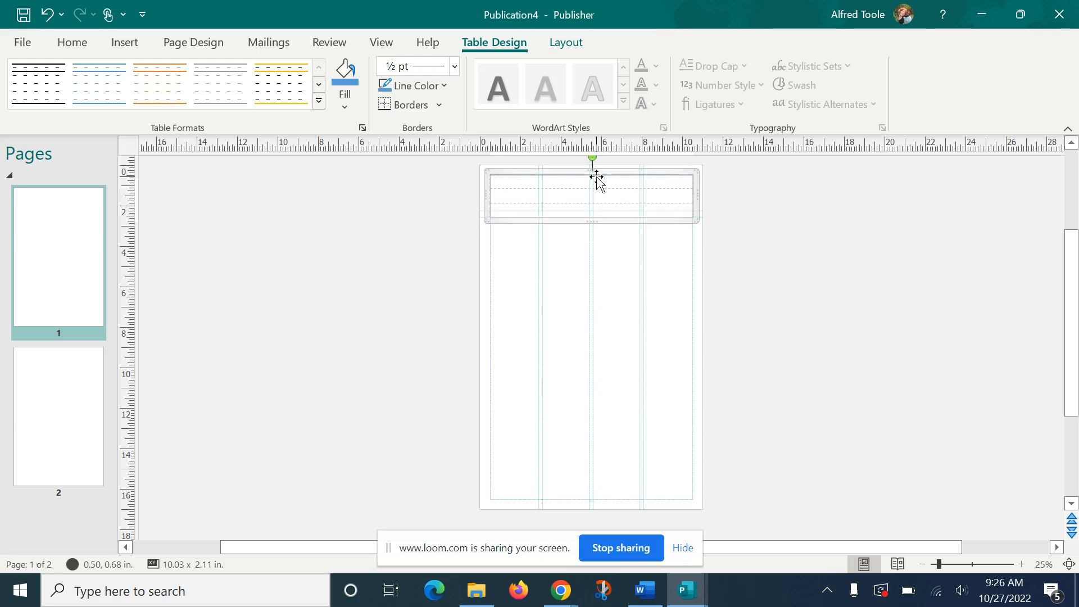
Shorten the header table from its lower edge to a height of about 1.81 in.
left_click_drag(593, 222, 590, 217)
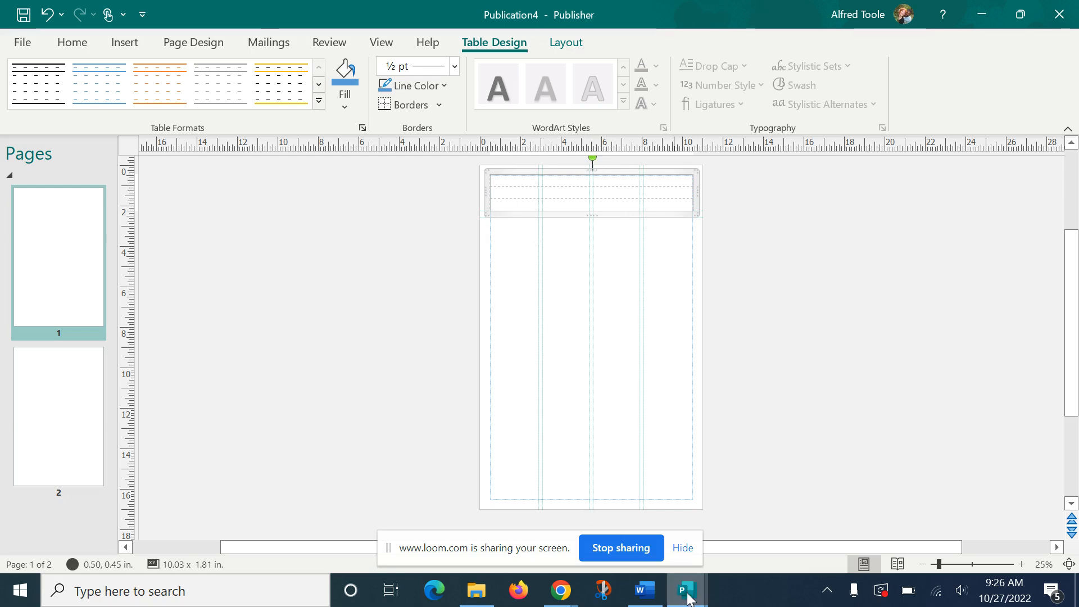
Copy "The Newspaper Name" from the HMS Newspaper Template publication and paste it into the first row of Publication4's header table.
mouse_move(689, 599)
left_click(426, 545)
left_click(697, 280)
left_click_drag(815, 285, 591, 286)
key("ctrl+c")
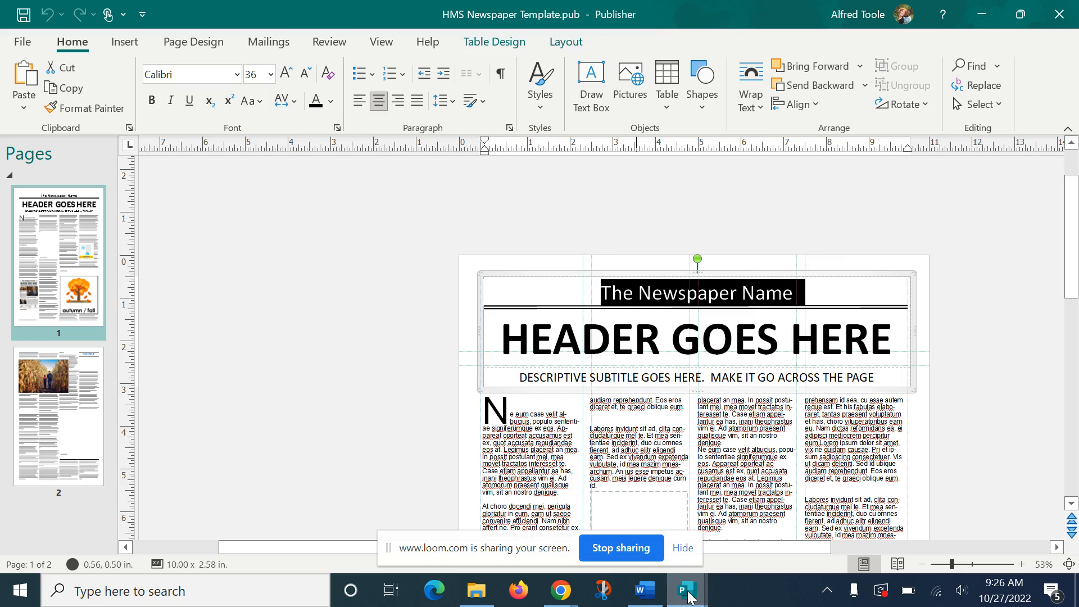
mouse_move(689, 597)
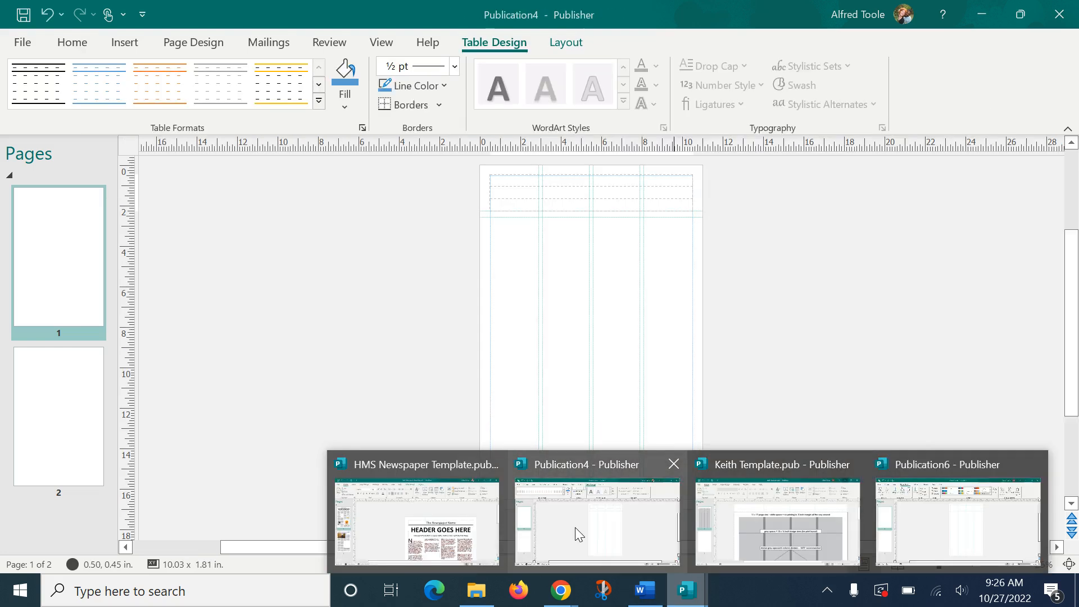
left_click(575, 527)
left_click(595, 179)
key("ctrl+v")
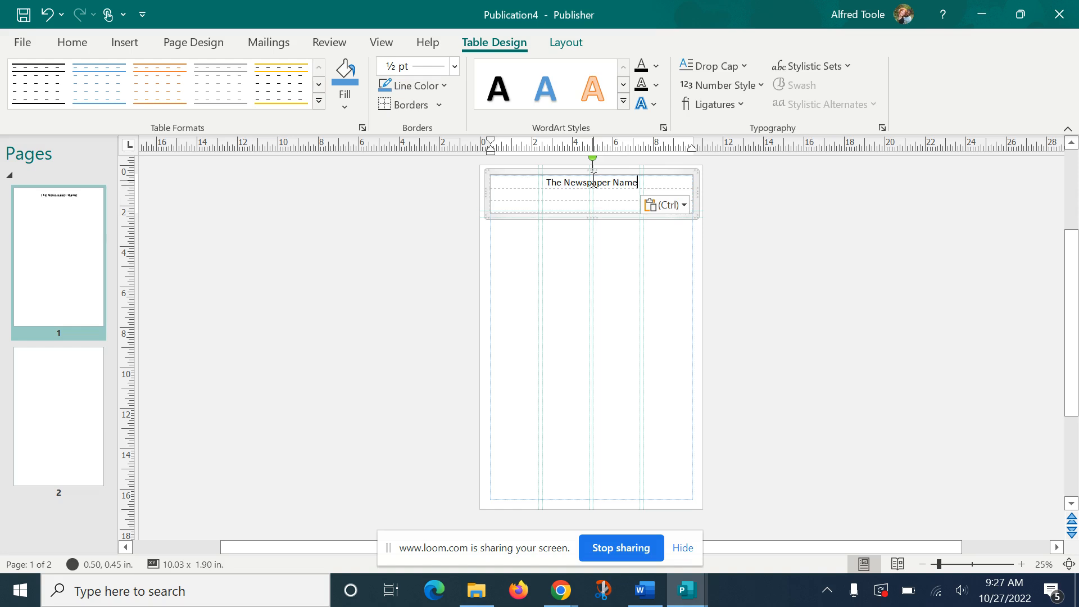
Try left and right alignment on the newspaper name, returning it to centered.
key("ctrl+a")
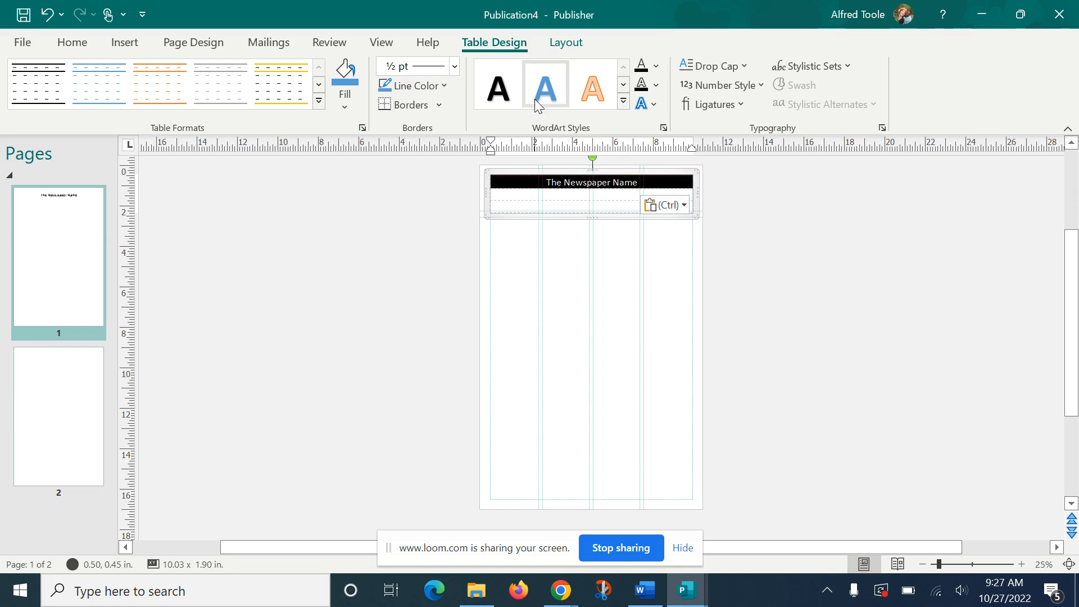
key("ctrl+l")
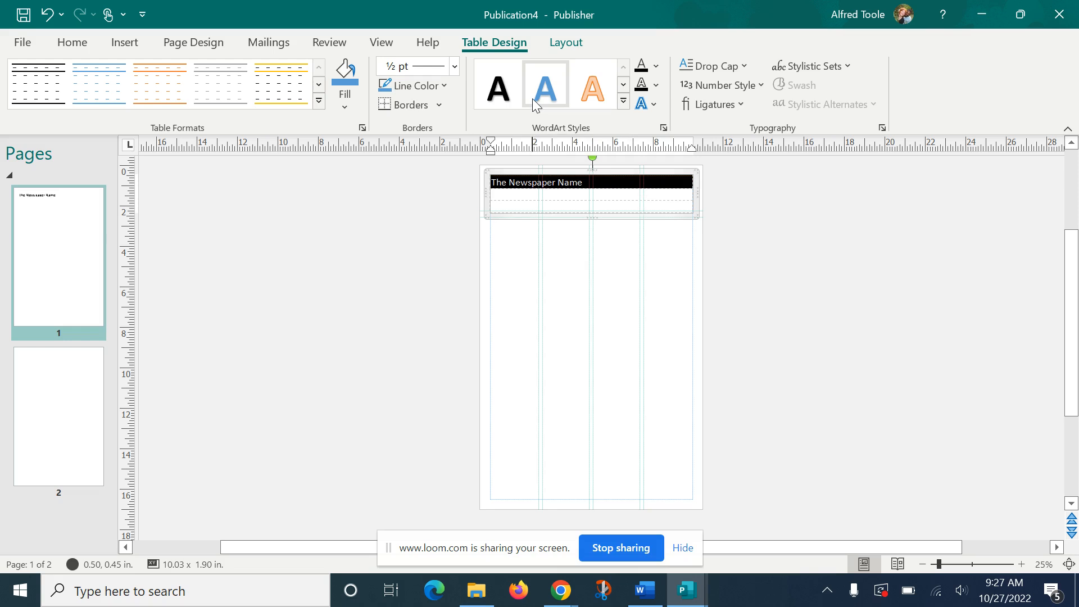
key("ctrl+e")
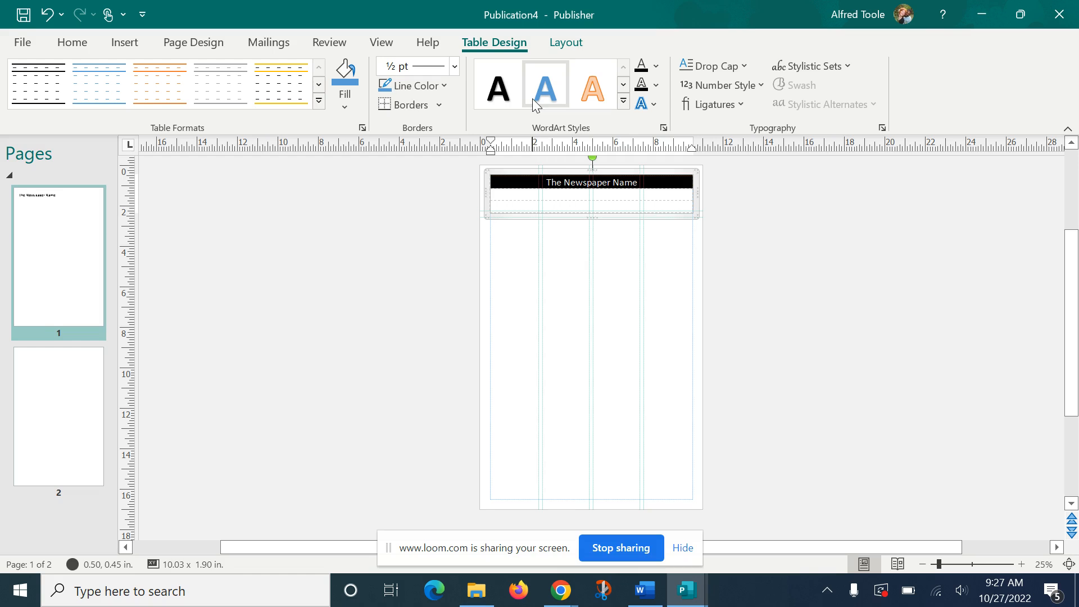
key("ctrl+r")
key("ctrl+e")
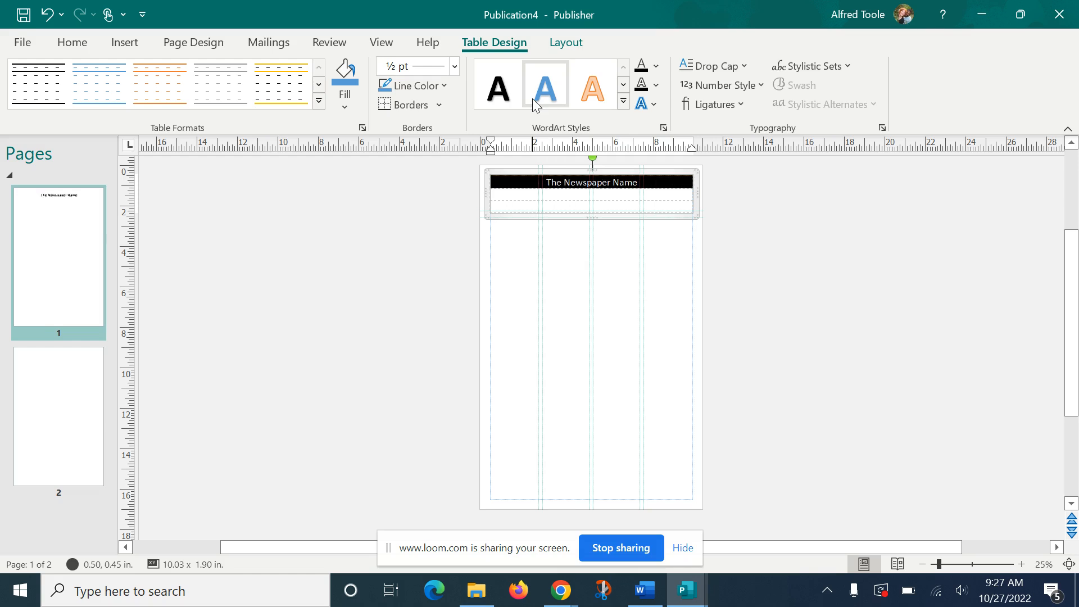
Select the newspaper name row and examine the font formatting options available for it.
left_click(604, 193)
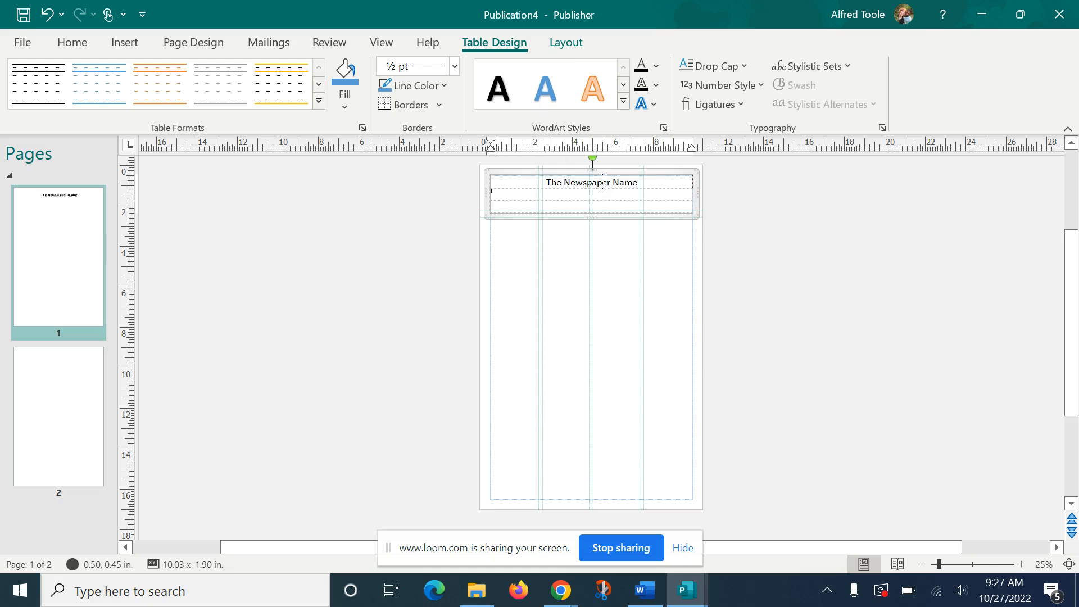
left_click(641, 185)
triple_click(641, 184)
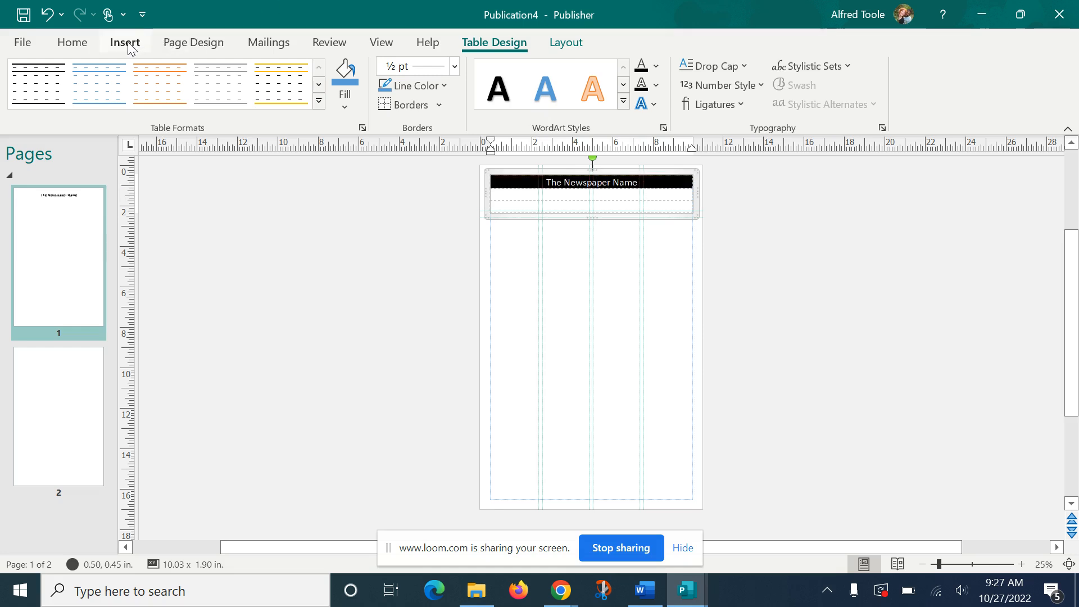
left_click(77, 48)
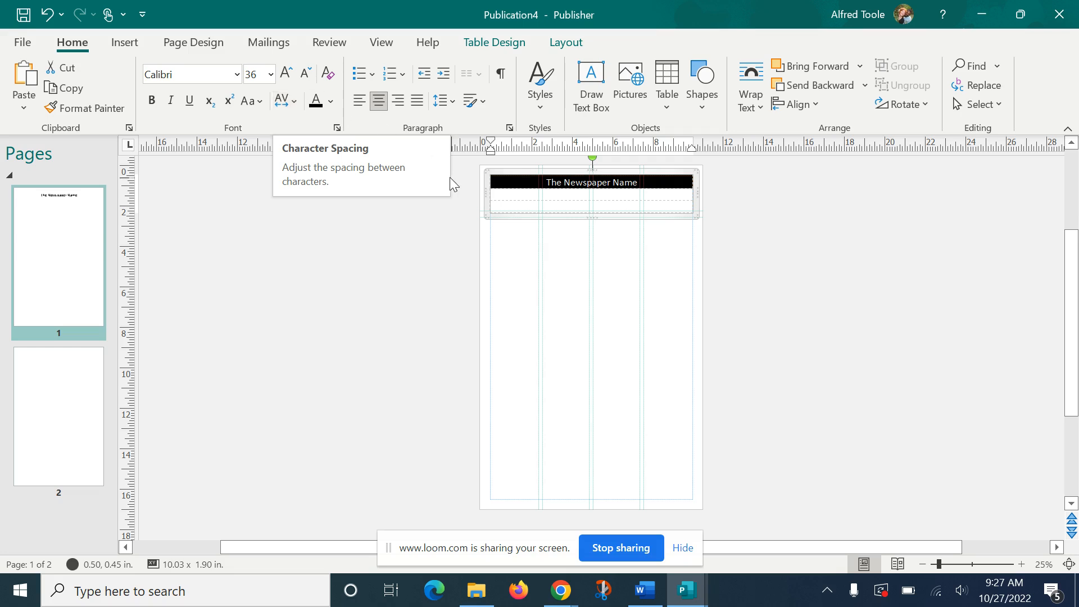
Enter HEADER in capitals in the table's second row and center it.
left_click(583, 196)
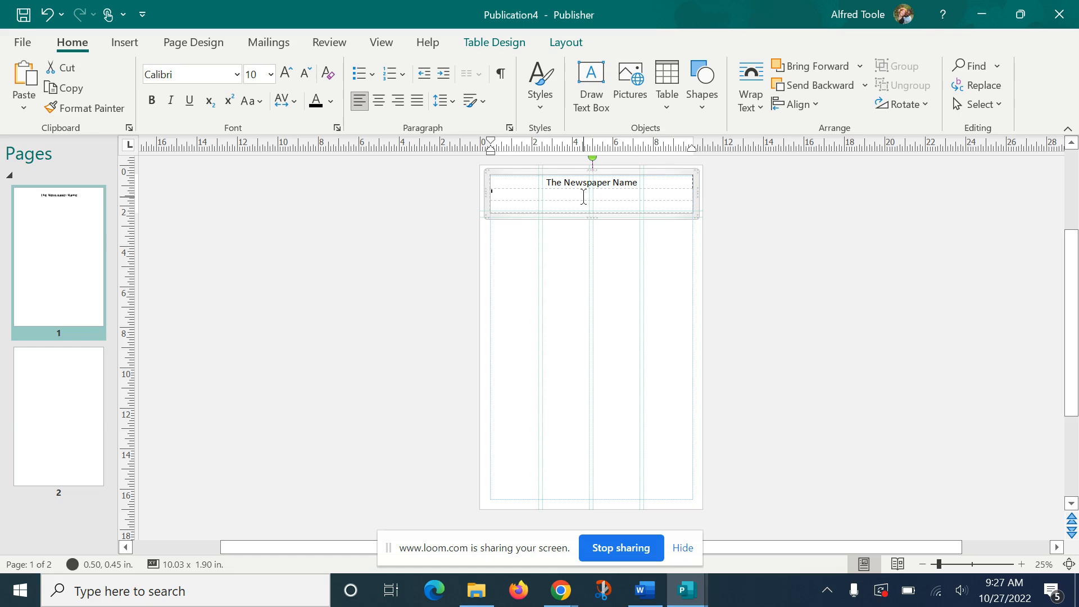
key("Caps_Lock")
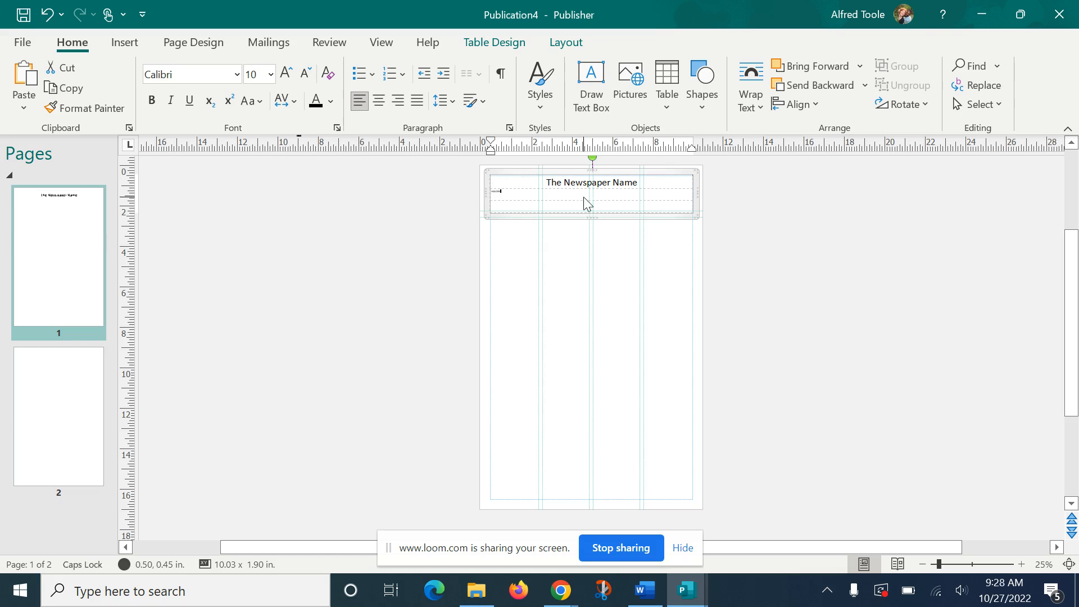
triple_click(583, 197)
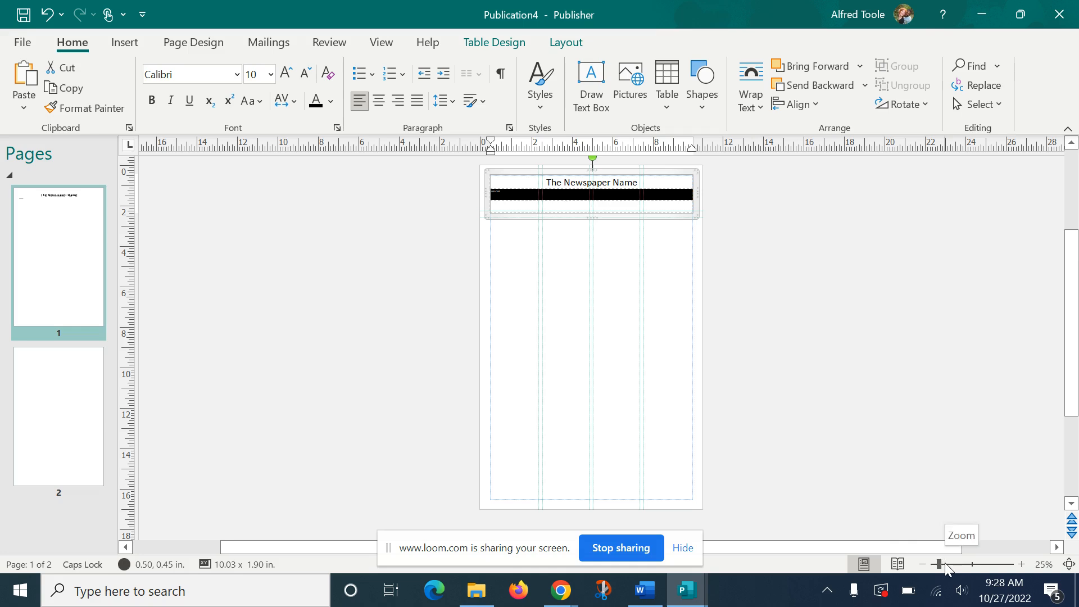
left_click_drag(938, 564, 952, 562)
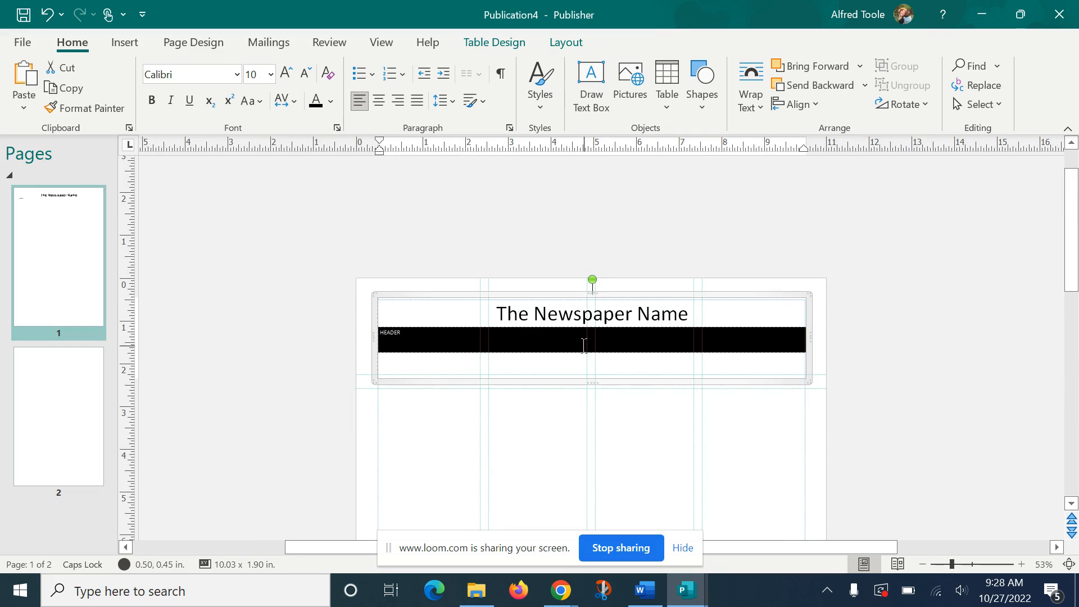
key("ctrl+e")
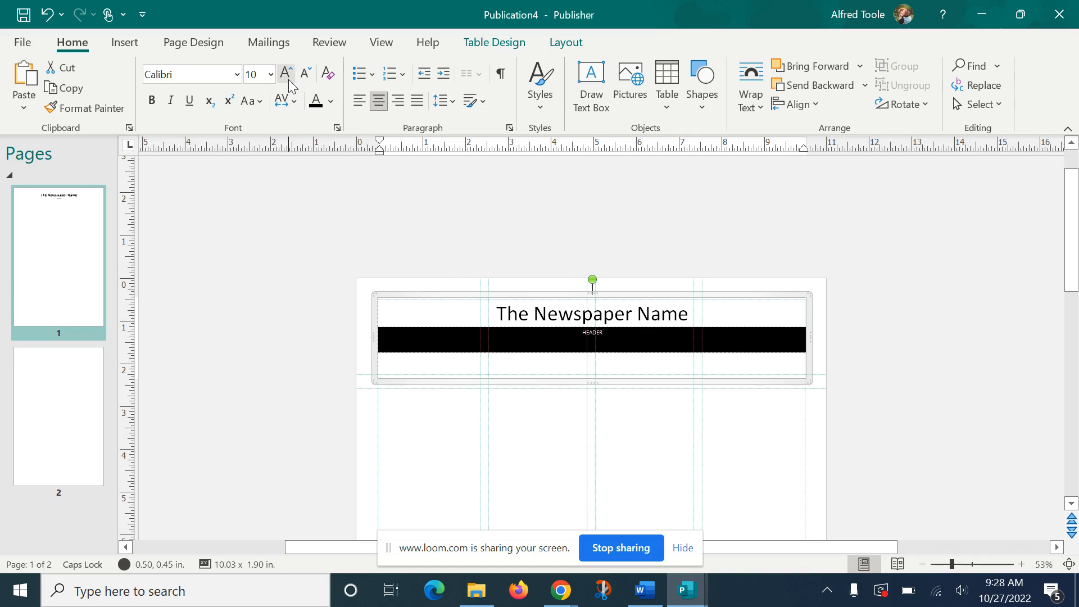
Try font sizes of 72 pt and 90 pt on the HEADER text.
left_click(271, 75)
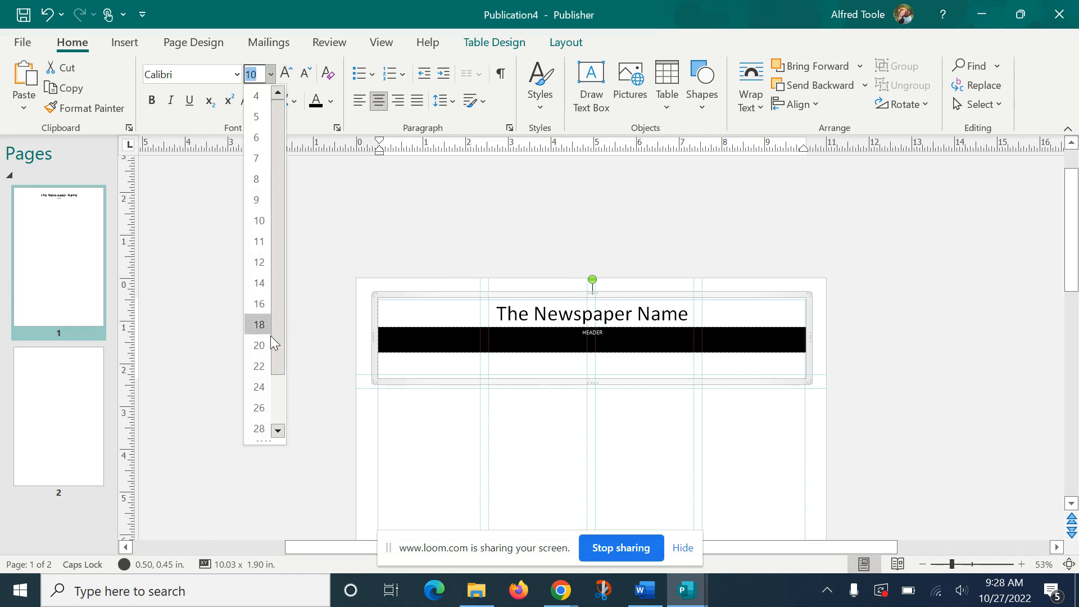
scroll(281, 387, "down", 1)
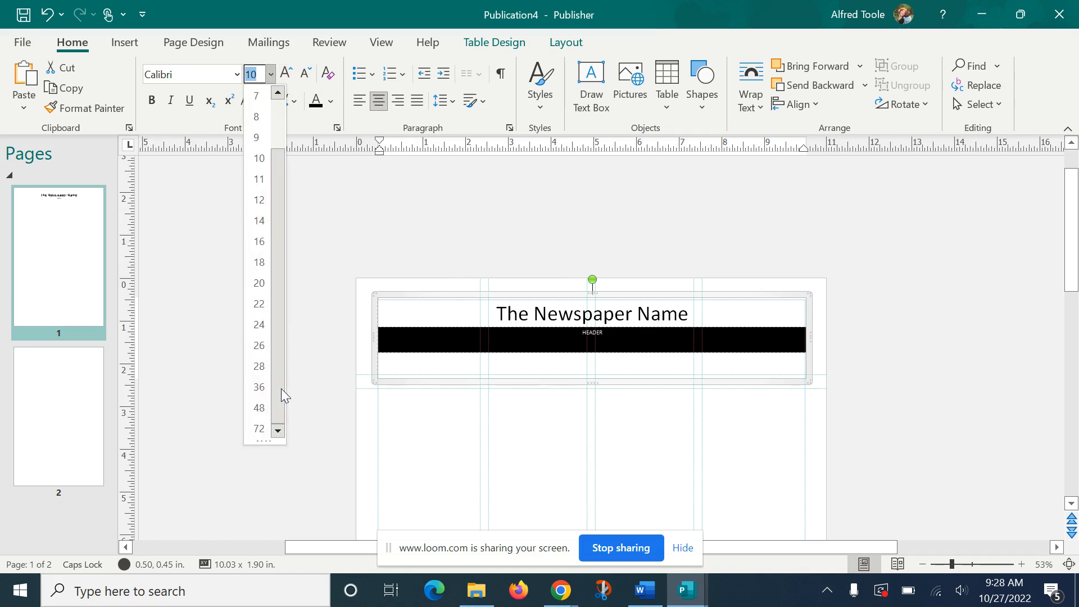
left_click(259, 429)
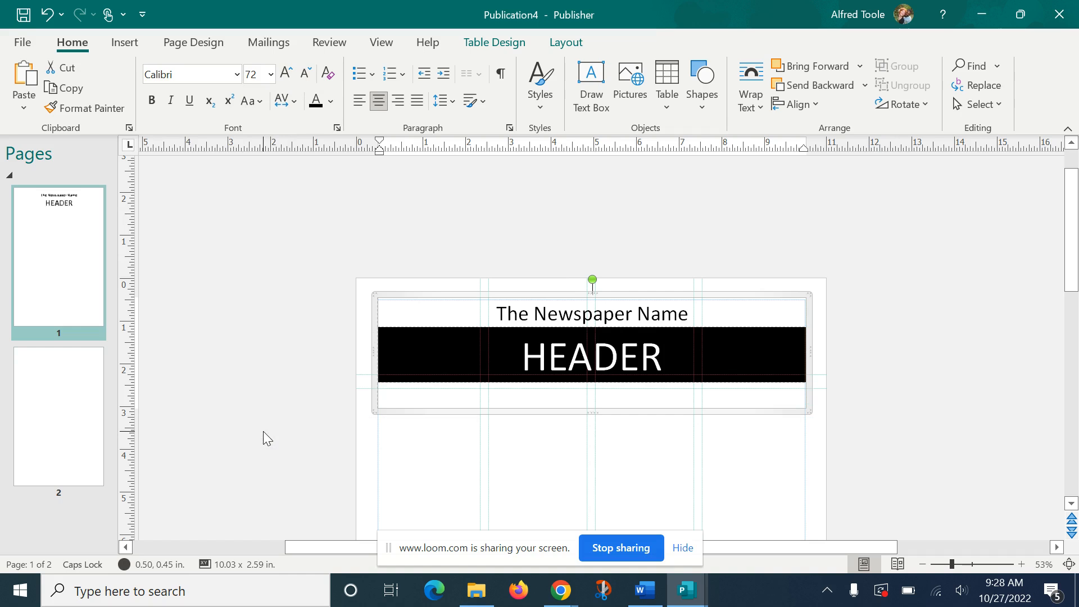
left_click(254, 74)
double_click(251, 74)
type("90")
key("Return")
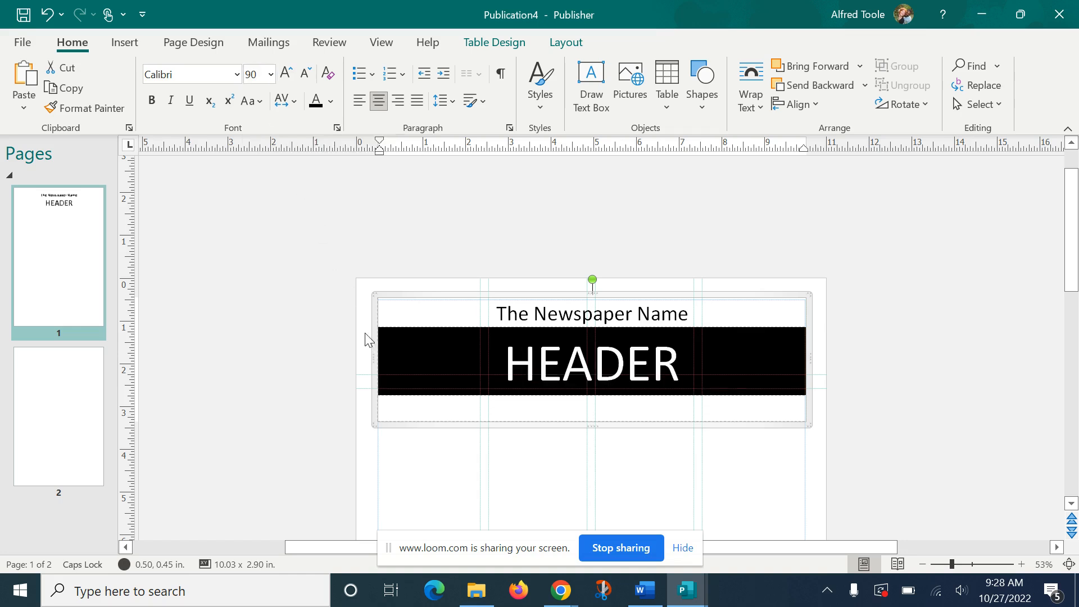
Reduce the font size of the HEADER text to 48 pt.
left_click(667, 407)
left_click(592, 351)
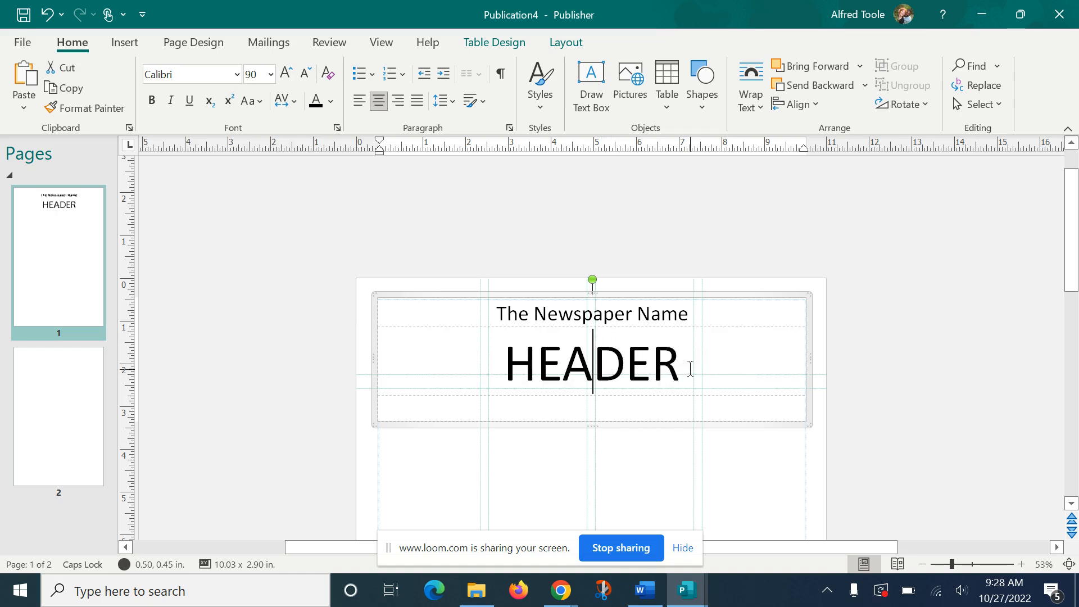
left_click_drag(690, 369, 460, 354)
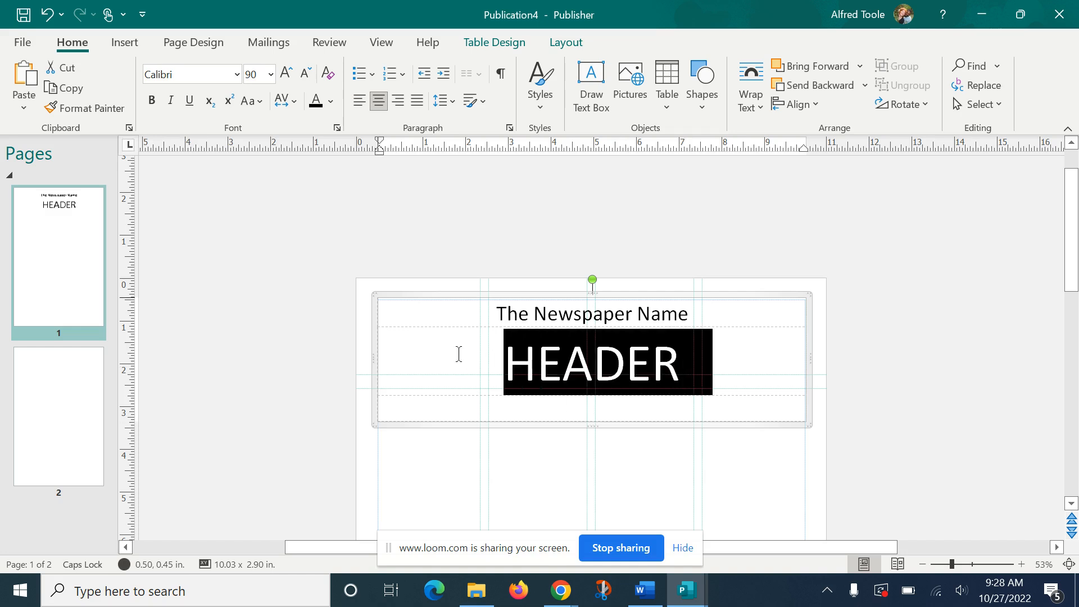
left_click(305, 76)
left_click(305, 75)
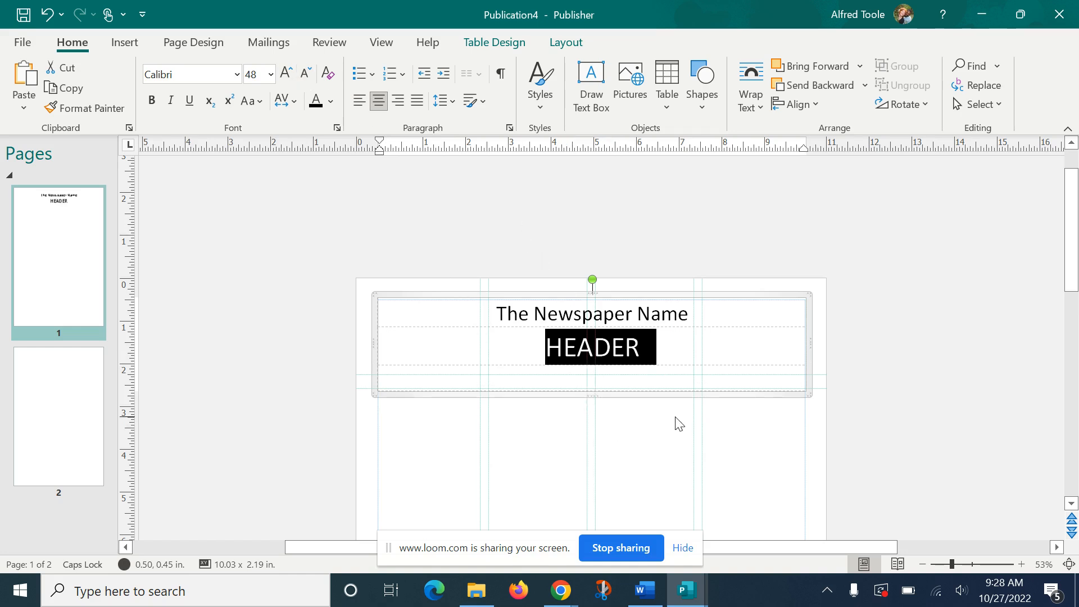
left_click(376, 453)
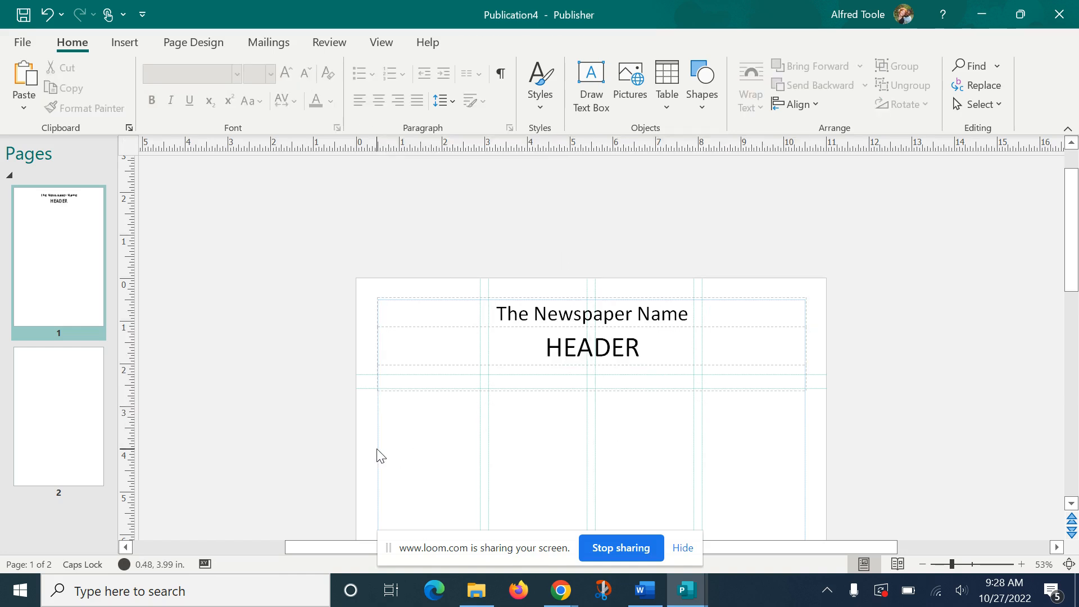
left_click(364, 374)
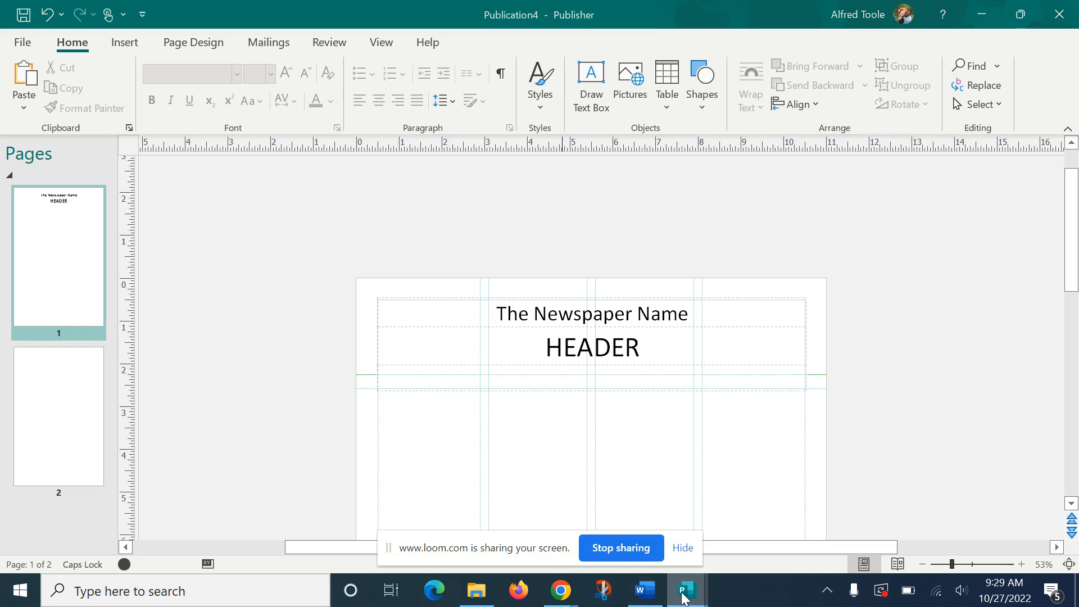
Copy the descriptive subtitle line from the HMS Newspaper Template publication and paste it into the third row of Publication4's header table.
mouse_move(683, 596)
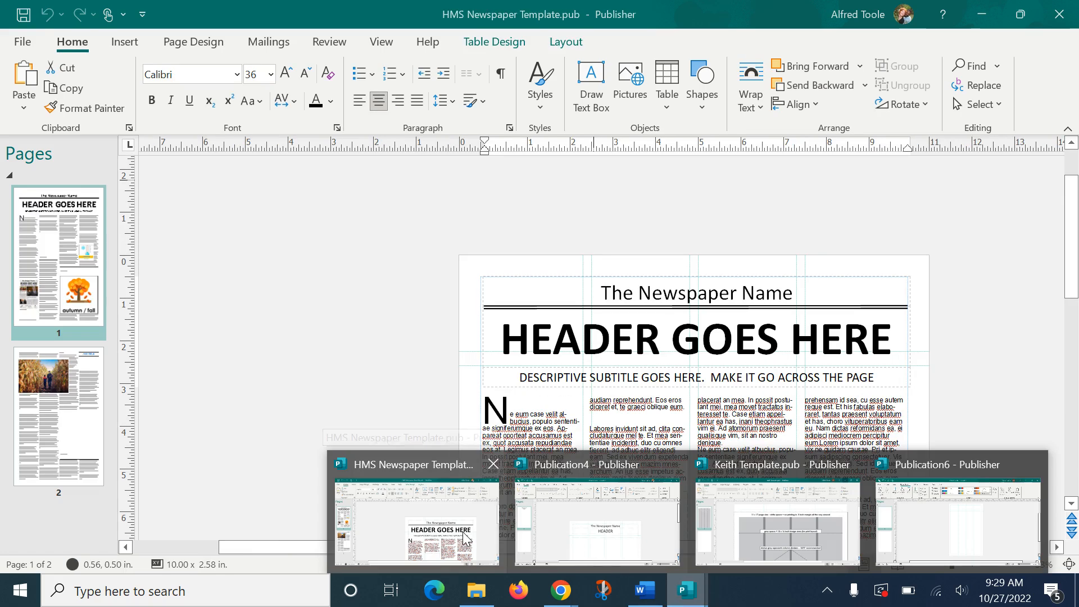
left_click(465, 538)
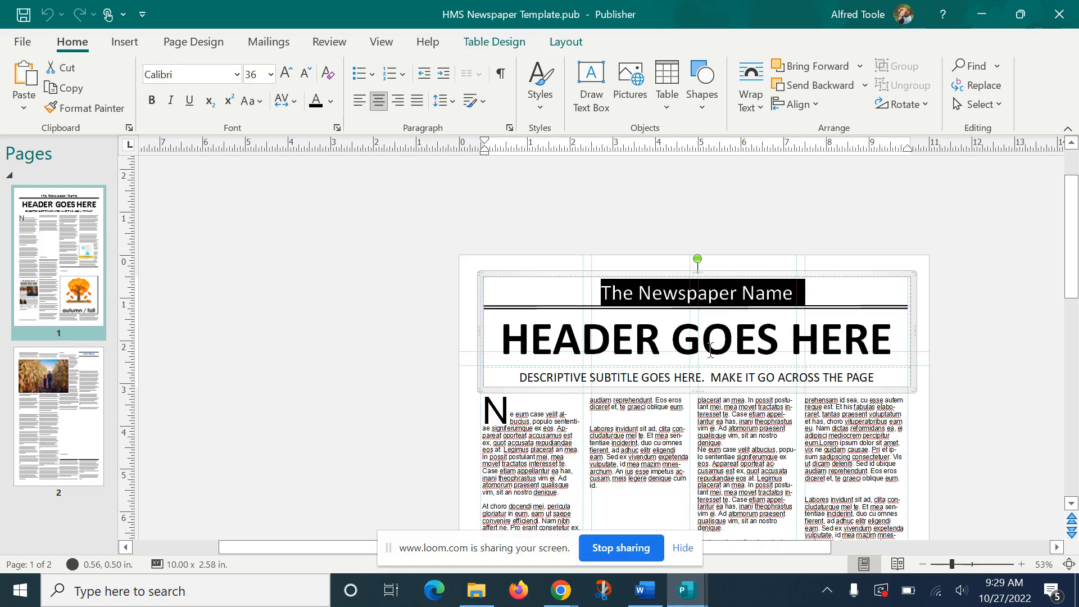
left_click(763, 376)
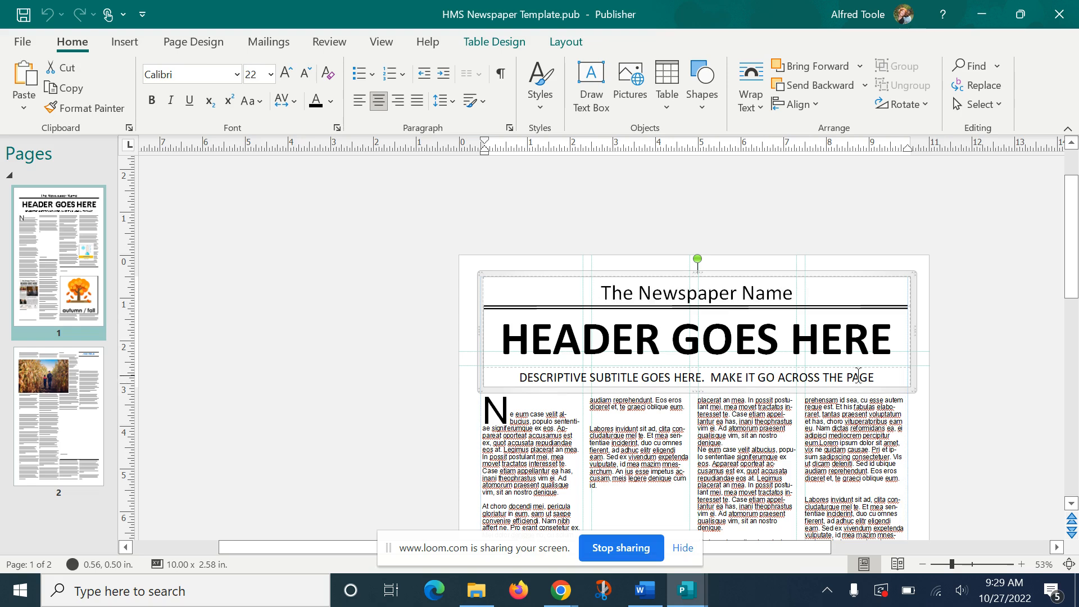
left_click_drag(883, 376, 512, 398)
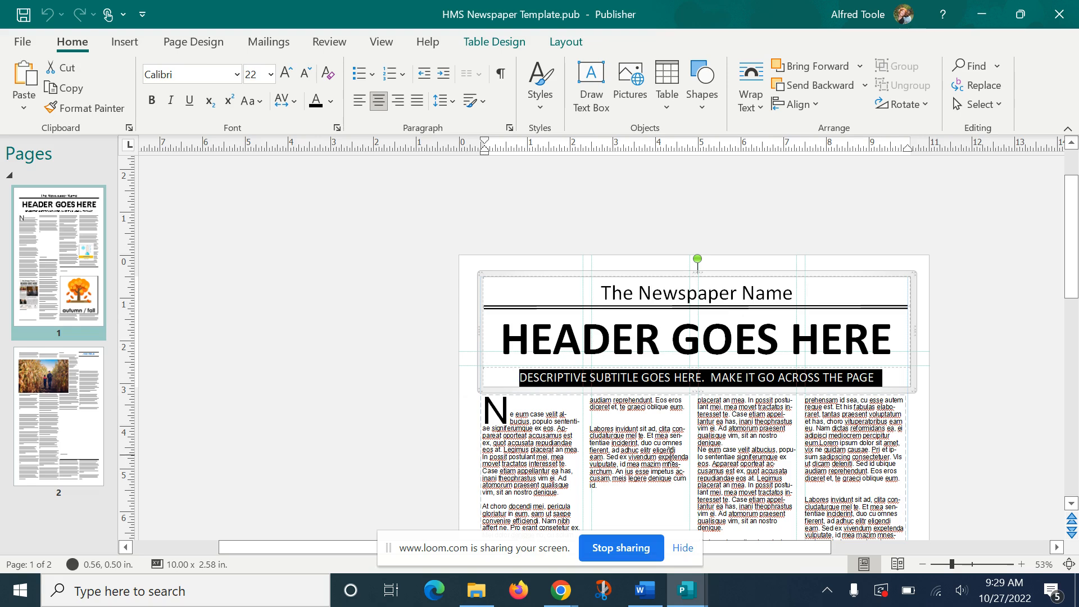
left_click(674, 595)
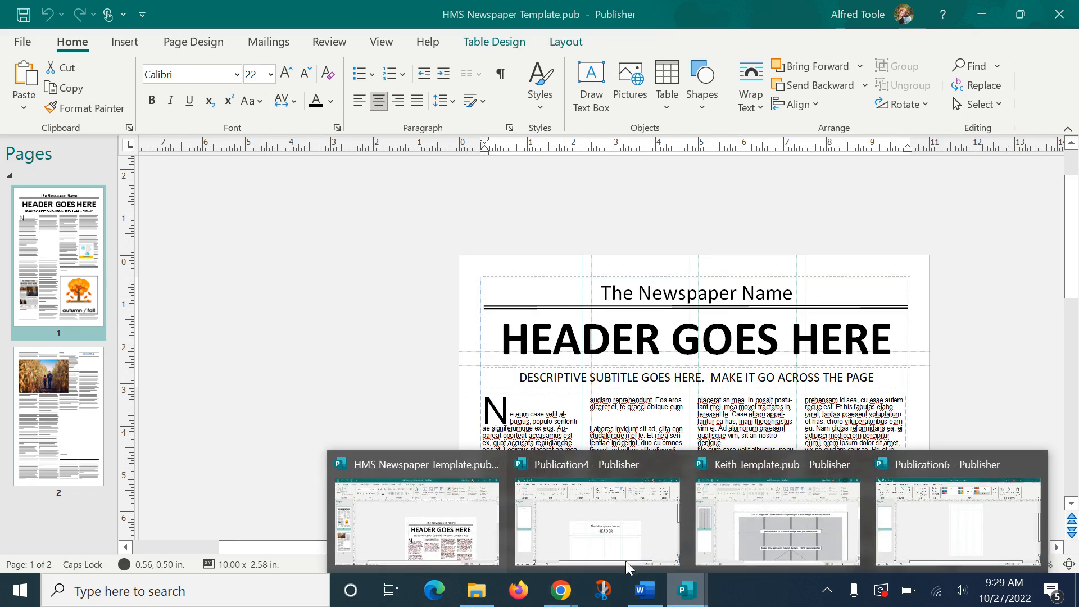
left_click(599, 544)
left_click(562, 383)
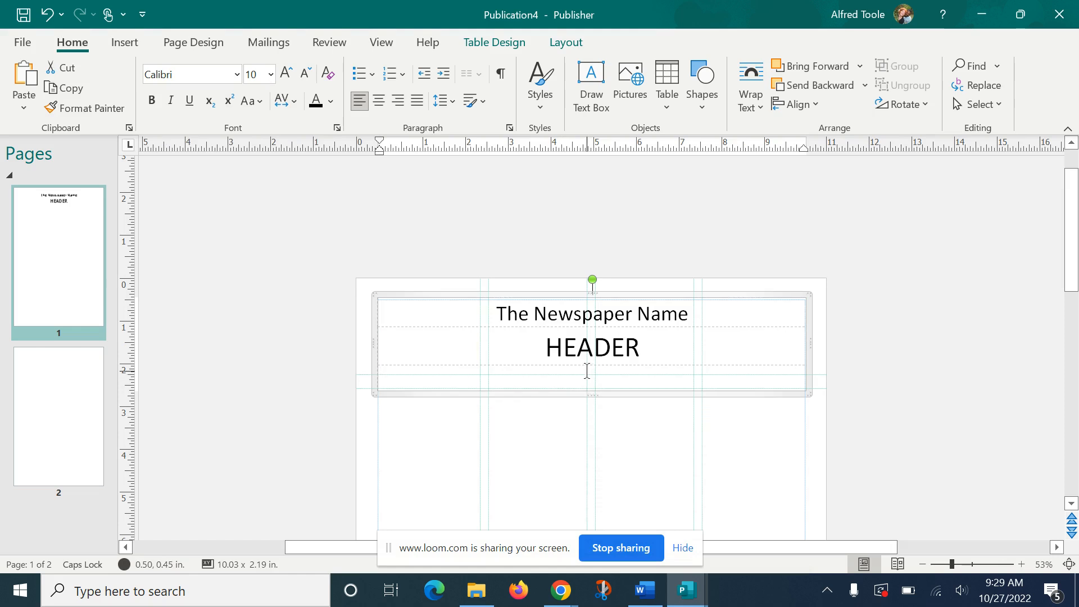
left_click(590, 396)
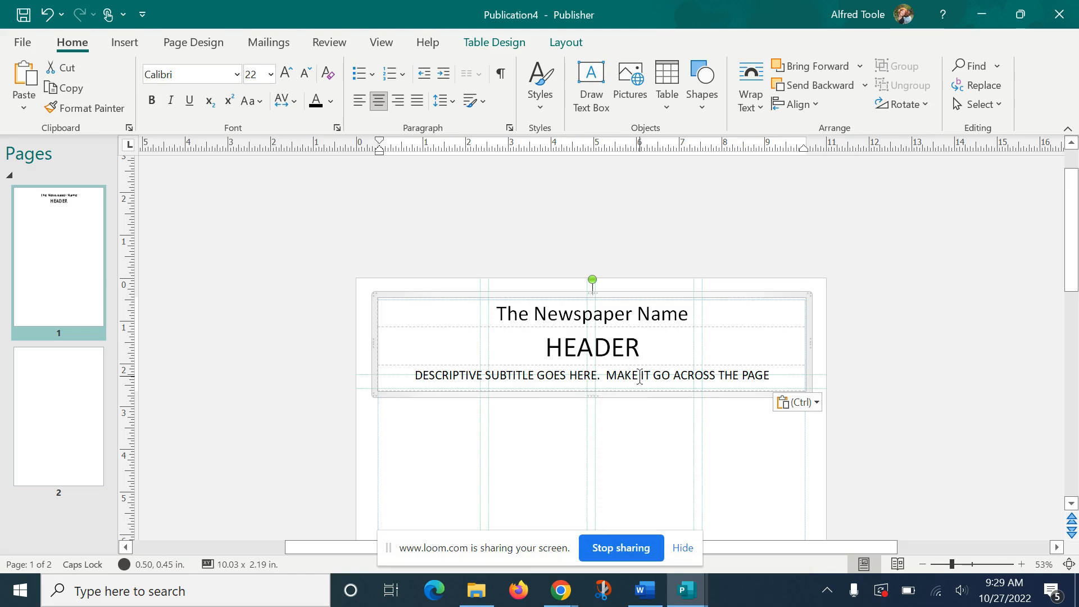
Shorten the header table below the subtitle row to a height of about 1.81 in and deselect it.
left_click_drag(589, 395, 590, 378)
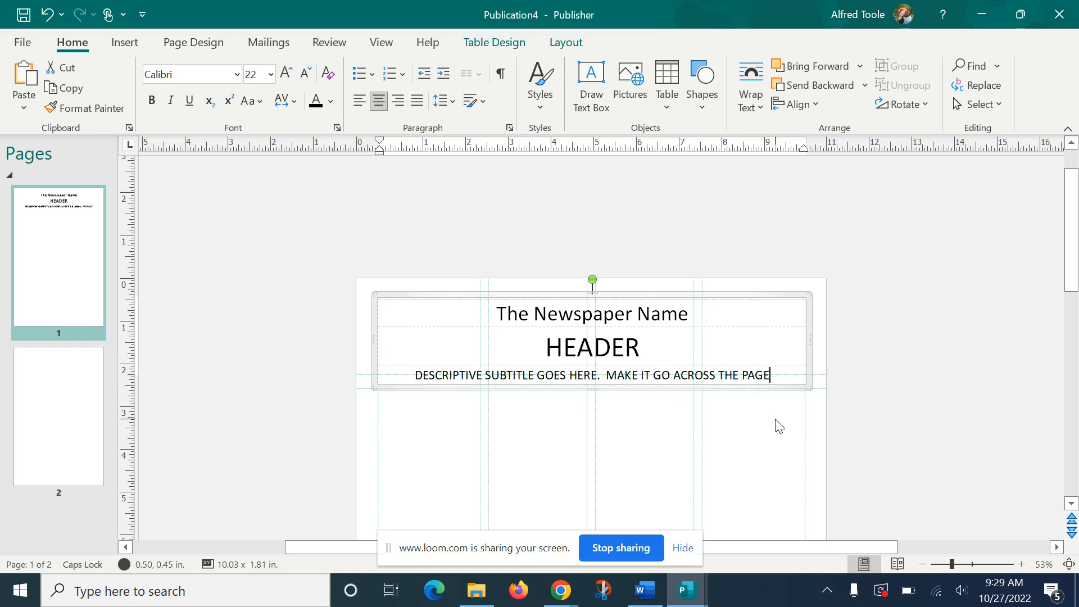
left_click_drag(1075, 260, 1076, 301)
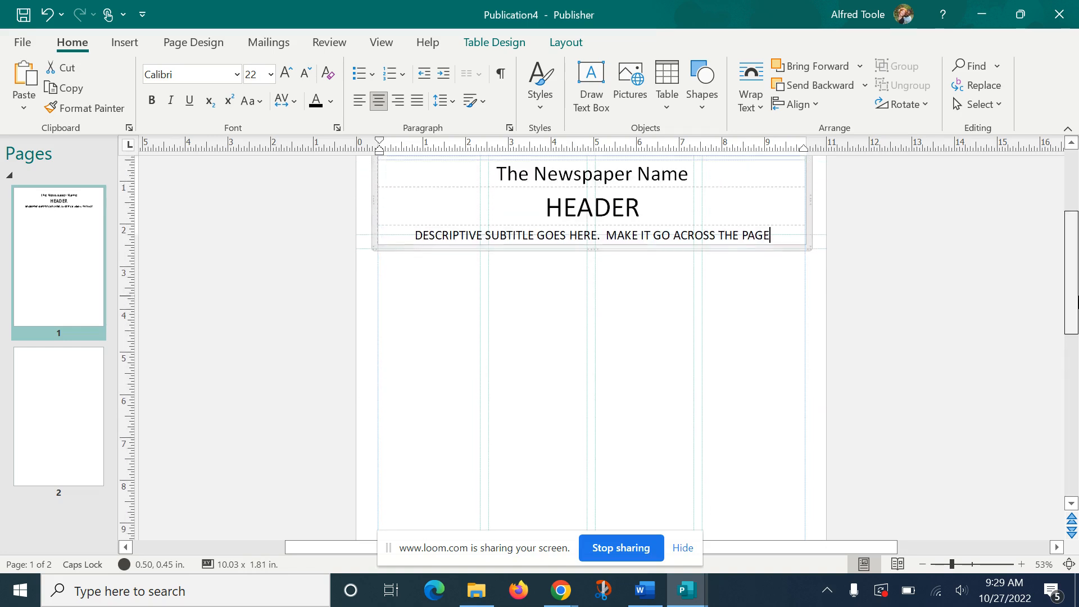
left_click(431, 387)
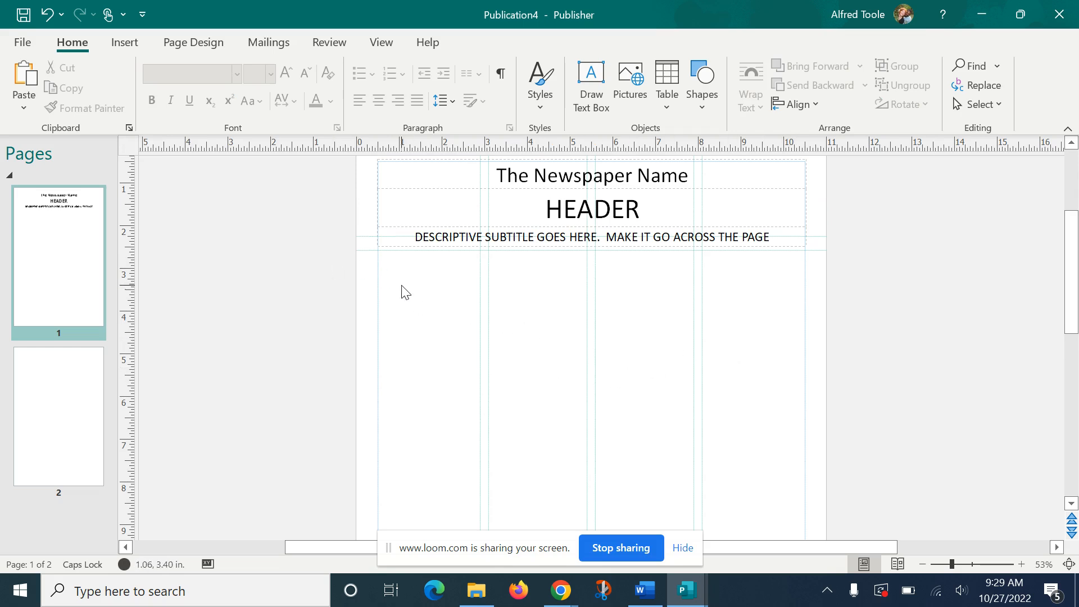
Draw a text box about 10 x 3.6 in across the full page width, directly below the header table.
left_click(125, 44)
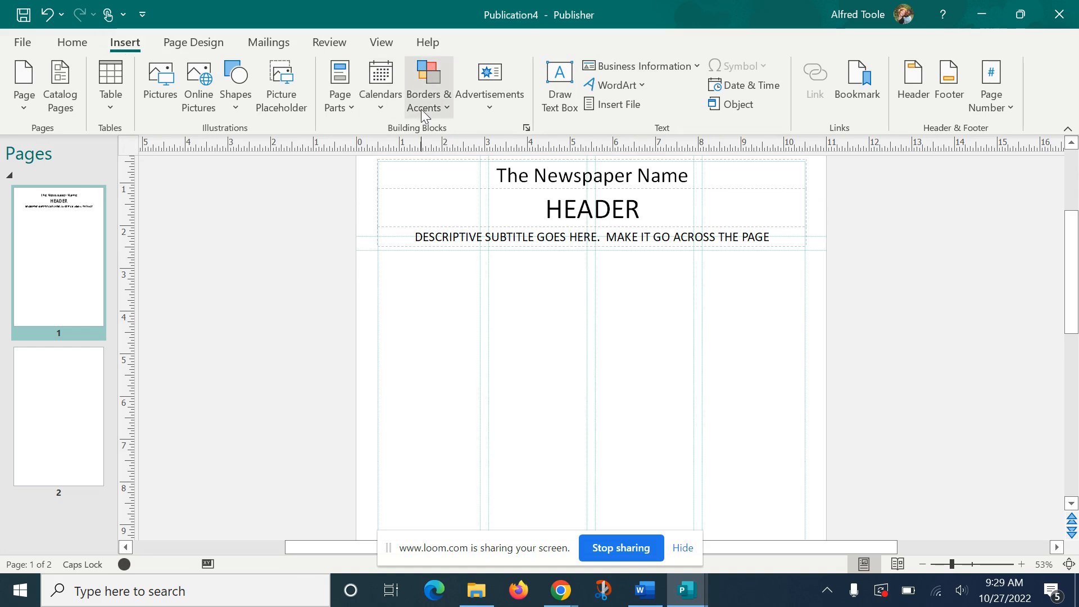
left_click(563, 85)
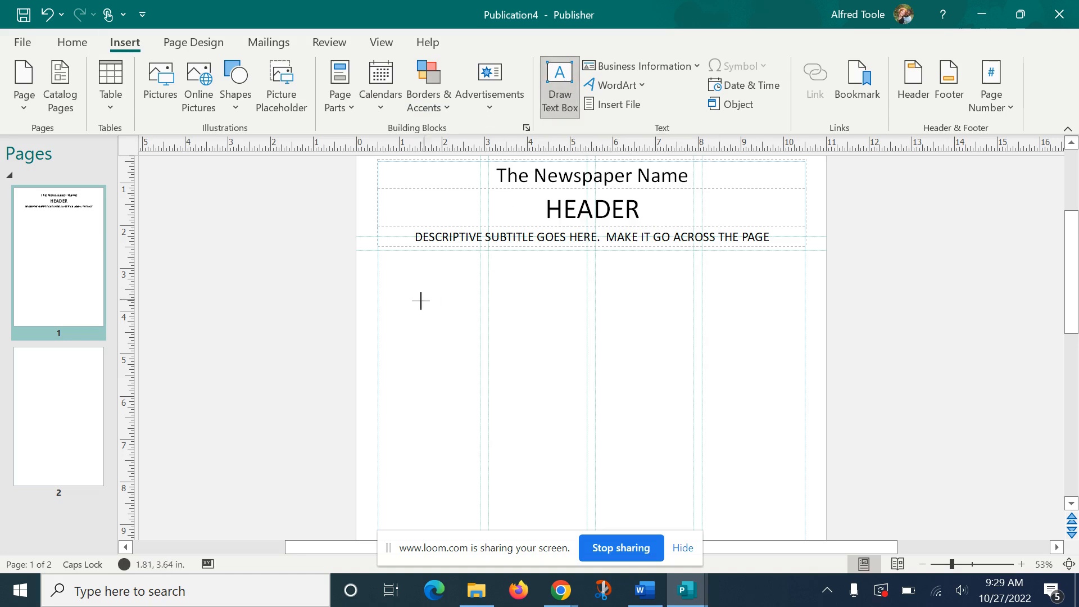
left_click_drag(377, 254, 806, 408)
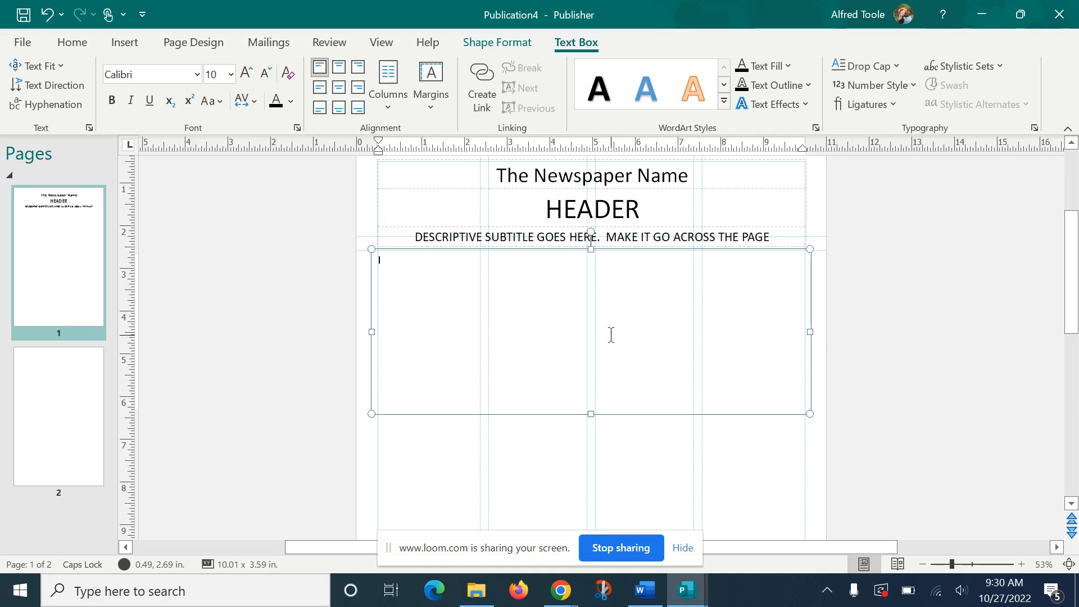
Split the new text box into 4 columns with a spacing of 0.1875 in.
left_click(390, 104)
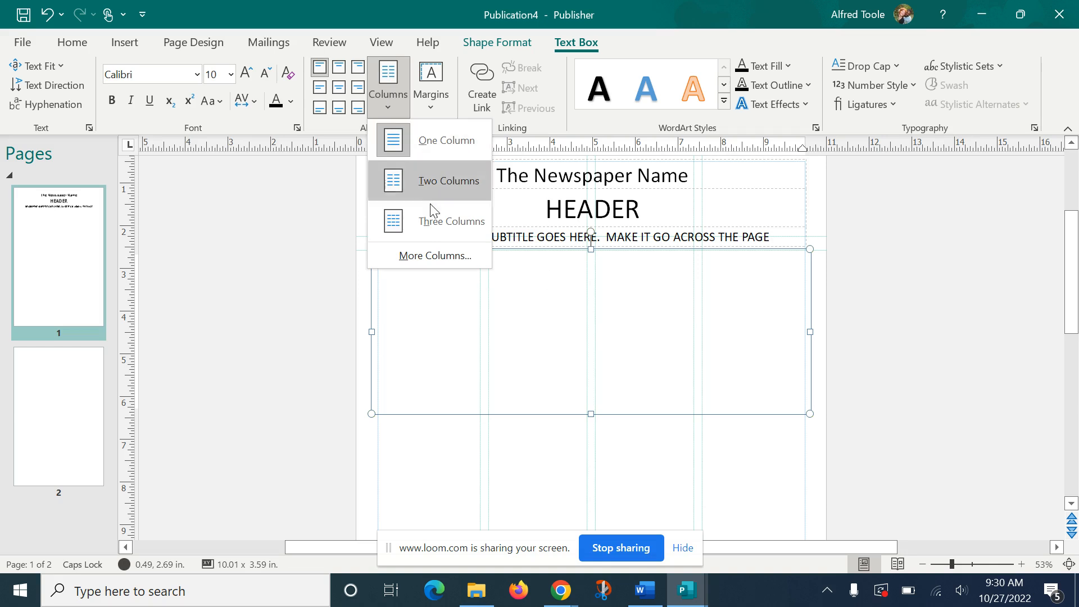
left_click(436, 253)
left_click(537, 248)
left_click(537, 248)
left_click(537, 247)
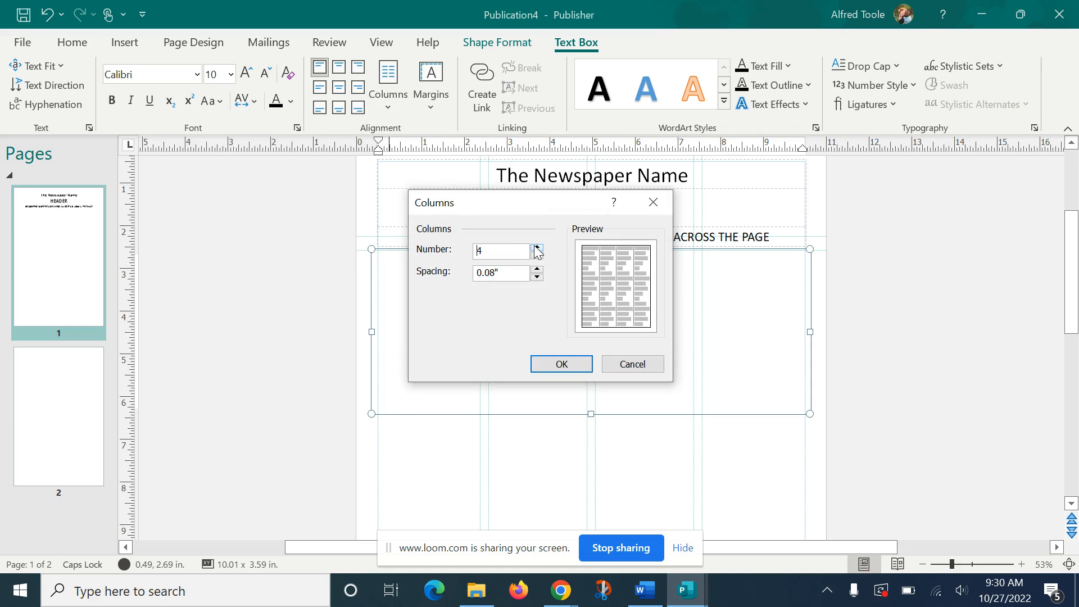
left_click(485, 276)
left_click_drag(497, 273, 436, 272)
type(".1875")
left_click(562, 365)
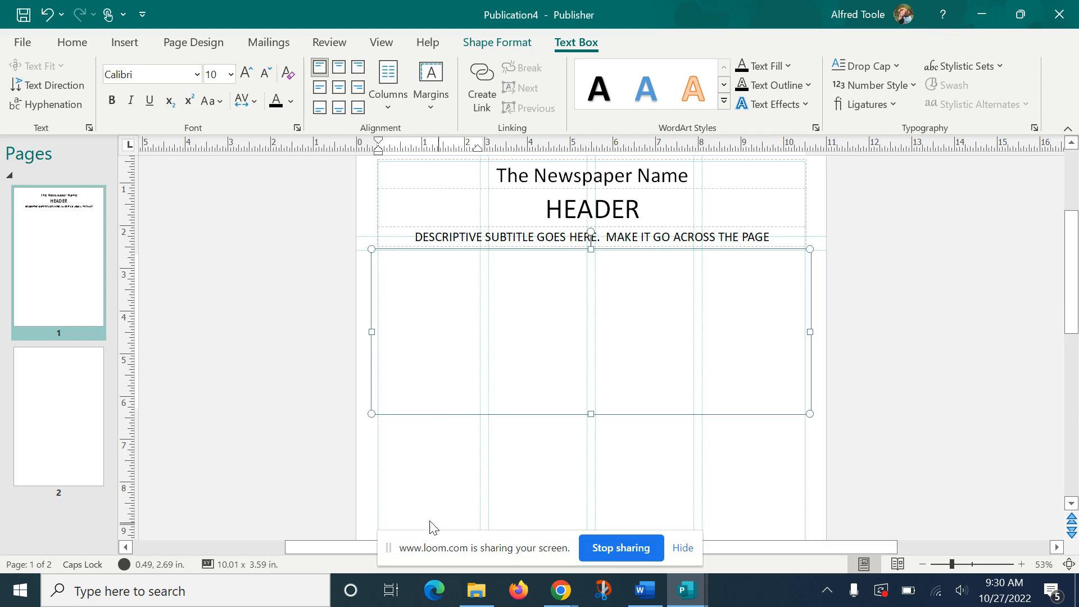
Copy the first column's placeholder paragraphs starting at "At choro docendi mei" from the HMS Newspaper Template publication and paste them into Publication4's four-column text box.
left_click(686, 600)
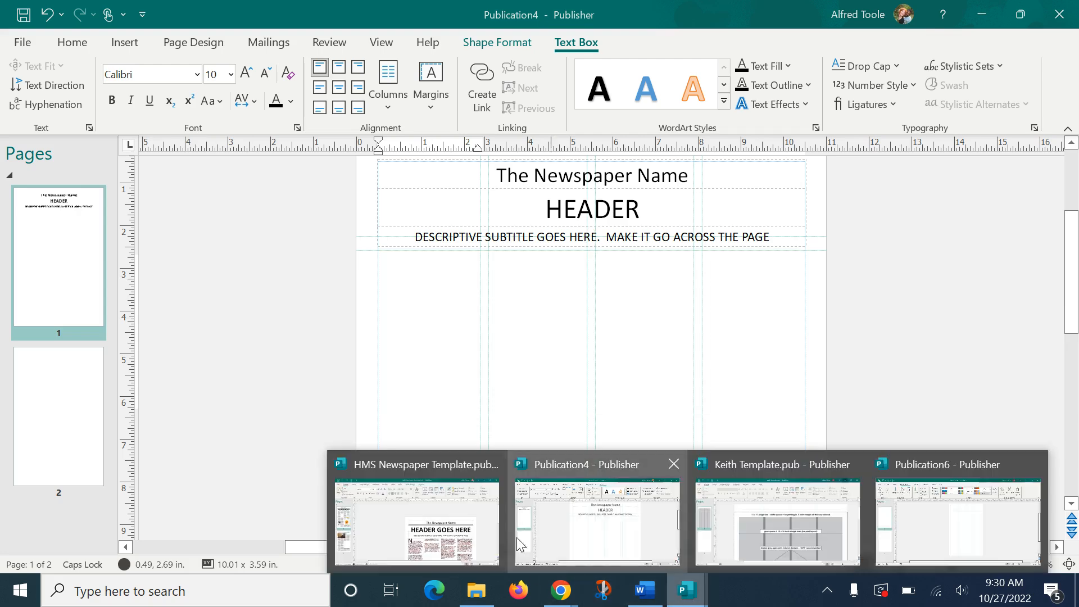
left_click(427, 517)
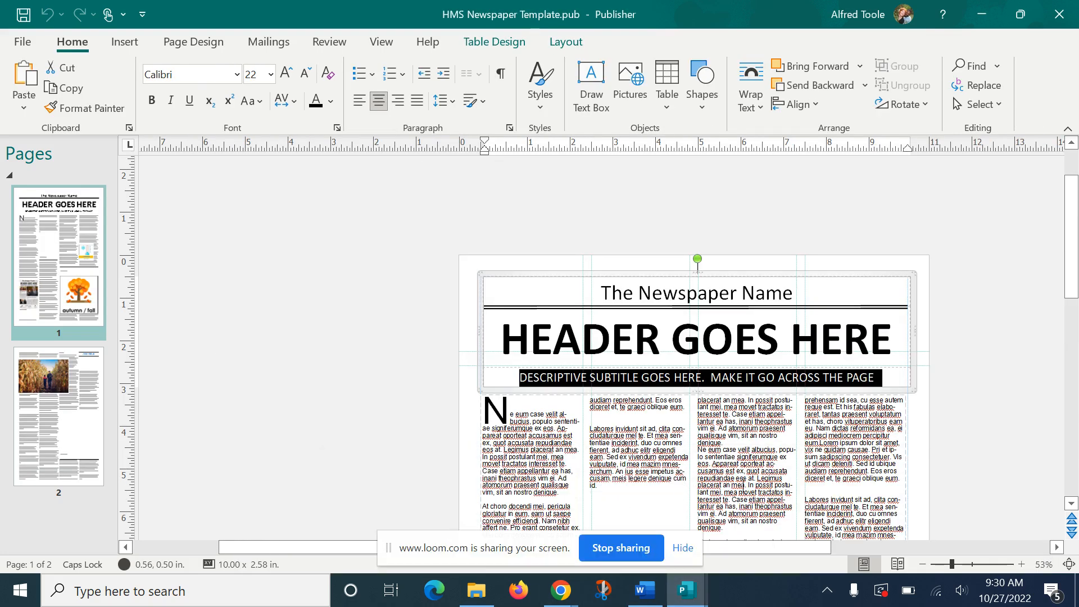
left_click_drag(1074, 245, 1075, 331)
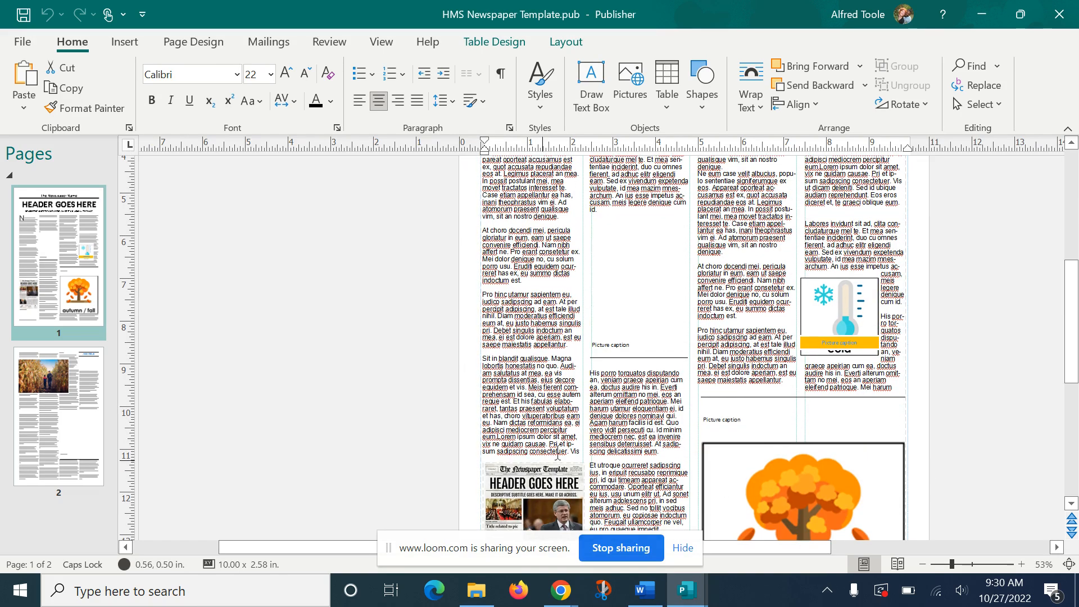
left_click_drag(571, 452, 476, 230)
key("ctrl+c")
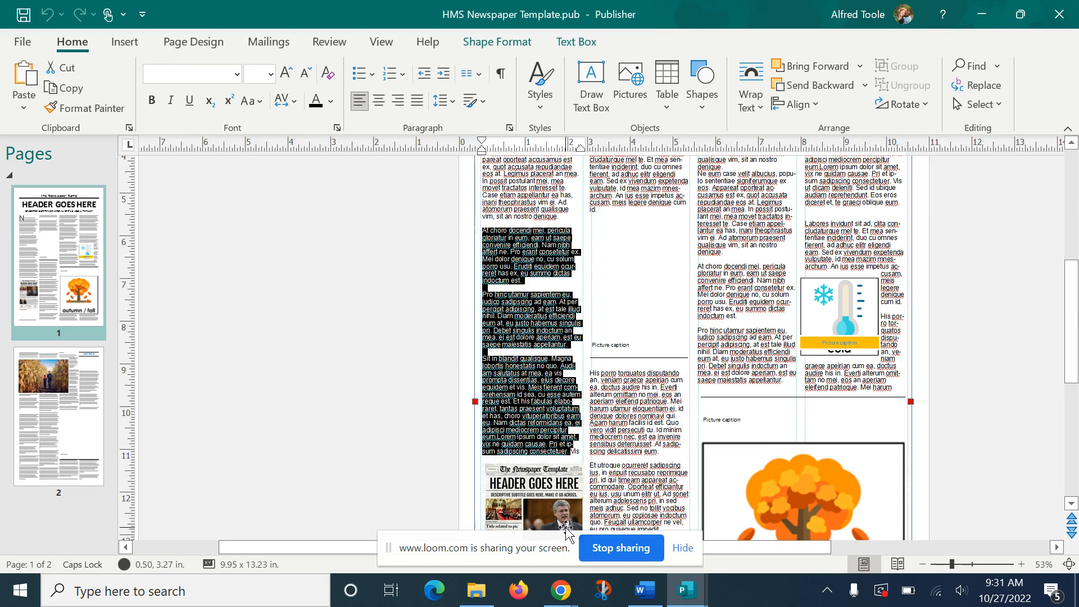
left_click(686, 590)
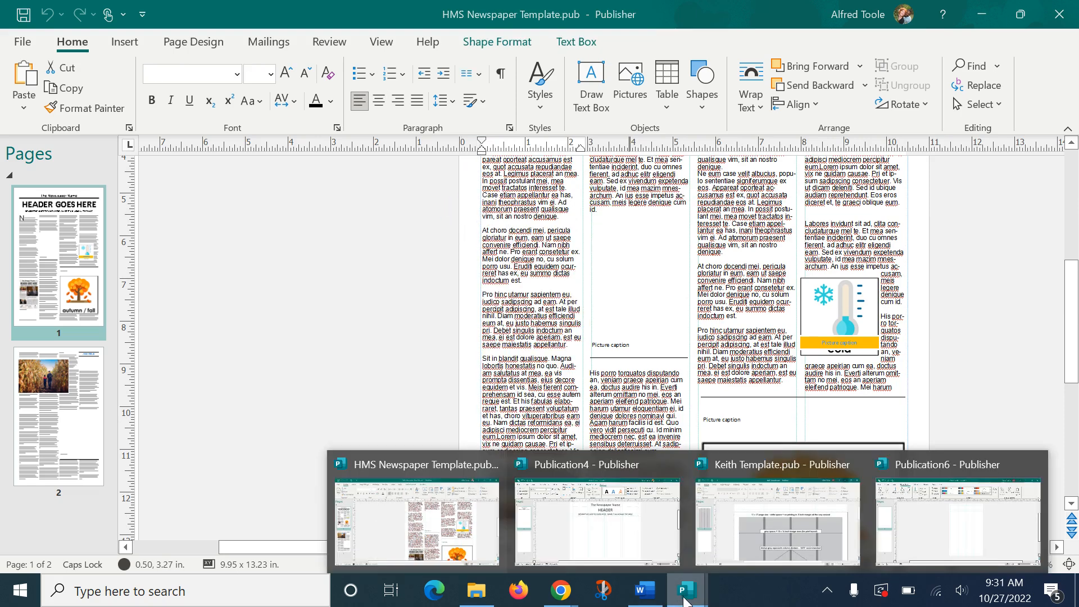
left_click(645, 556)
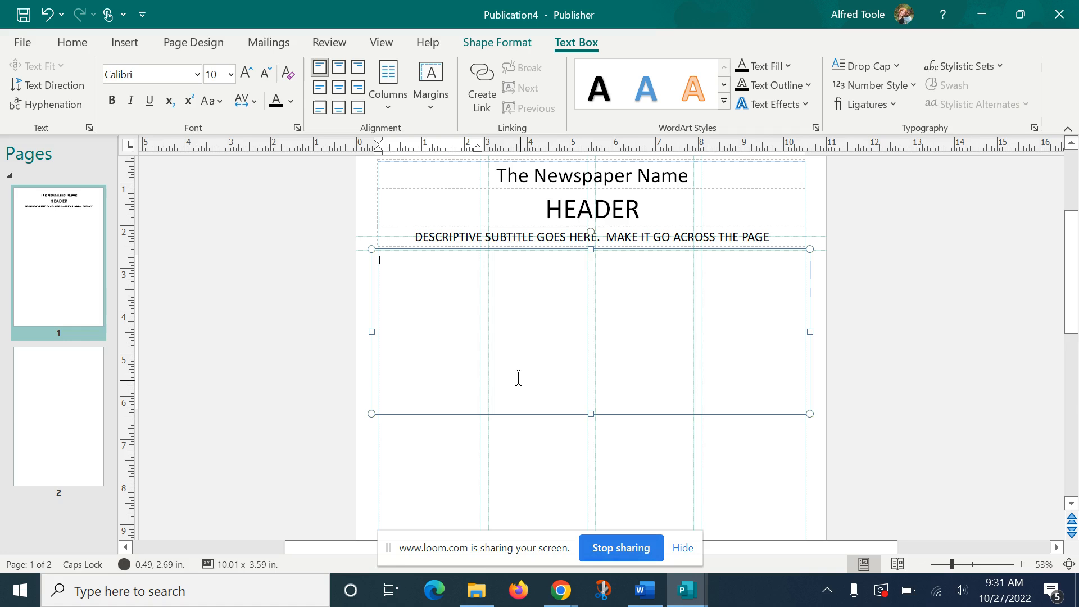
left_click(443, 338)
key("ctrl+v")
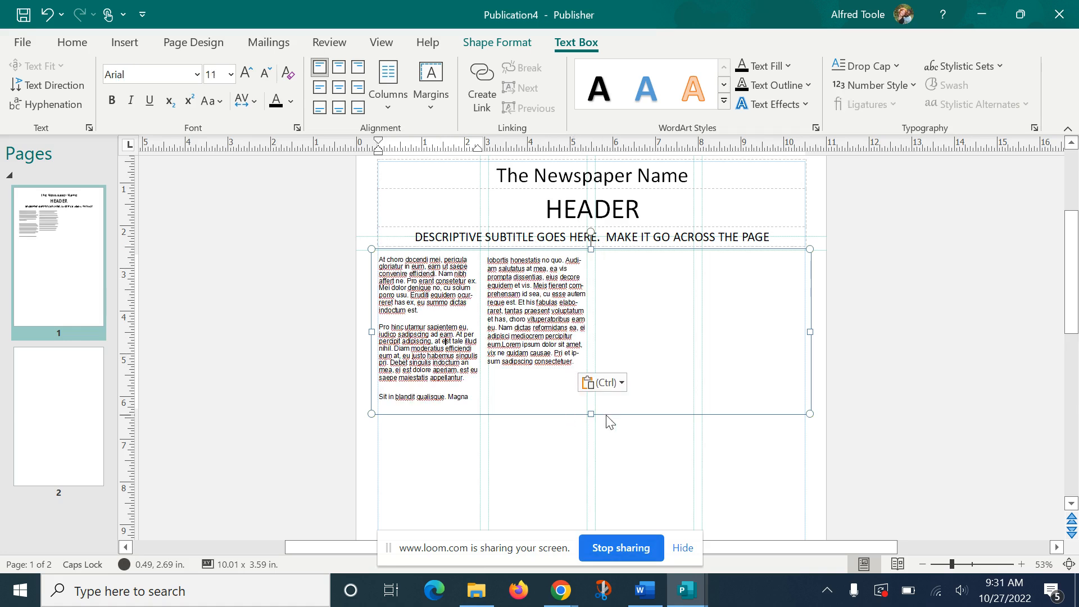
Paste two more copies of the placeholder paragraphs after the existing text, so that it overflows the four-column text box.
left_click(576, 369)
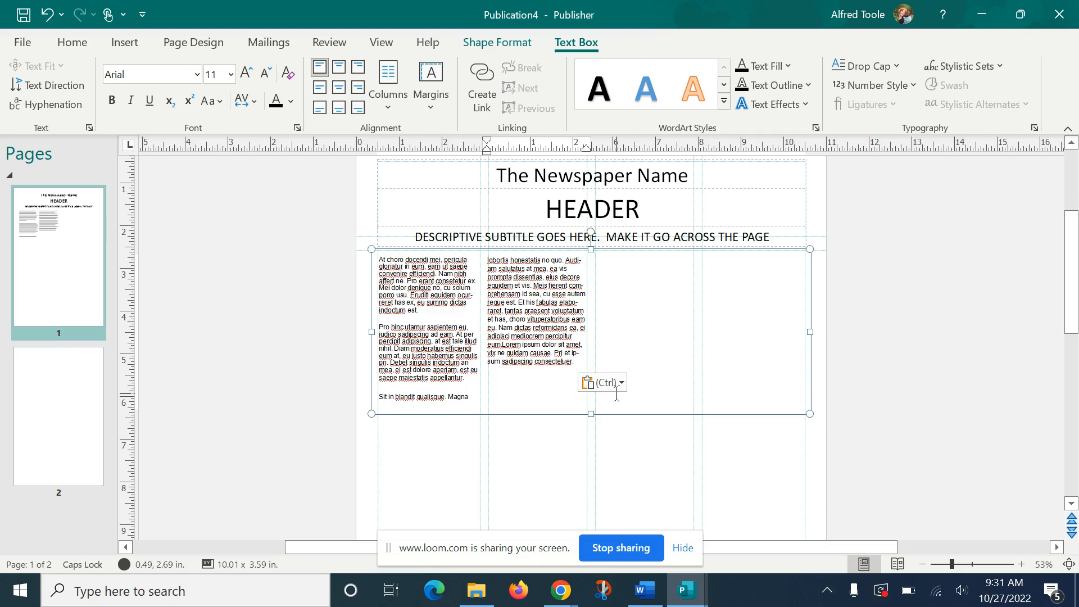
key("Return")
type("At choro docendi mei, pericula gloriatur in eum, eam ut saepe convenire efficiendi. Nam nibh affert ne. Pro erant consetetur ex. Mei dolor denique no, cu solum porro usu. Eruditi equidem ocurreret has ex, eu summo dictas indoctum est. Pro hinc utamur sapientem eu, iudico sadipscing ad eam. At per perpetua adipiscing, at est tale illud nihil. Diam moderatius efficiendi eum at, eu justo habemus singulis pri. Debet singulis indoctum an mea, ei est dolore aperiam, est eu saepe maiestatis appellantur. Sit in blandit qualisque. Magna lobortis honestatis no quo. Audiam salutatus at mea, ea vis prompta dissentias, eius decore equidem et vis. Meis fierent comprehensam id sea, cu esse autem reque est. Et his fabulas elaboraret, tantas praesent voluptatum et has, choro vituperatoribus eam eu. Nam dictas reformidans ea, ei adipisci mediocrem percipitur eum.Lorem ipsum dolor sit amet, vix ne quidam causae. Pri et ipsum sadipscing consectetuer.")
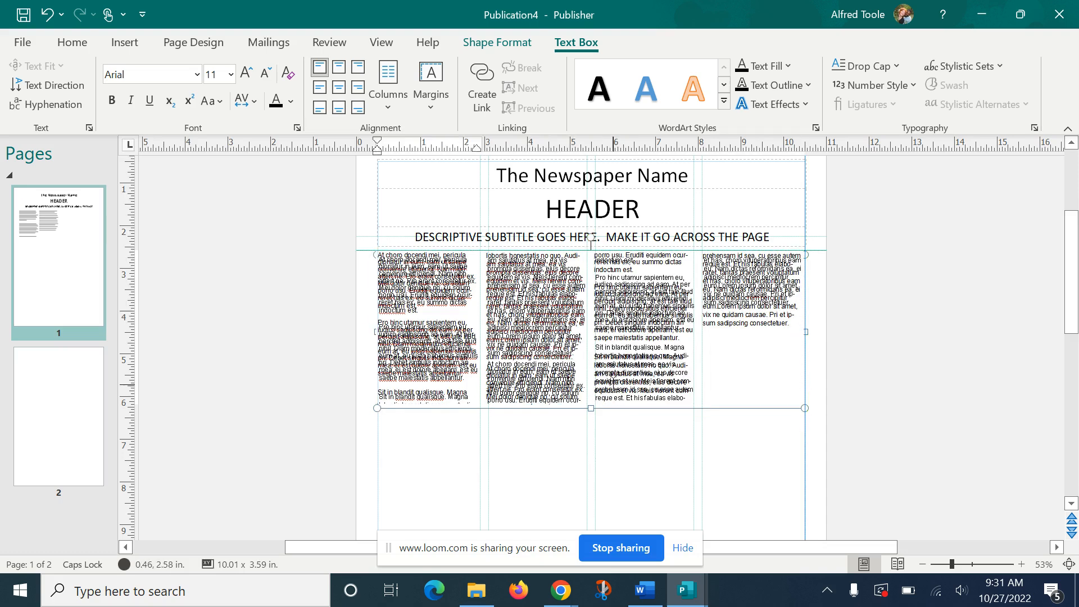
left_click(838, 439)
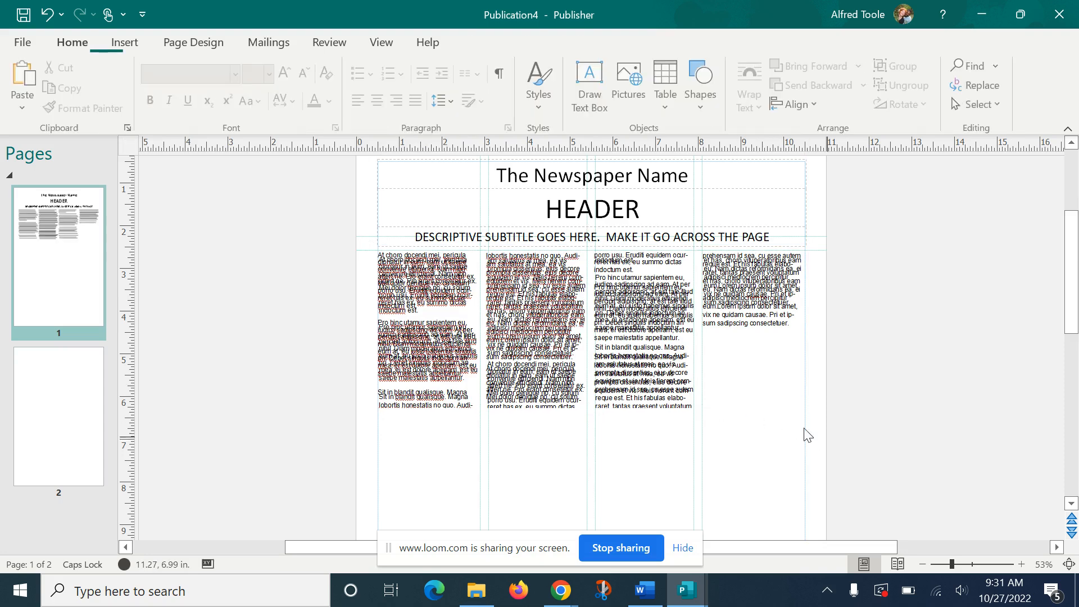
left_click(764, 396)
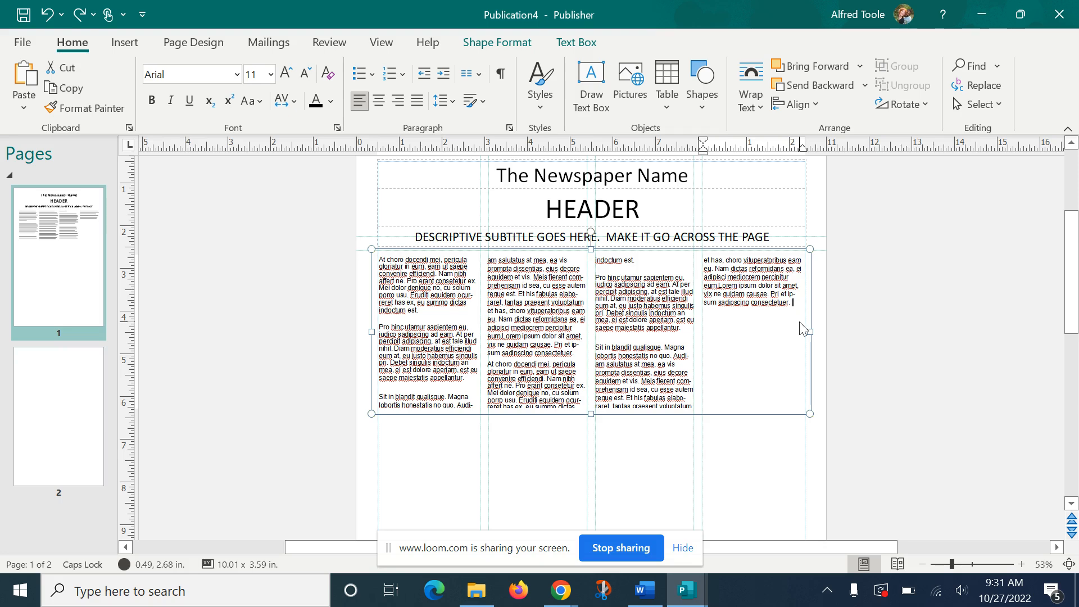
key("ctrl+v")
left_click(844, 343)
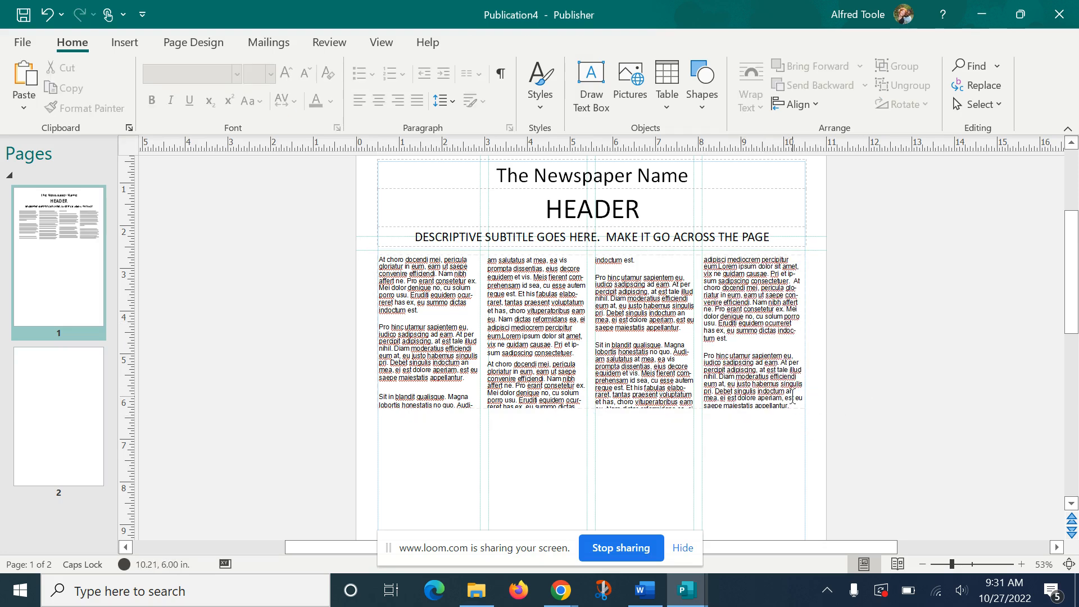
left_click(793, 397)
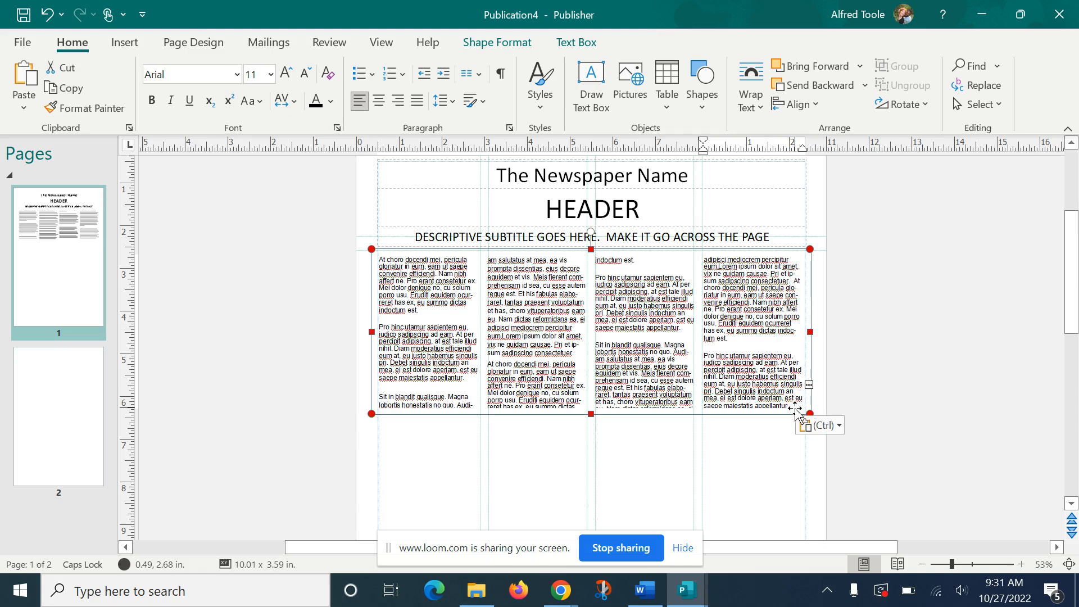
Try to extend the four-column text box down the page to a height of about 11.43 in, and undo it.
left_click_drag(1072, 296, 1073, 365)
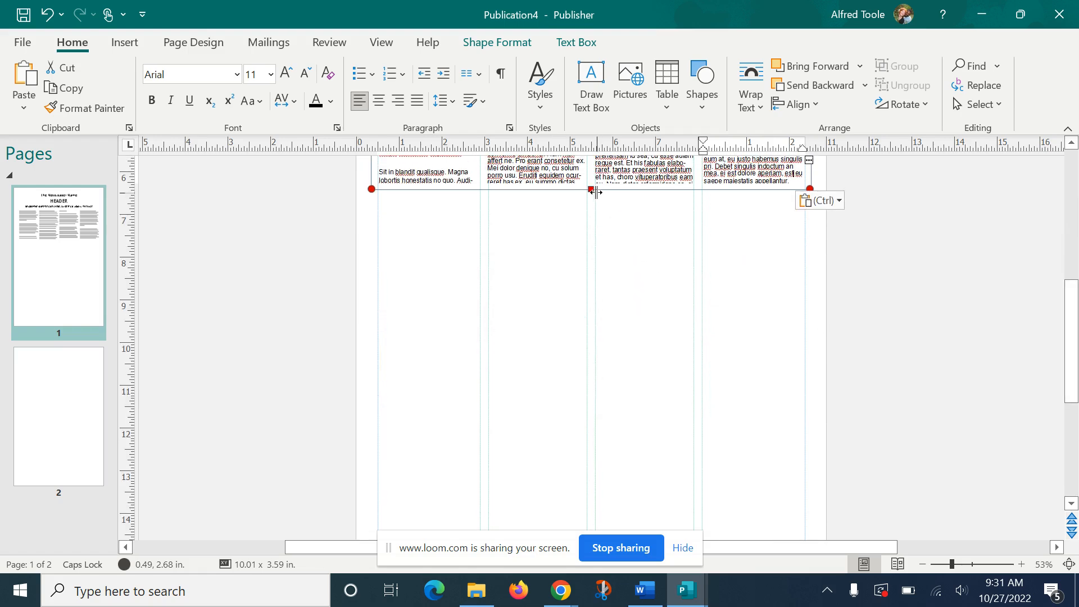
left_click_drag(592, 190, 610, 524)
left_click_drag(1072, 358, 1073, 419)
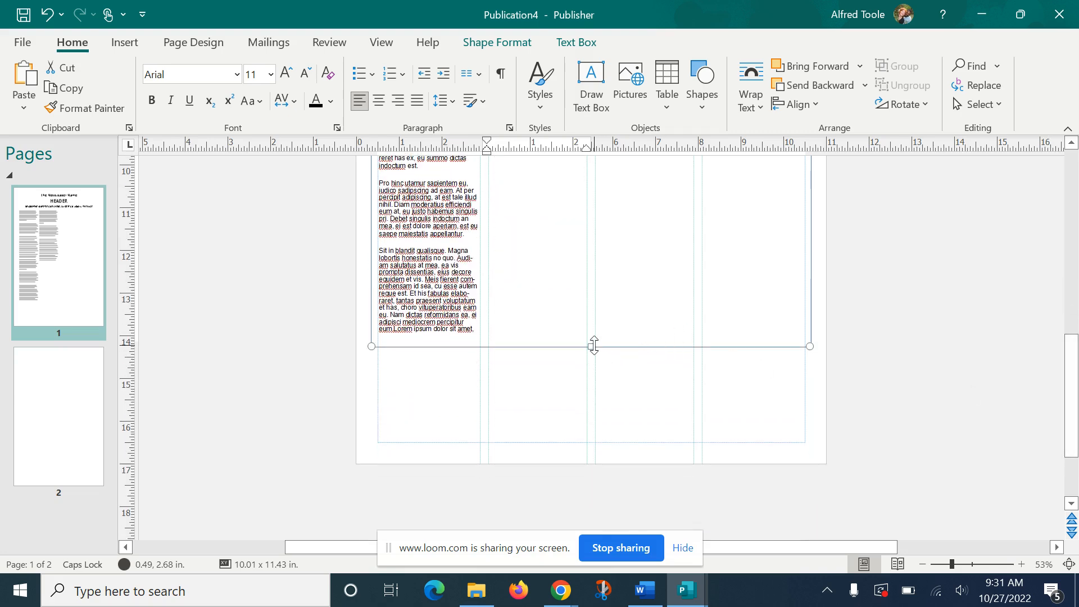
key("ctrl+z")
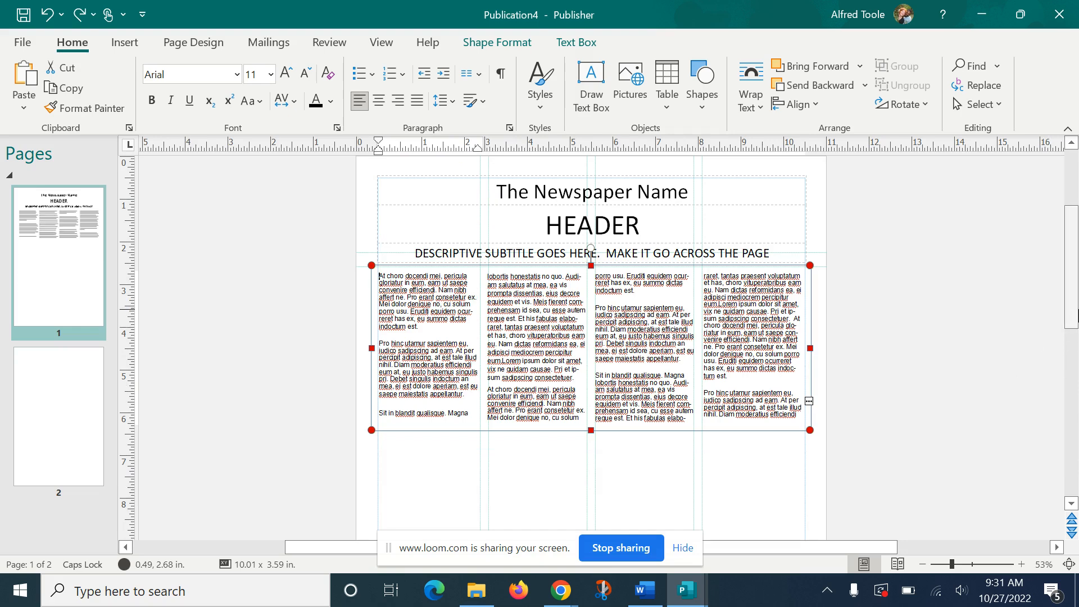
Draw a text box about 9.98 x 2.76 in between the side margins at the top of page 2.
left_click(83, 416)
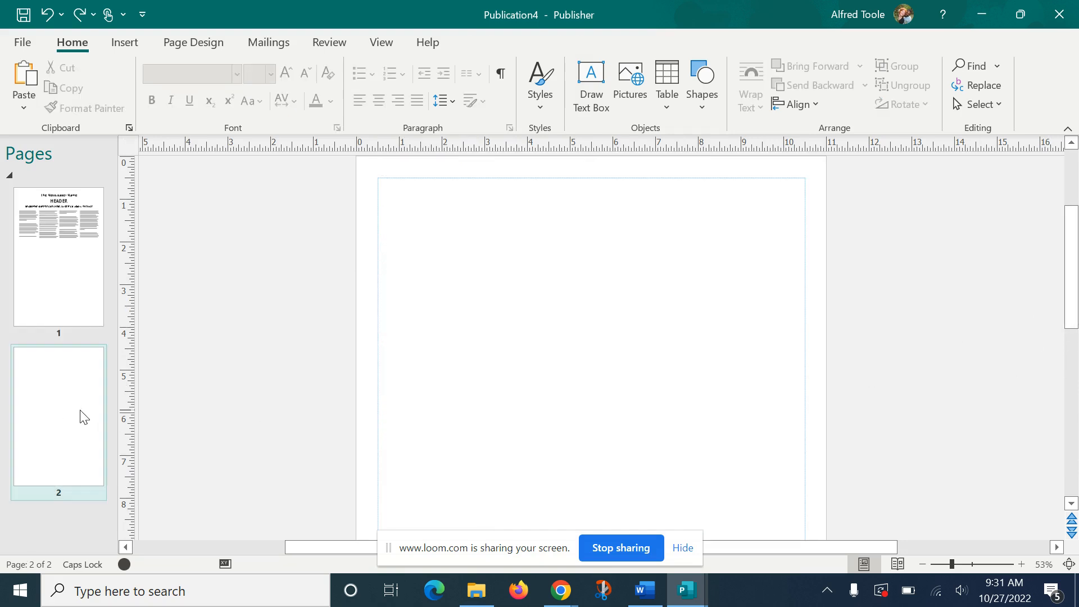
right_click(487, 273)
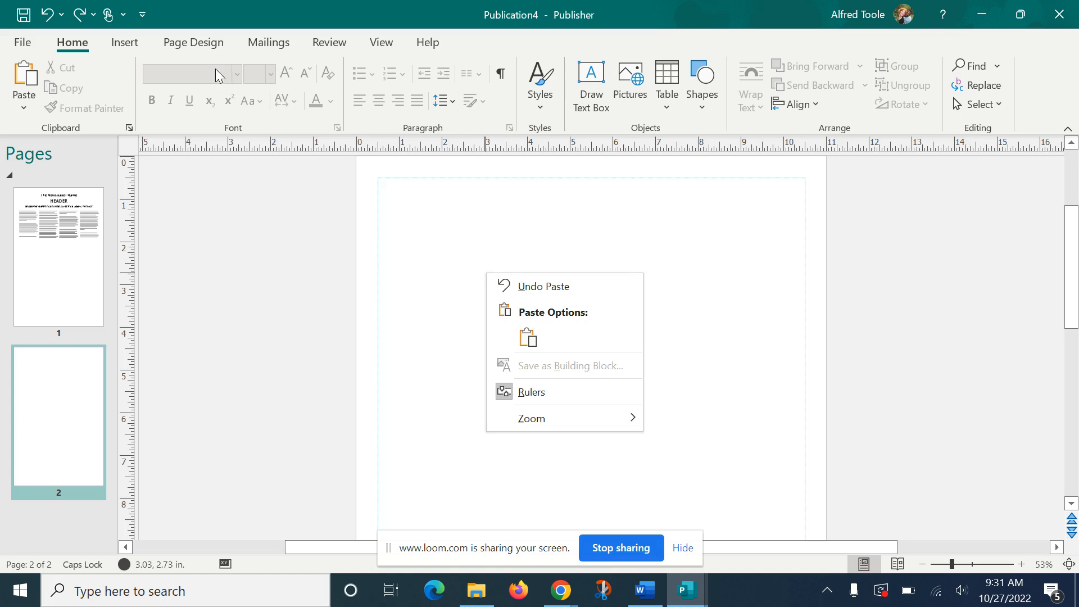
left_click(115, 43)
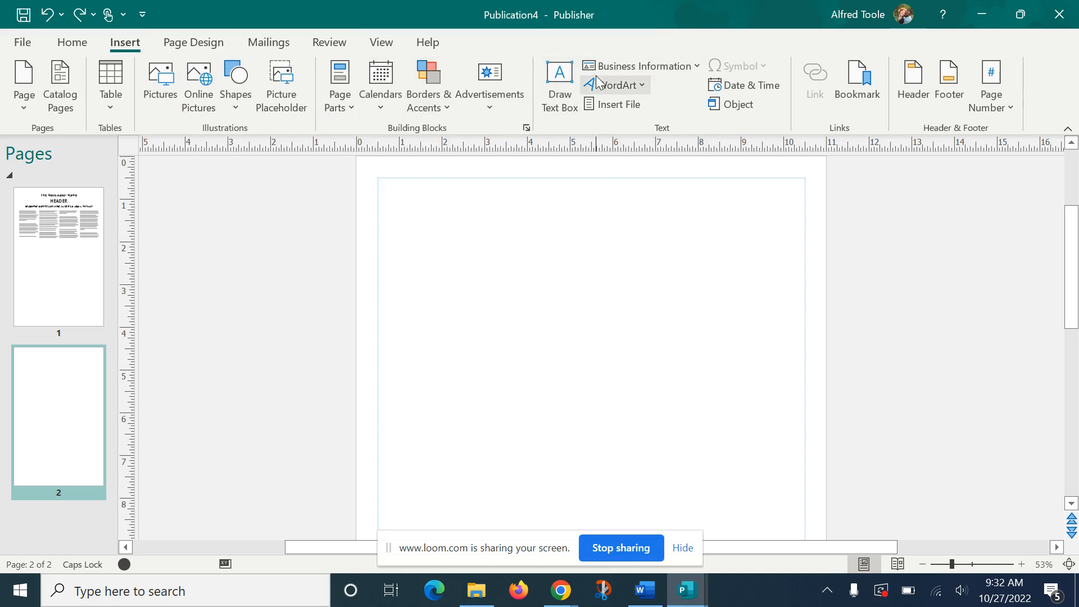
left_click(566, 91)
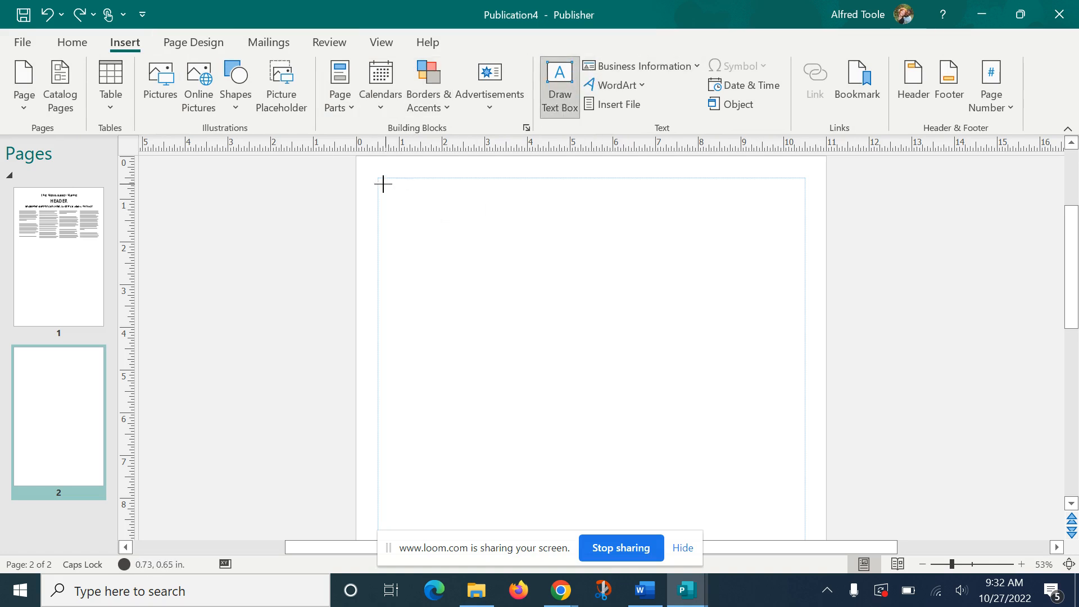
left_click_drag(379, 178, 810, 298)
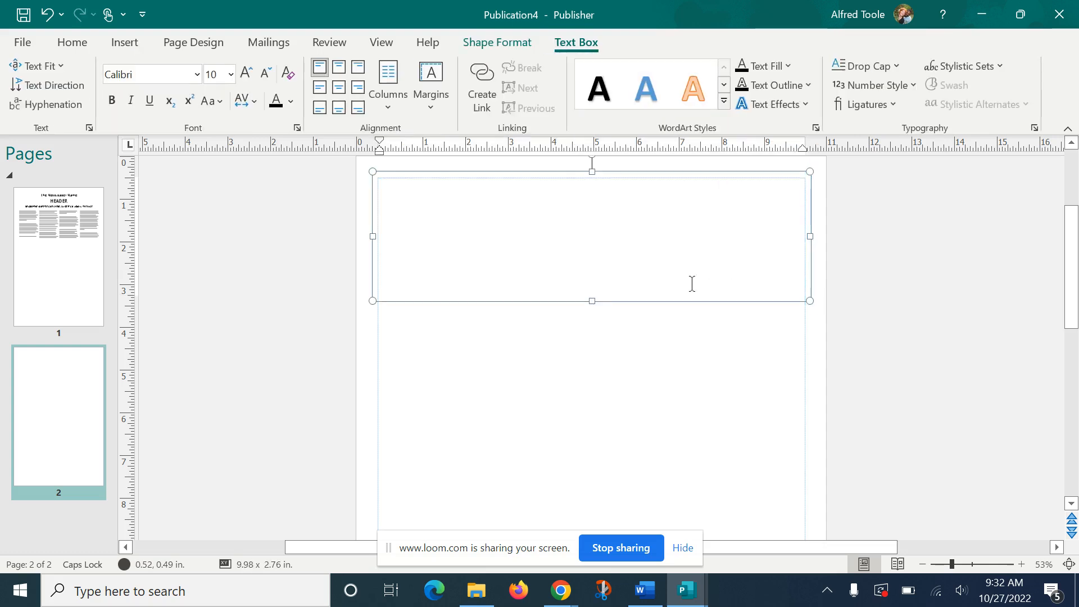
Link the overflowing text box on page 1 to the empty text box on page 2 so the text continues there.
left_click(52, 286)
left_click(814, 373)
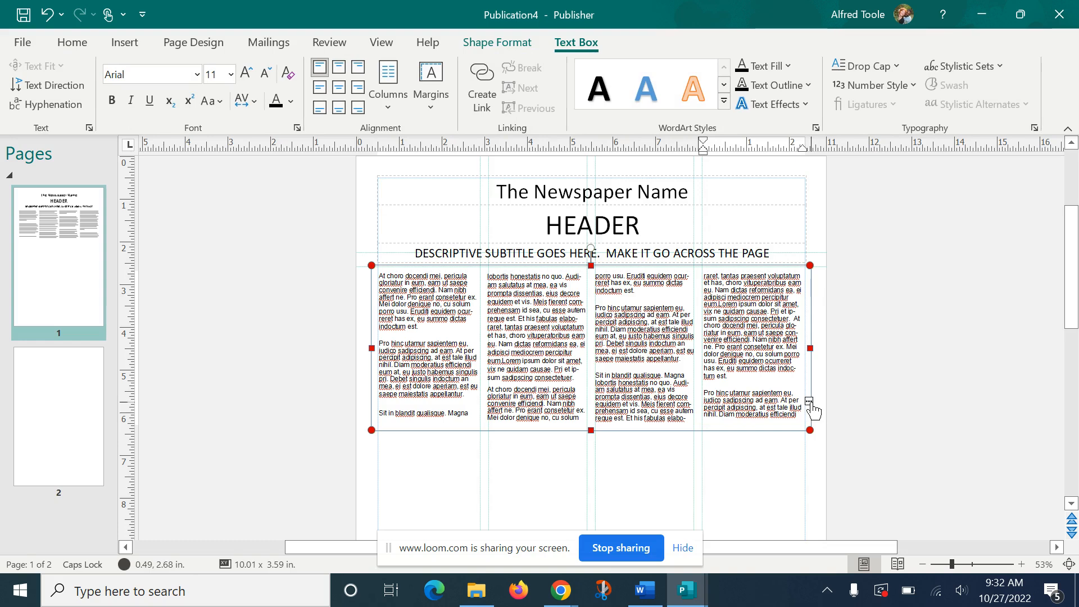
left_click(809, 402)
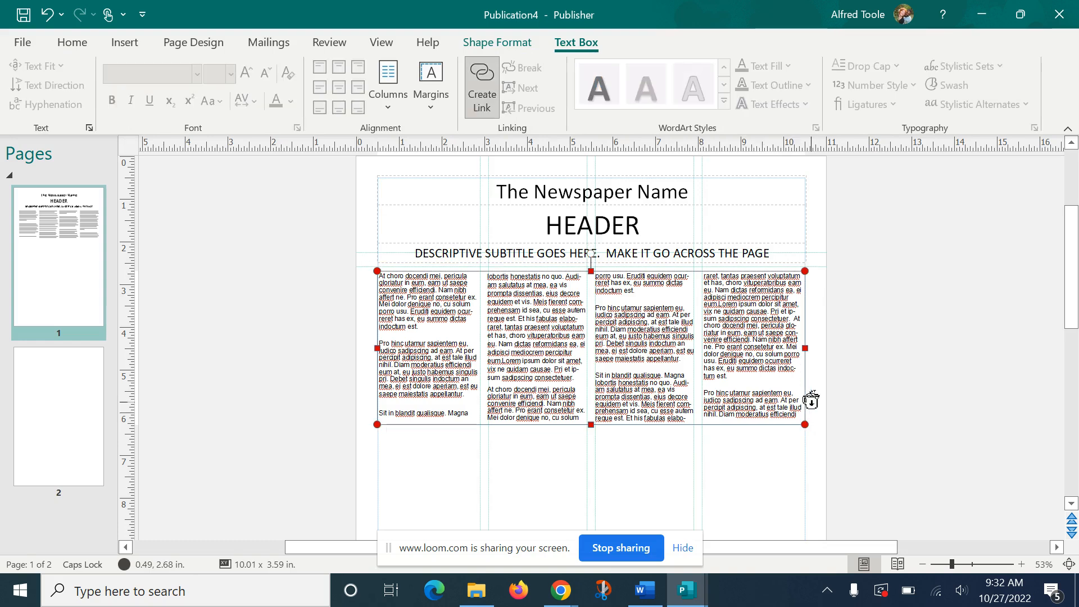
left_click(82, 416)
left_click(493, 254)
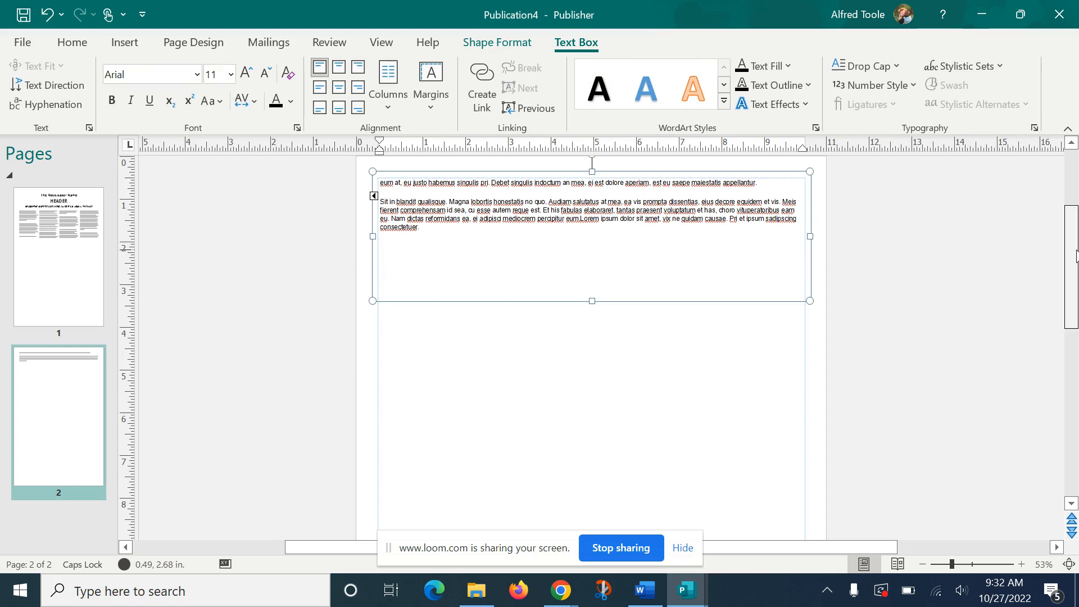
Extend page 1's four-column text box down to the bottom margin, to a height of about 13.82 in.
left_click_drag(1071, 244, 1070, 187)
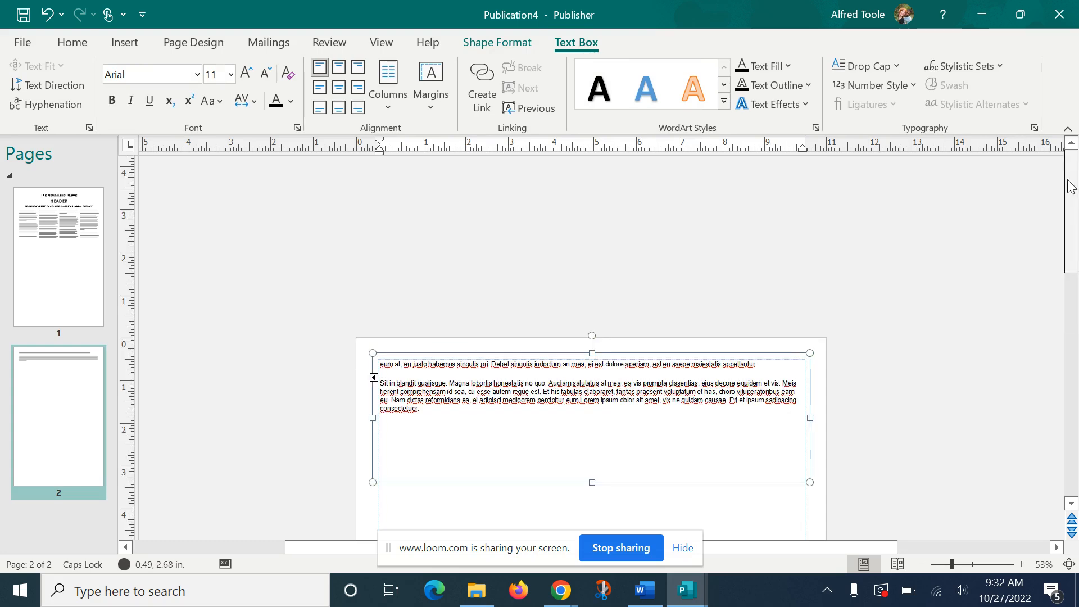
left_click(94, 258)
left_click_drag(1070, 238, 1073, 291)
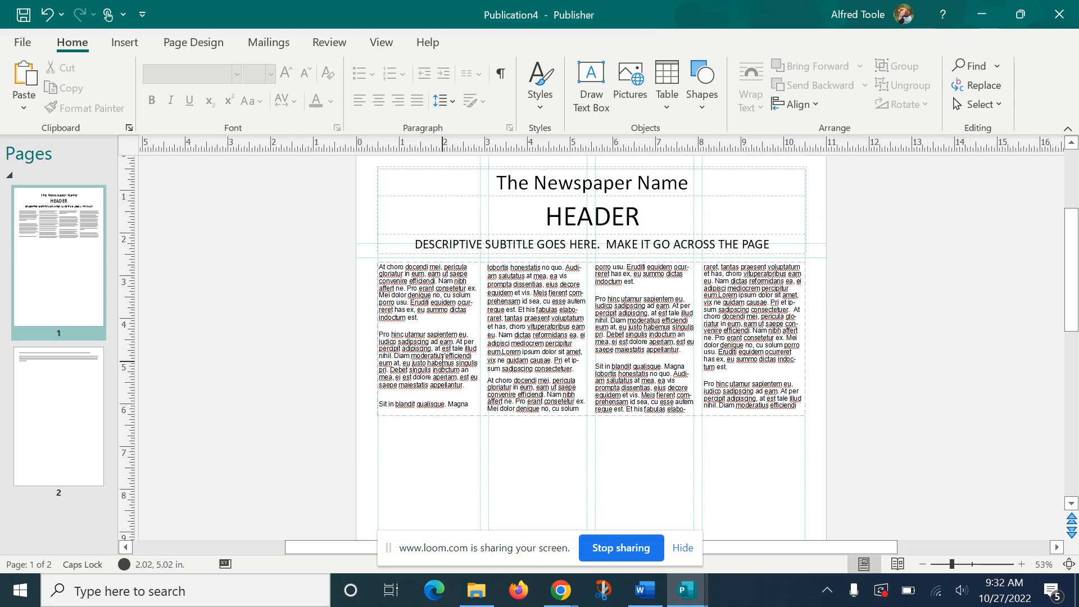
left_click(662, 350)
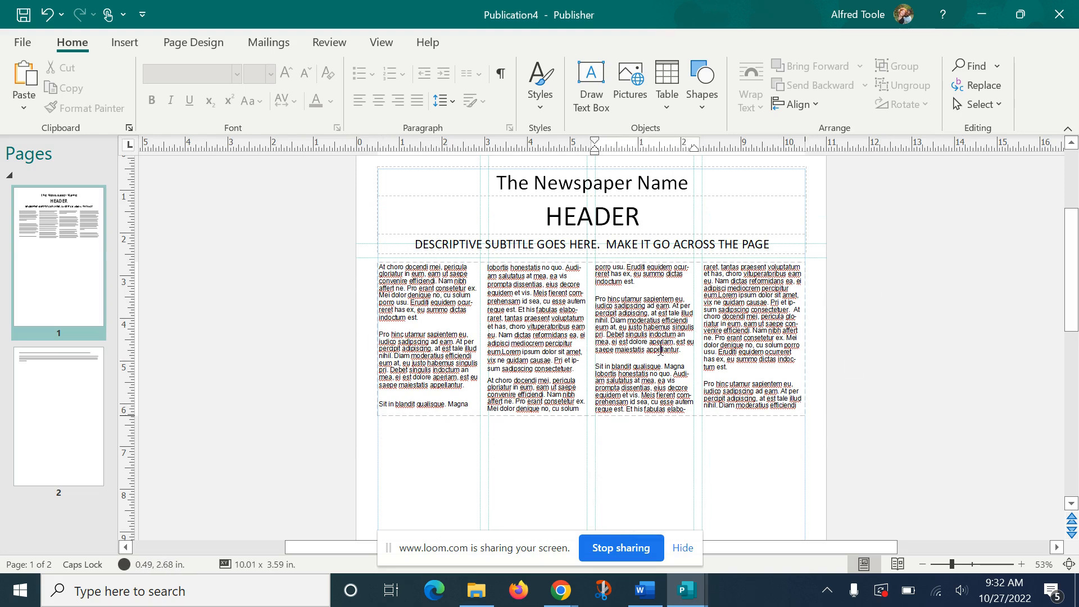
scroll(1072, 270, "down", 3)
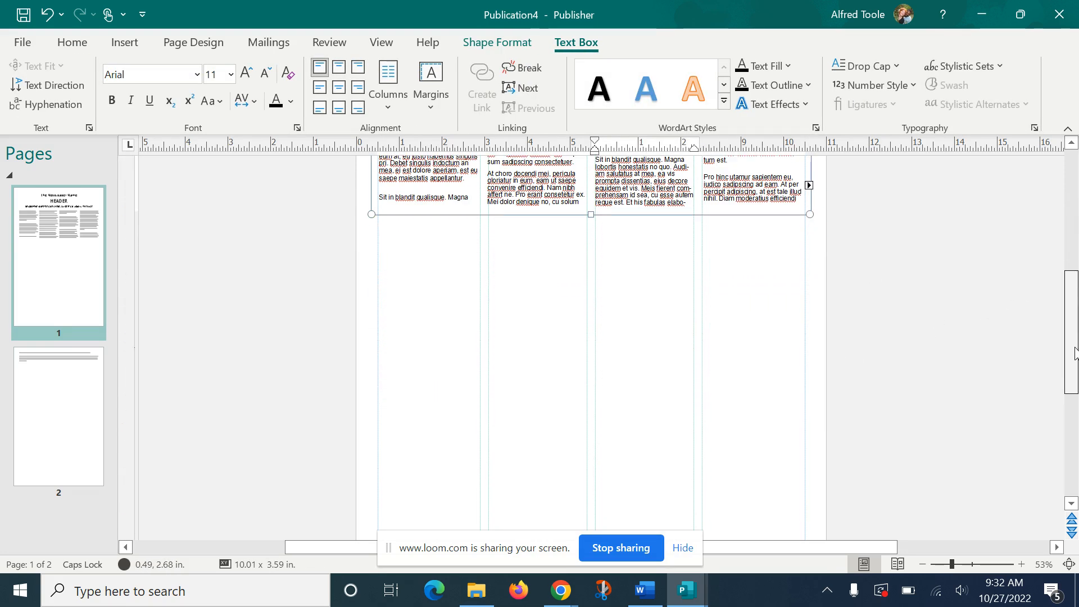
left_click_drag(591, 225, 575, 389)
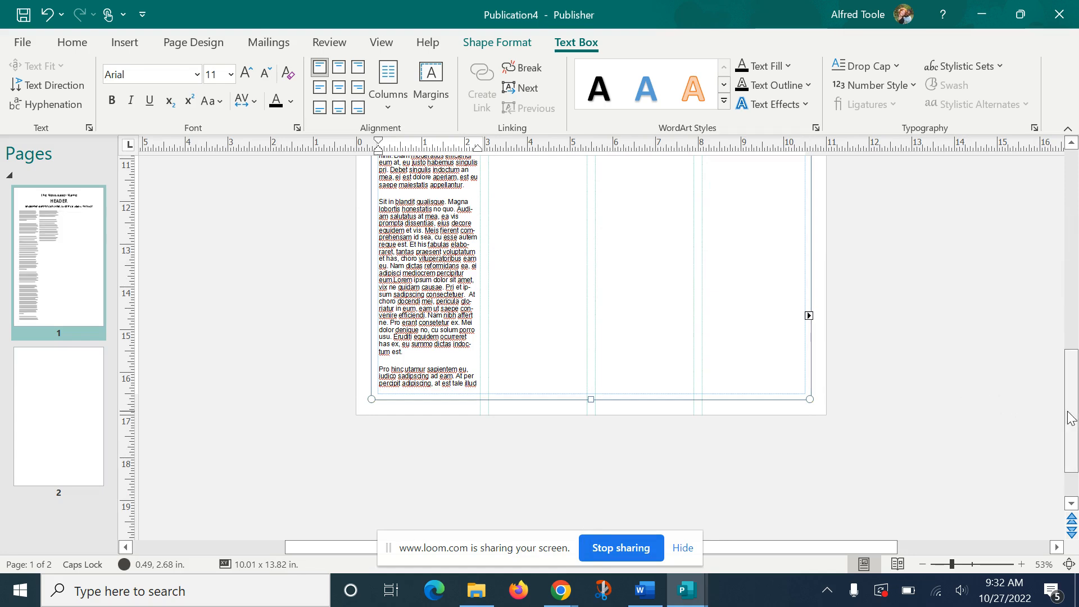
Insert a picture placeholder and move it to the left edge of page 1's first column, beside a "Pro hinc utamur" paragraph.
left_click_drag(1073, 419, 1073, 345)
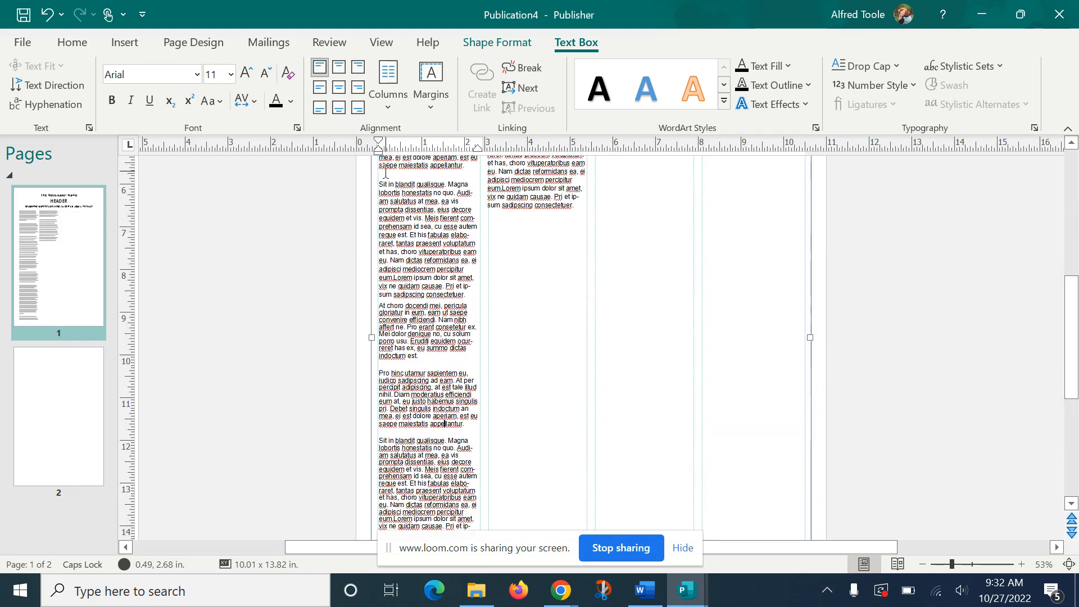
left_click(125, 42)
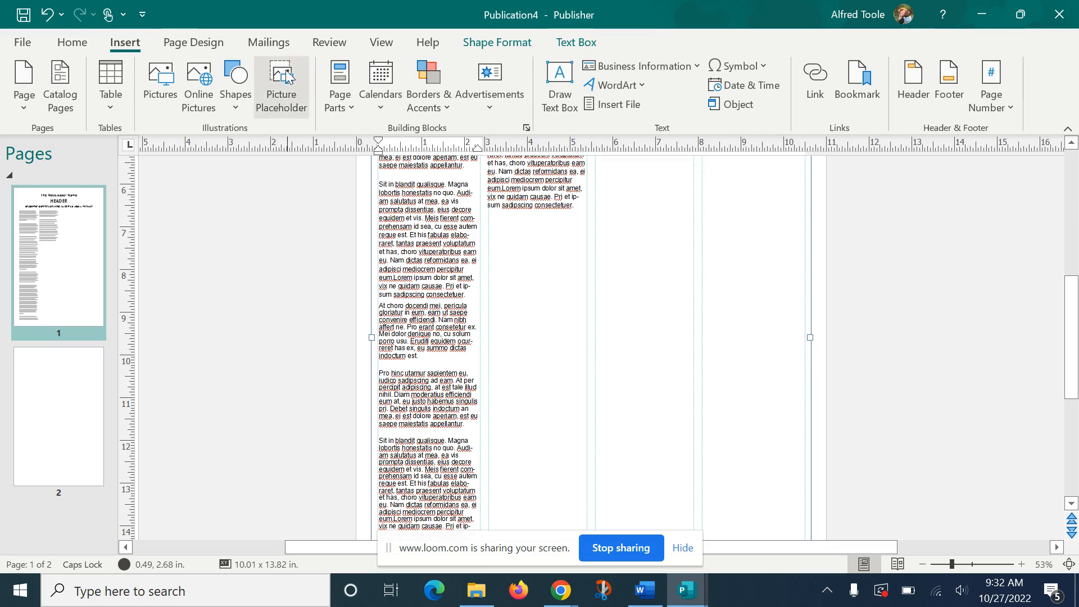
left_click(282, 87)
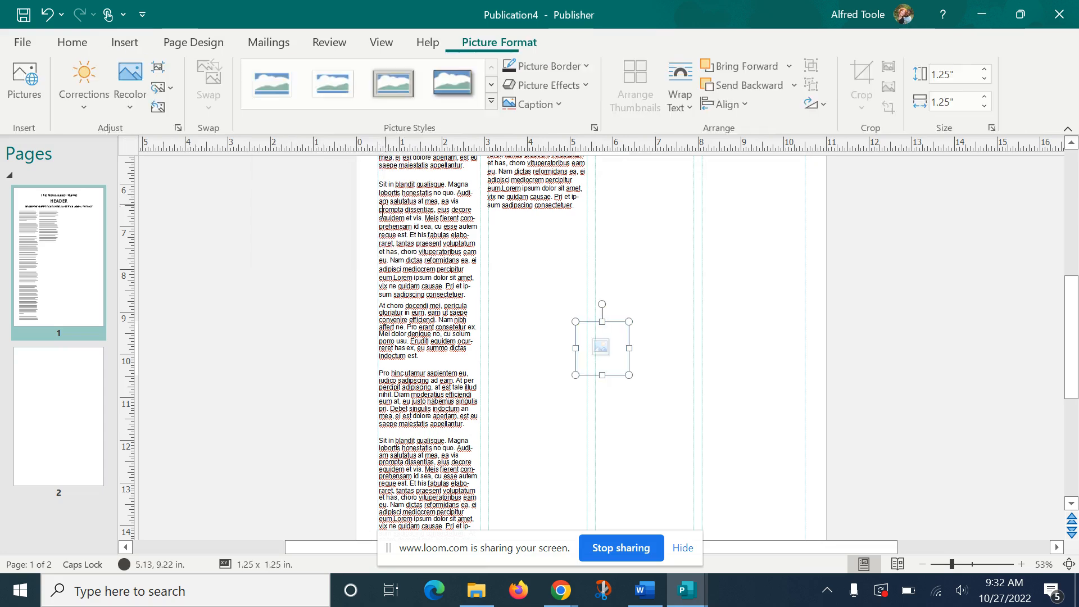
left_click_drag(612, 331, 424, 377)
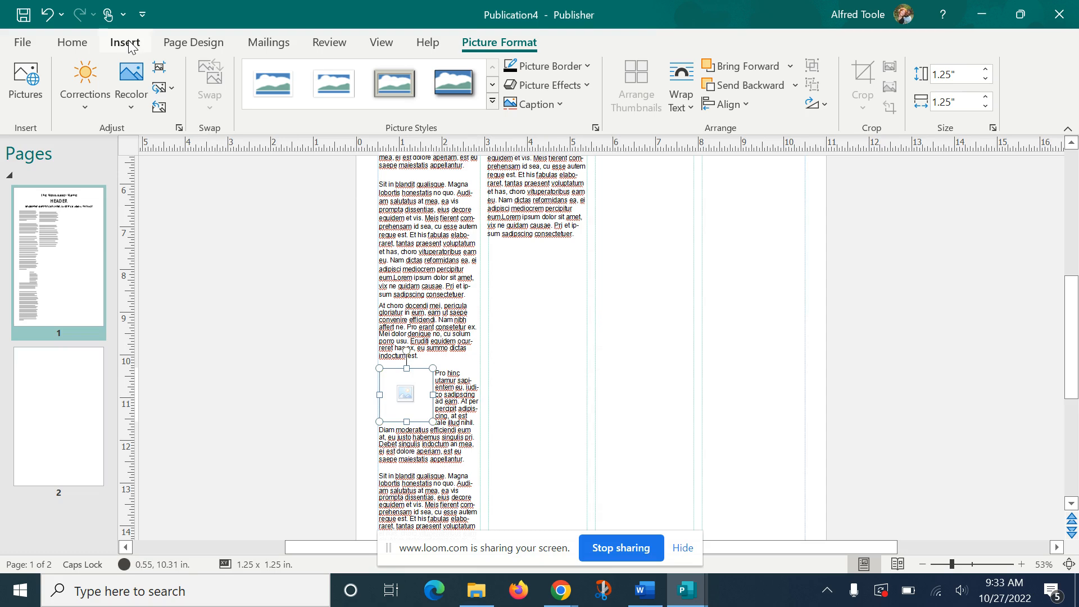
Add a caption below the first-column picture placeholder using the first Formatted caption style.
left_click(538, 104)
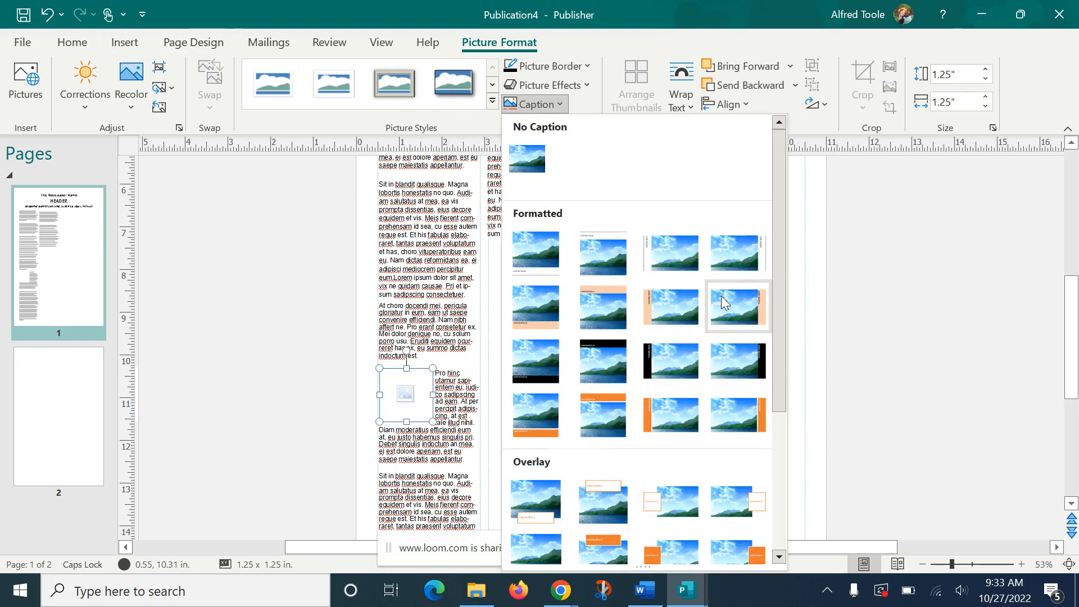
left_click(540, 264)
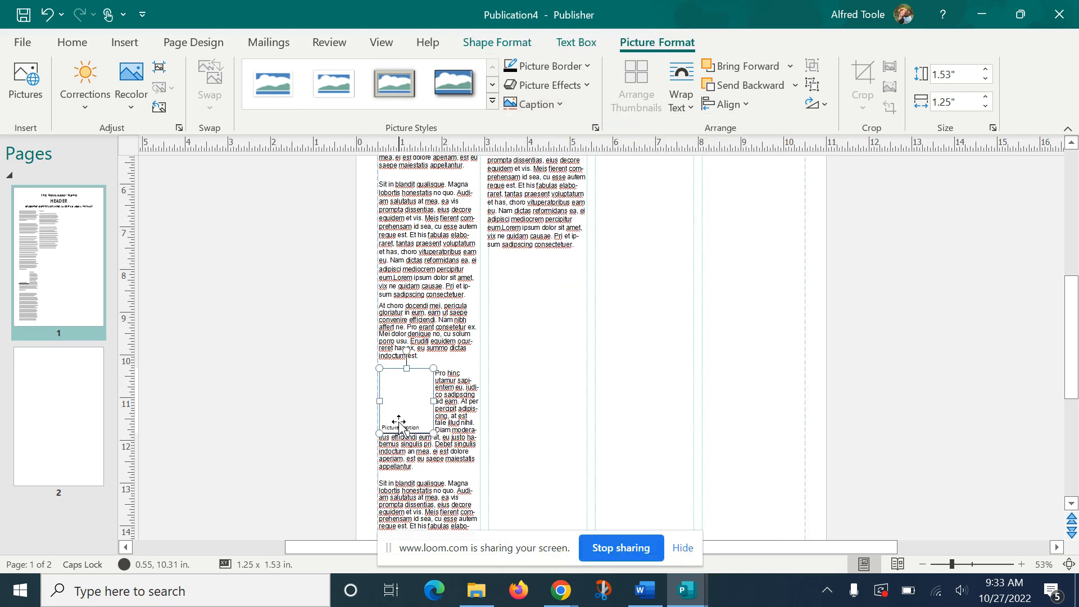
left_click(569, 377)
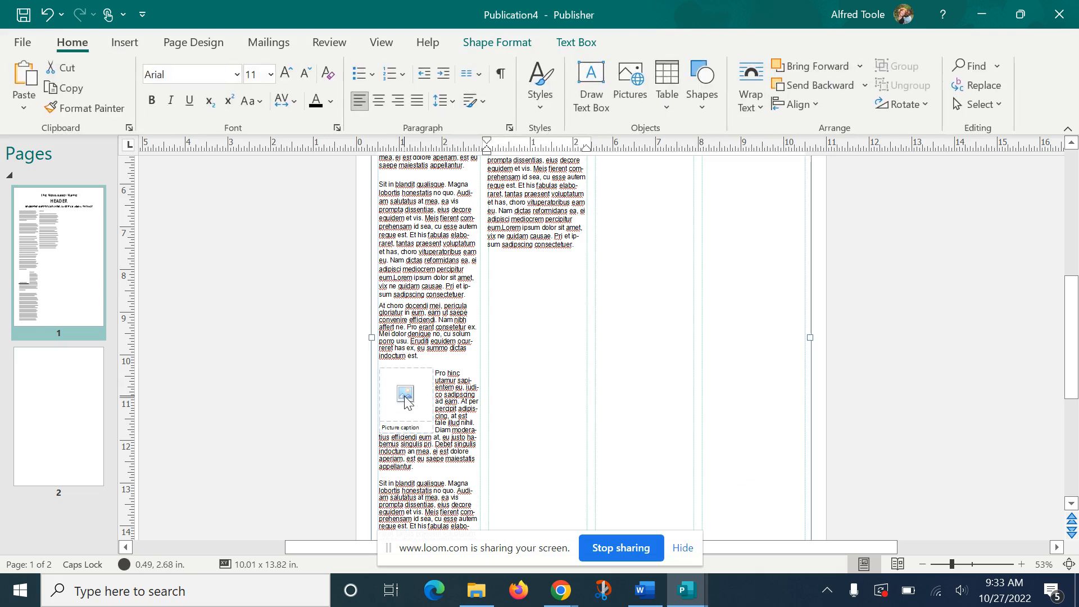
Fill the captioned placeholder with the "Autumn Fall" picture from the Pictures folder, leaving its caption text as is.
left_click(405, 397)
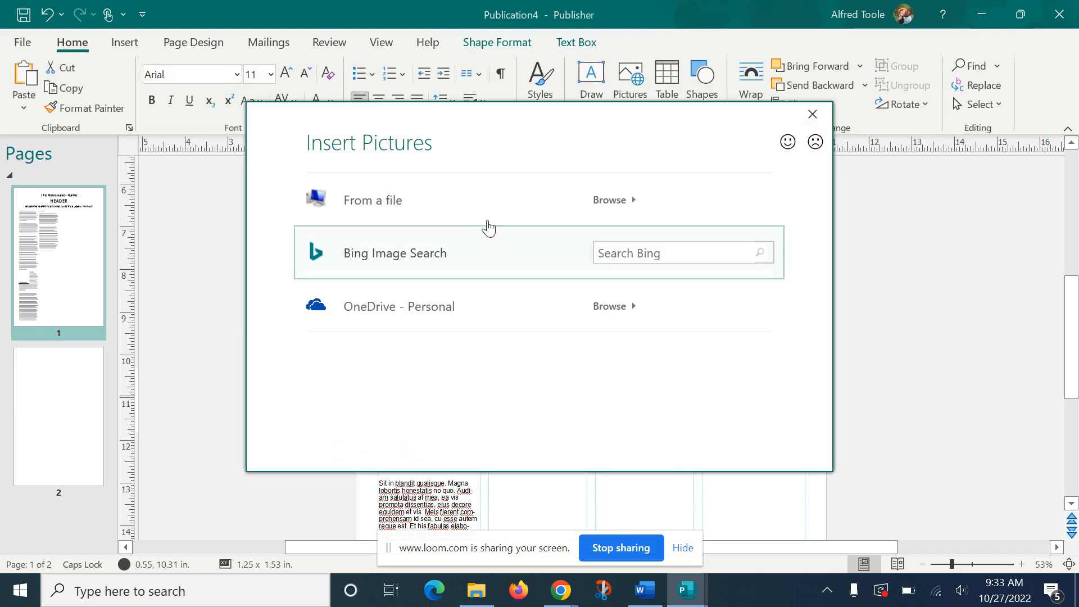
left_click(447, 207)
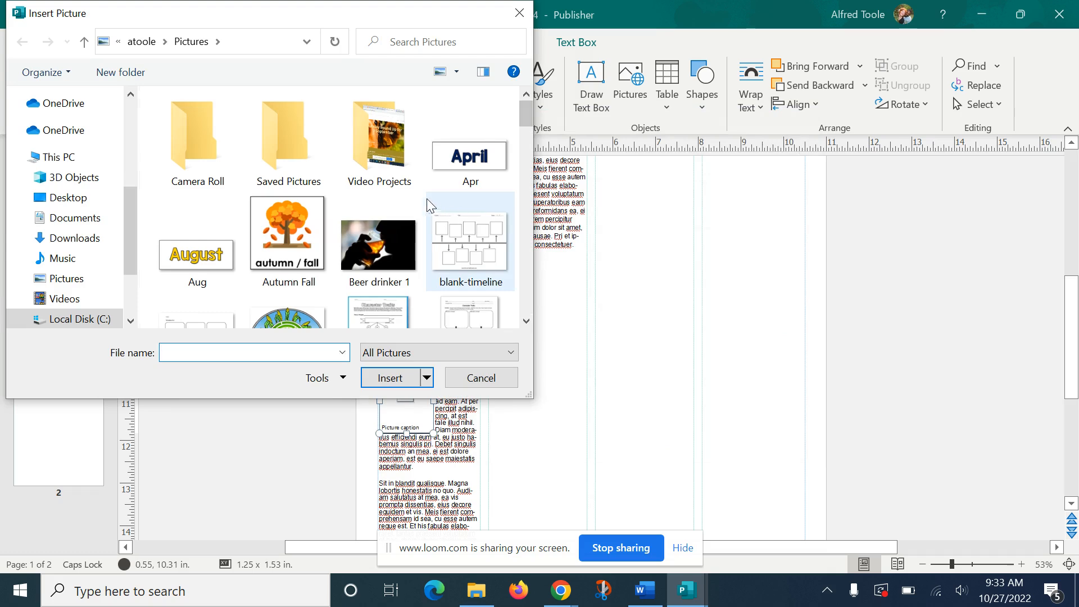
left_click(293, 241)
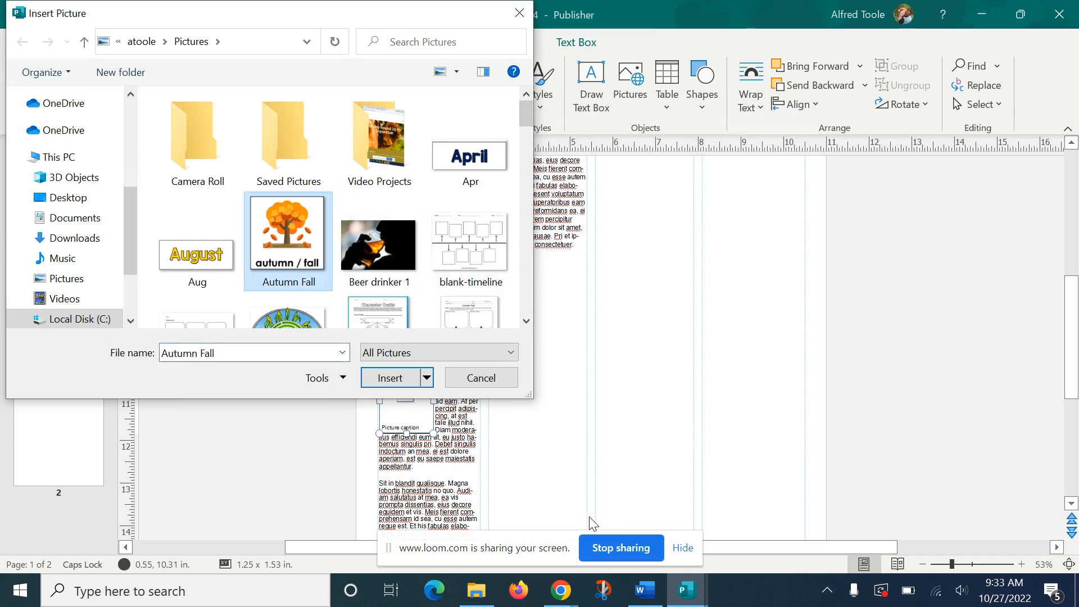
left_click(392, 381)
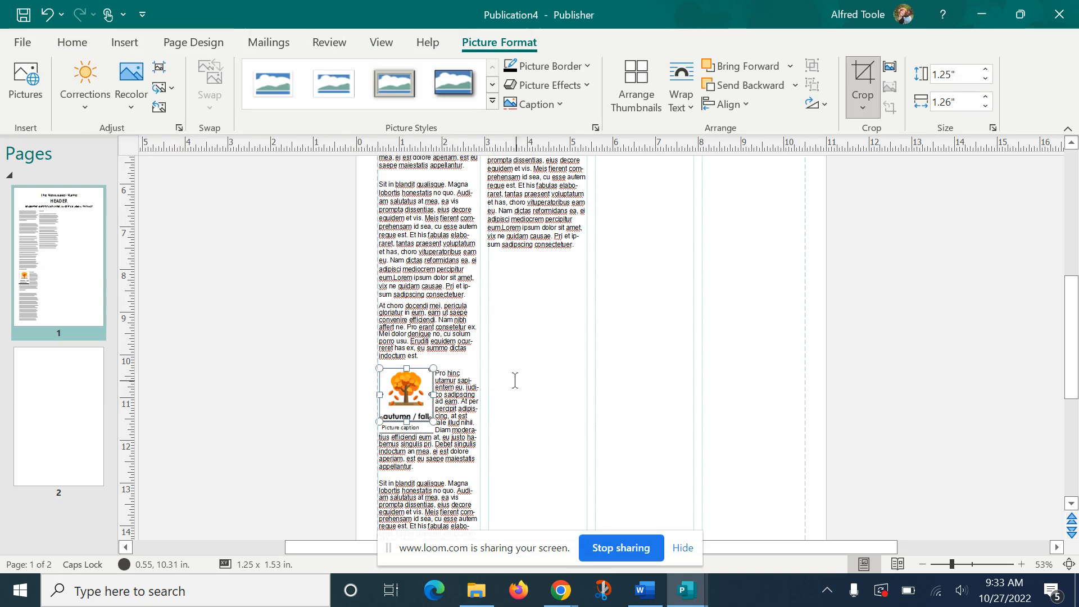
left_click(396, 428)
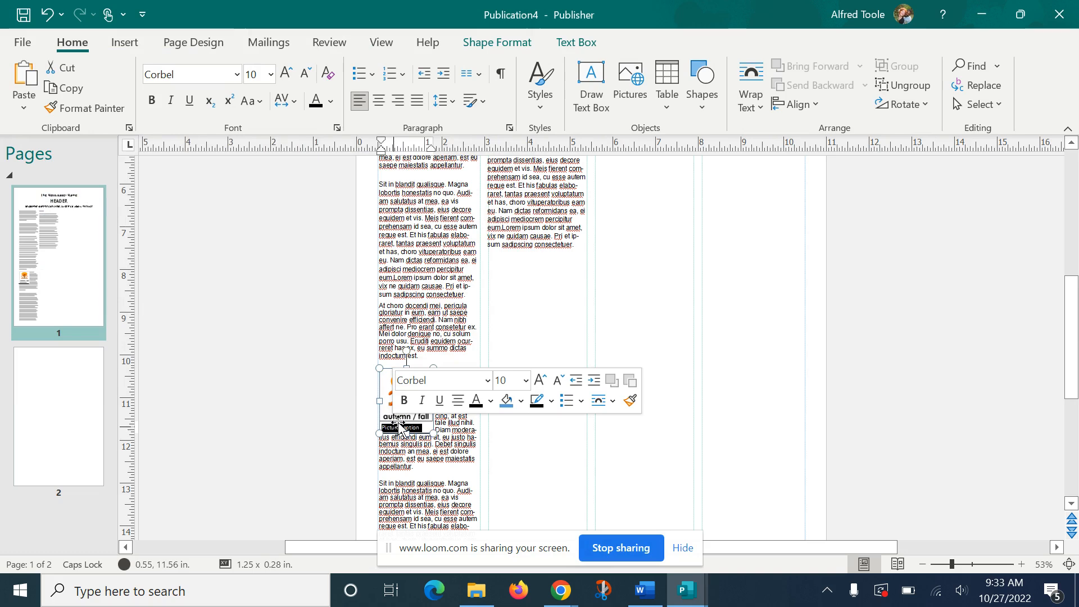
left_click(552, 263)
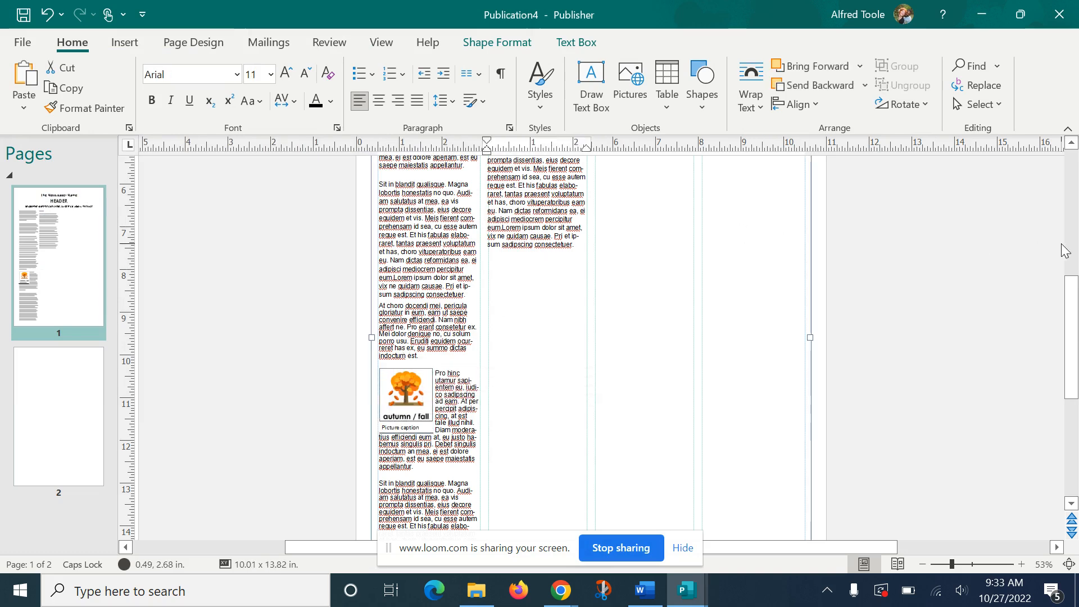
Insert another picture placeholder at the second column's left edge and enlarge it across columns two and three to about 4.8 x 4.8 in.
left_click_drag(1070, 303, 1071, 268)
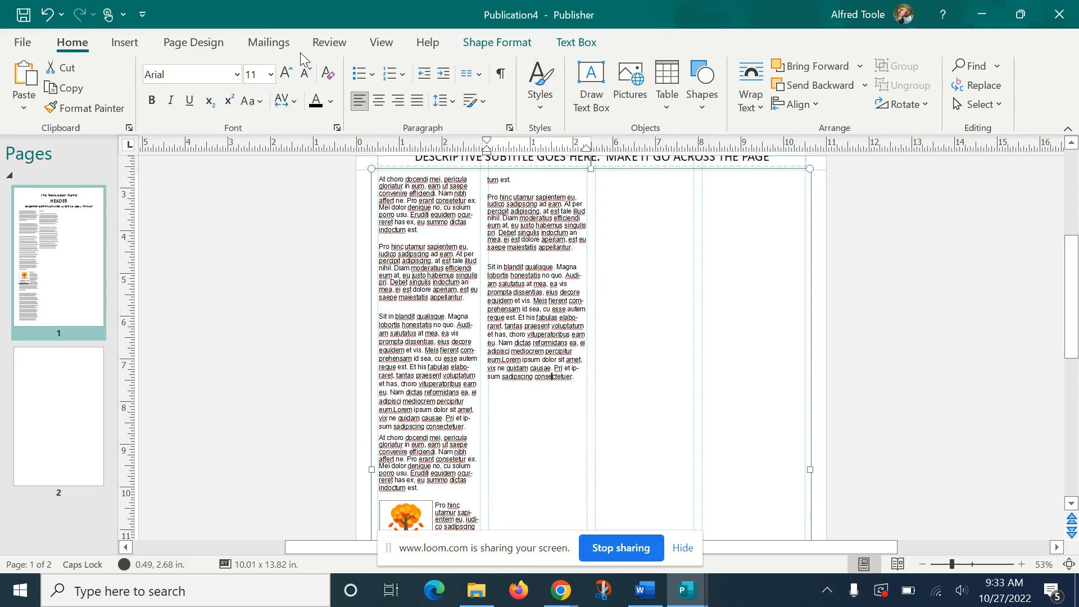
left_click(125, 43)
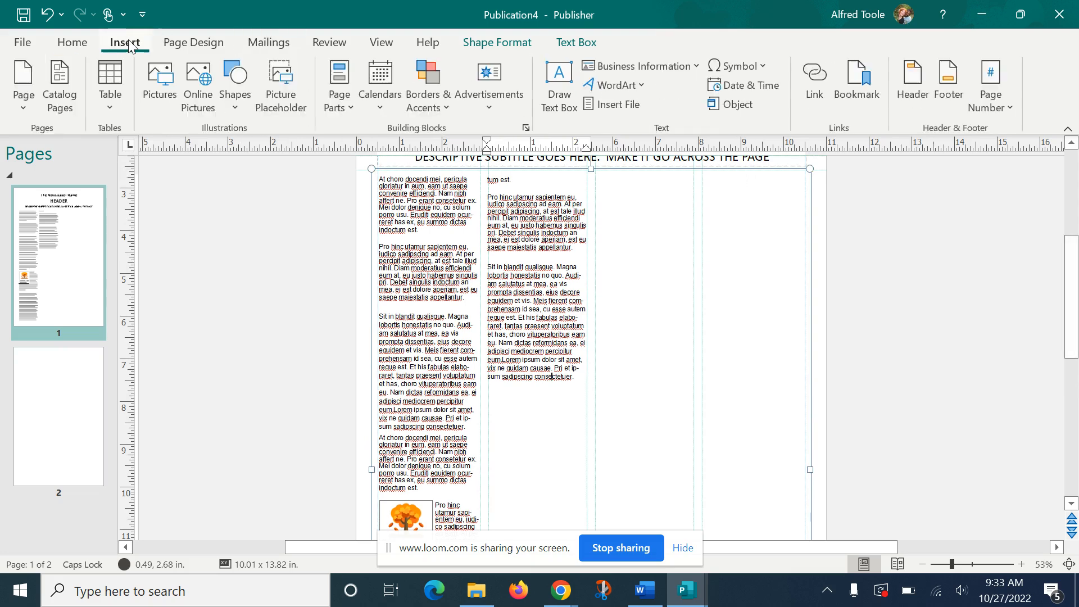
left_click(285, 85)
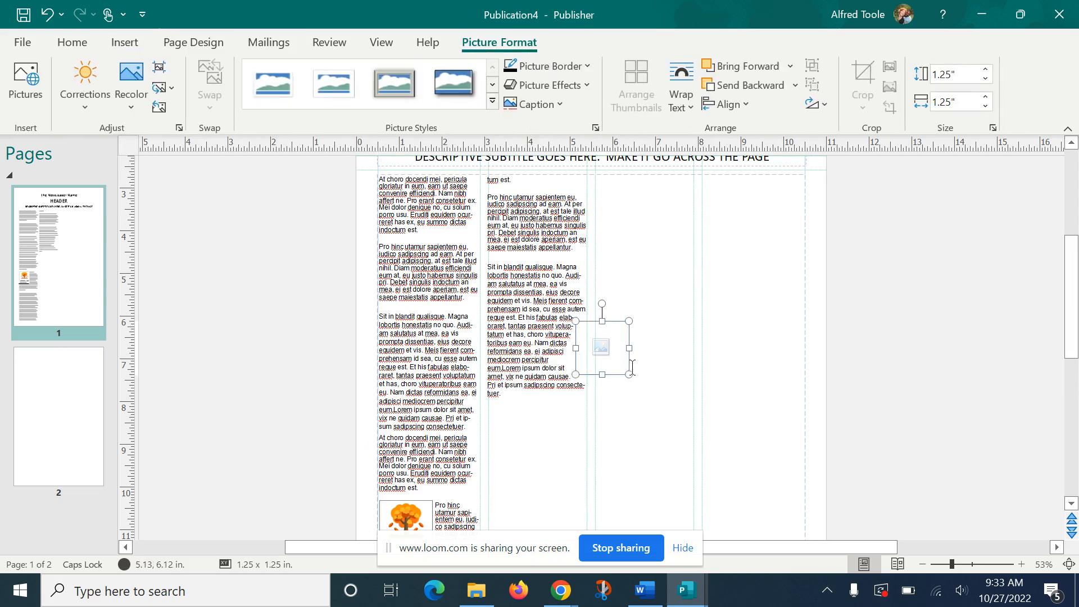
left_click_drag(624, 337, 530, 273)
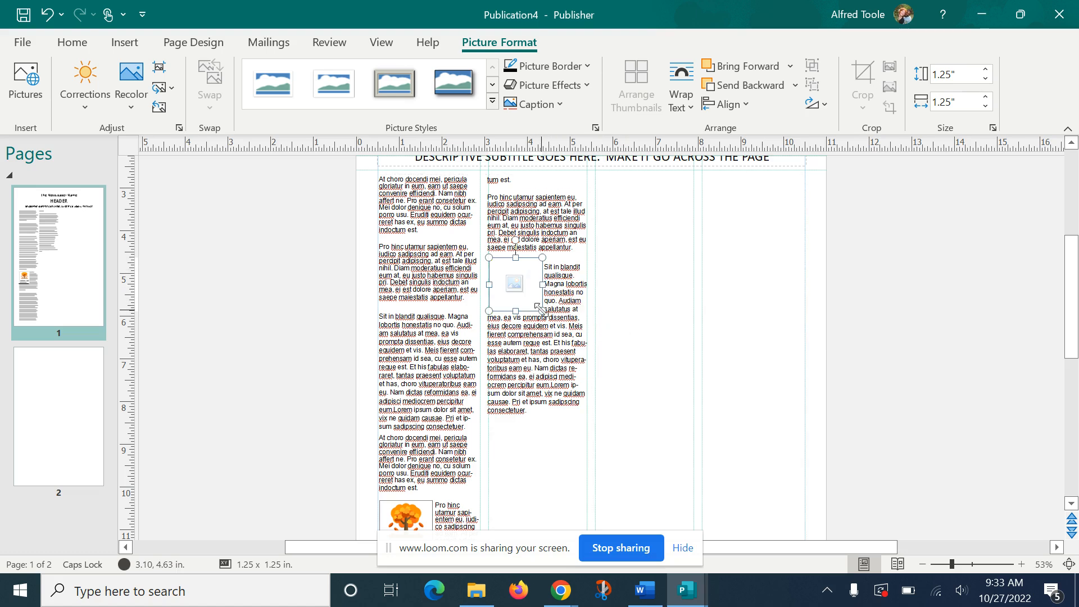
left_click_drag(541, 310, 740, 372)
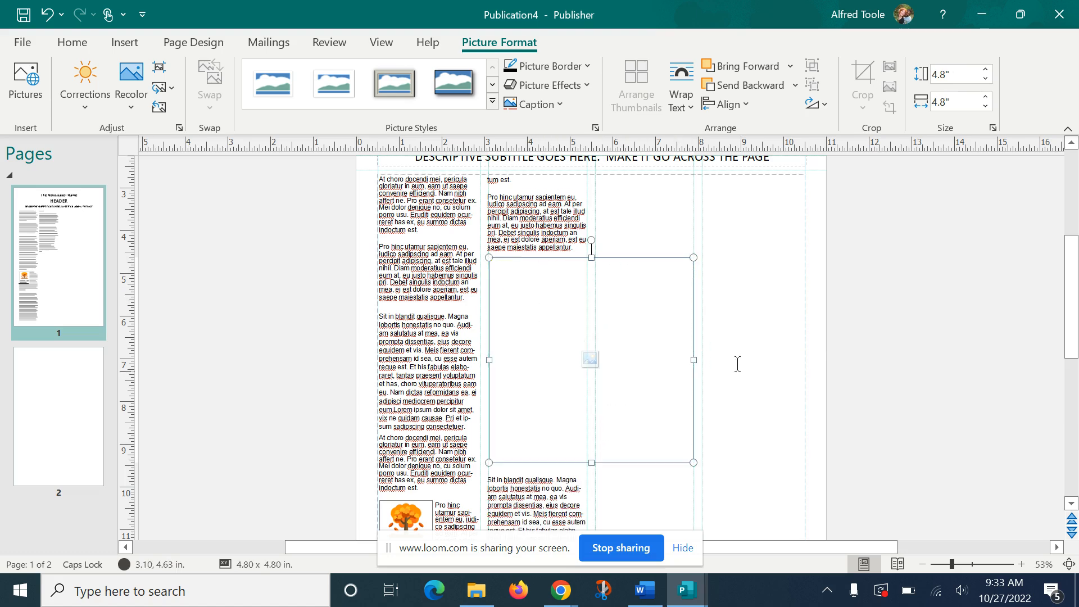
Fill the large two-column placeholder with the "blue ridge mountain maze" picture from the Pictures folder.
left_click(590, 358)
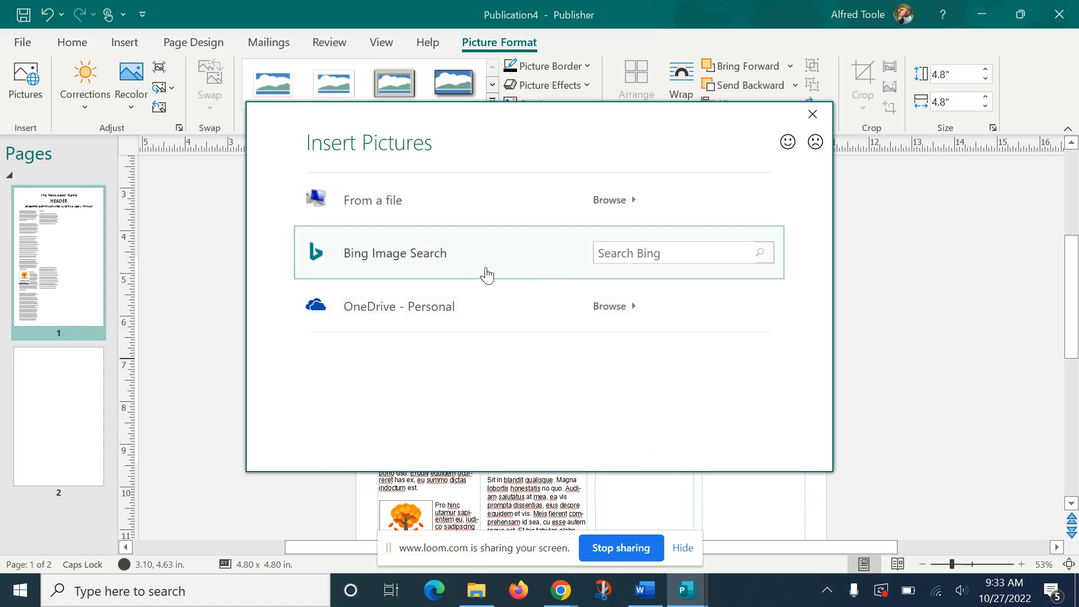
left_click(433, 205)
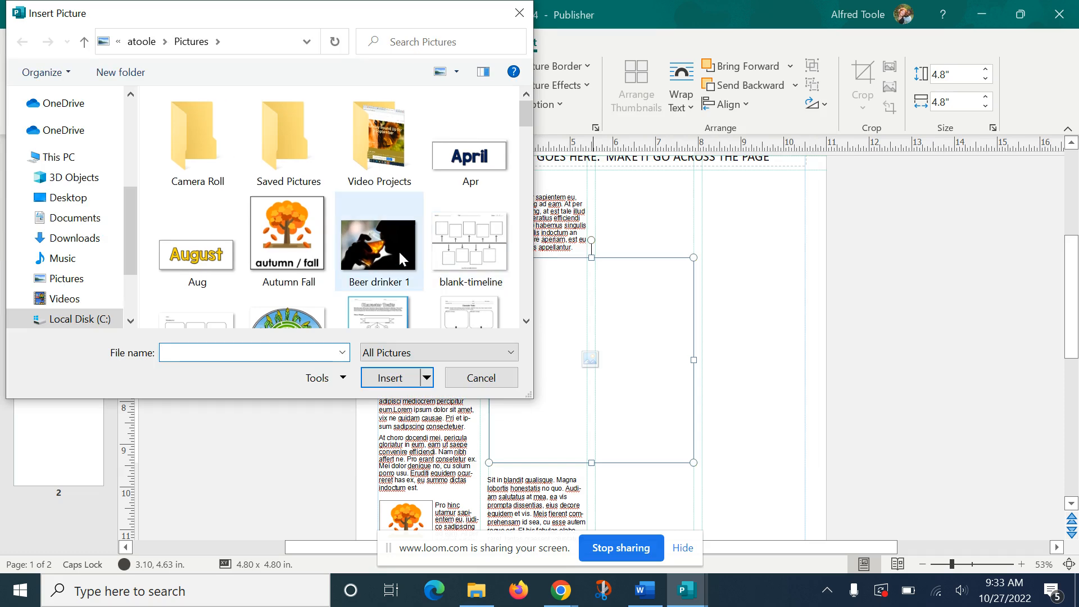
left_click(296, 318)
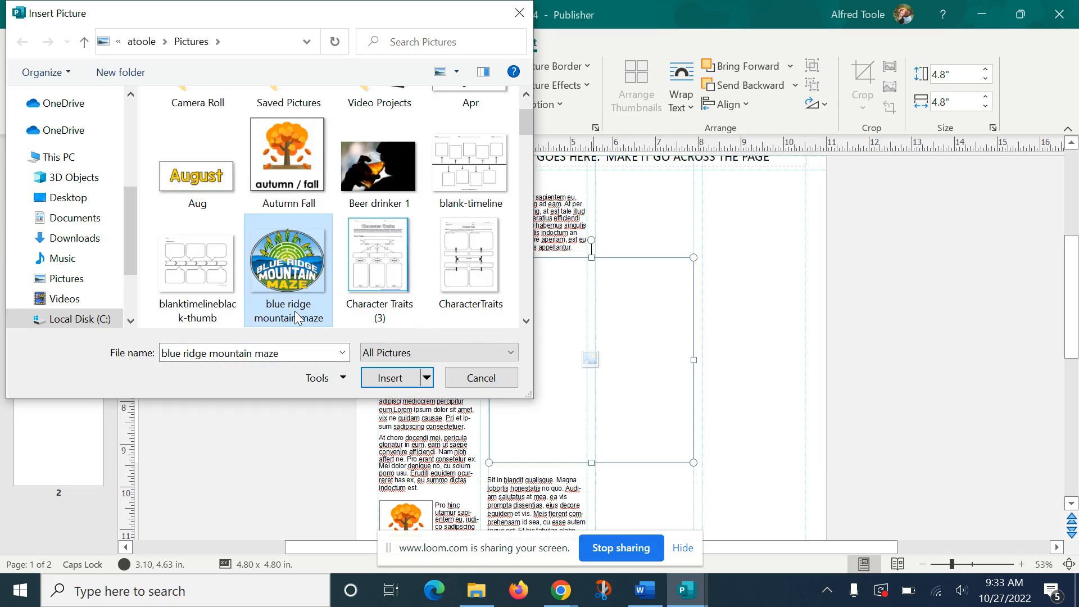
left_click(387, 378)
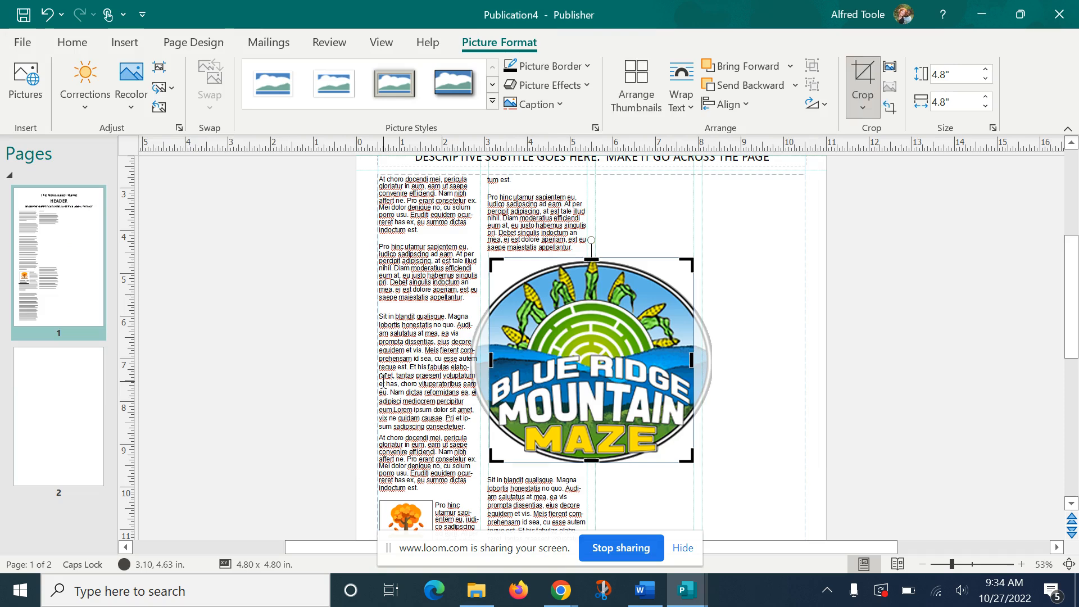
left_click(769, 288)
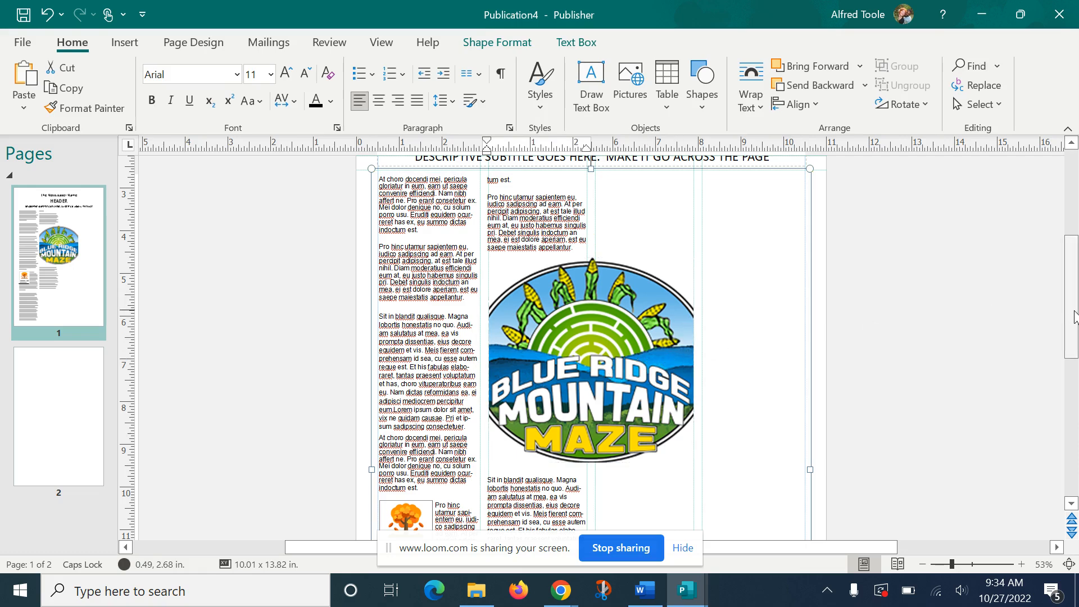
Apply the ornate script drop cap style to the opening letter A of the first column's article text.
mouse_move(1072, 312)
left_mouse_down()
mouse_move(1076, 420)
mouse_move(1058, 310)
left_mouse_up()
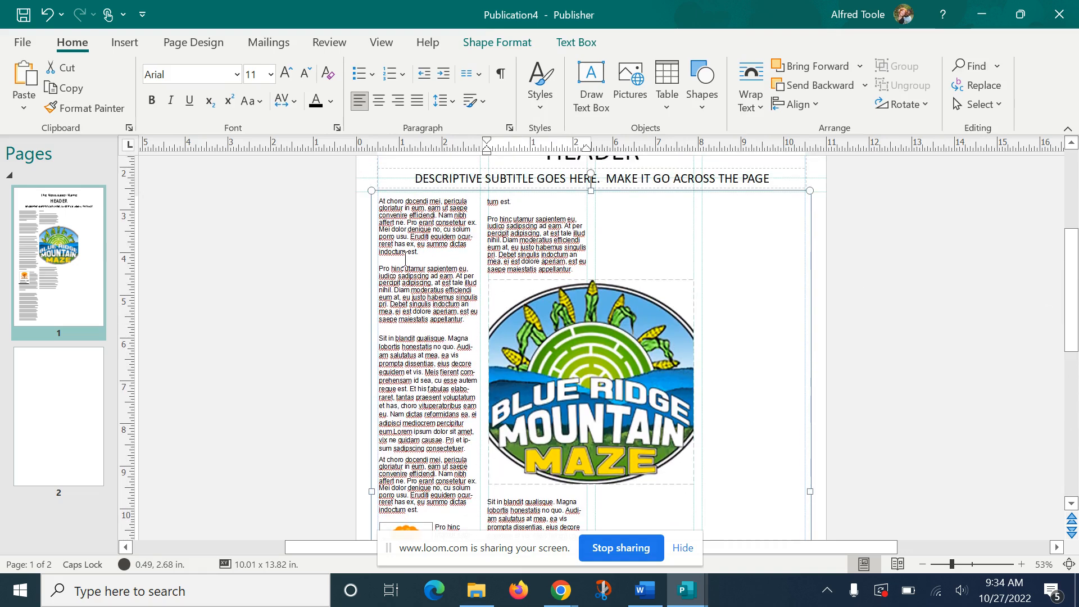
left_click(379, 202)
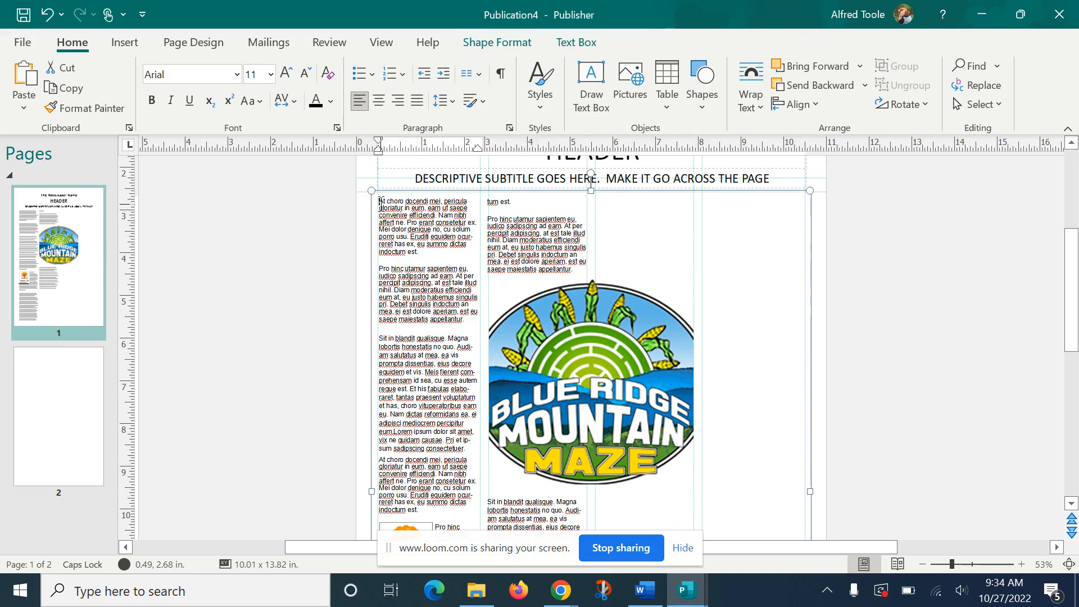
left_click(373, 204)
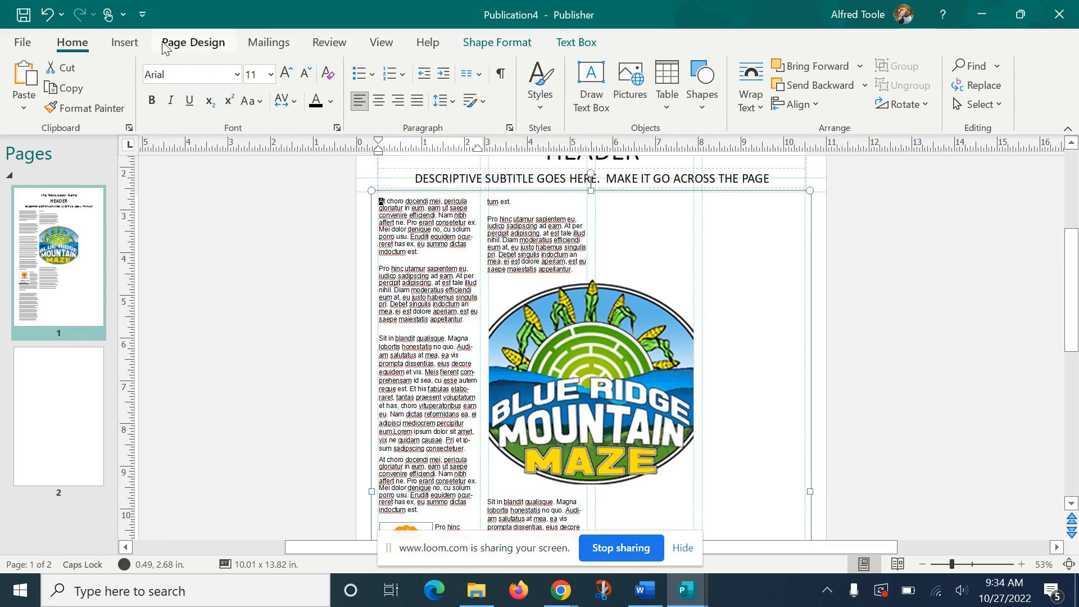
left_click(125, 45)
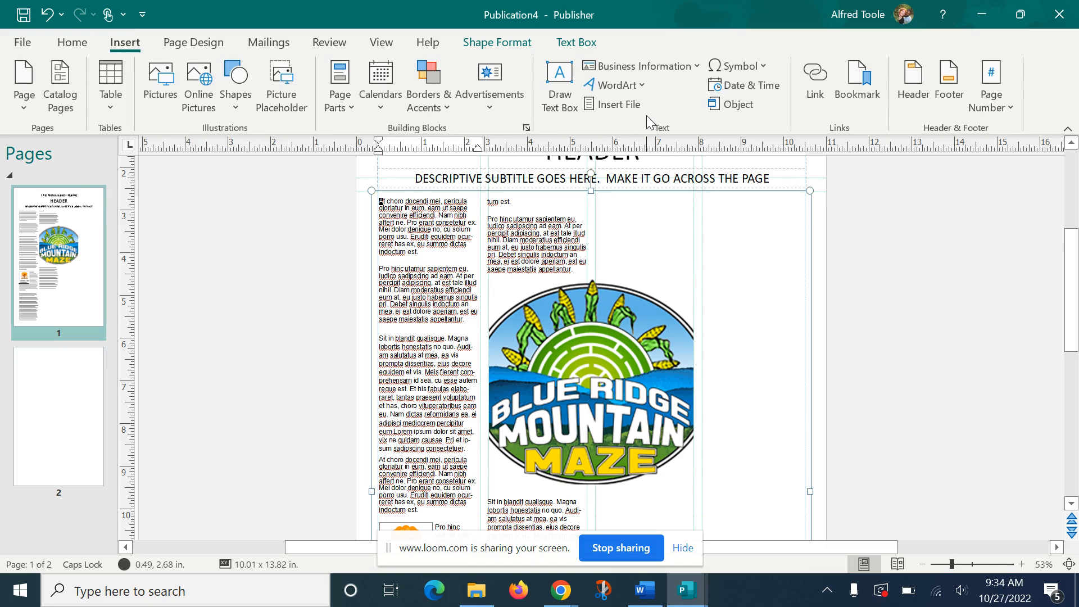
left_click(578, 43)
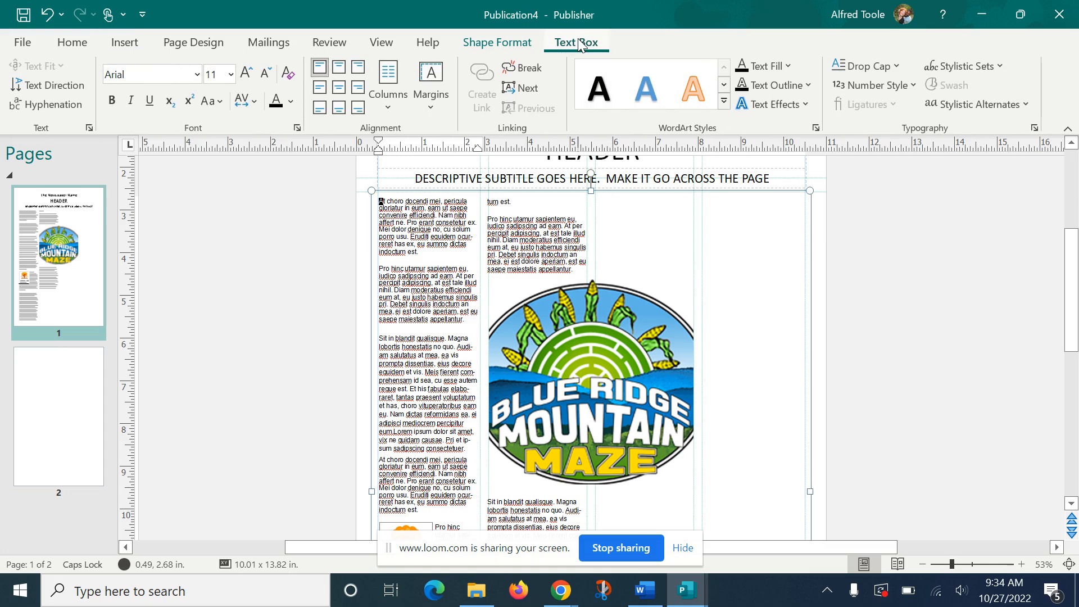
left_click(865, 68)
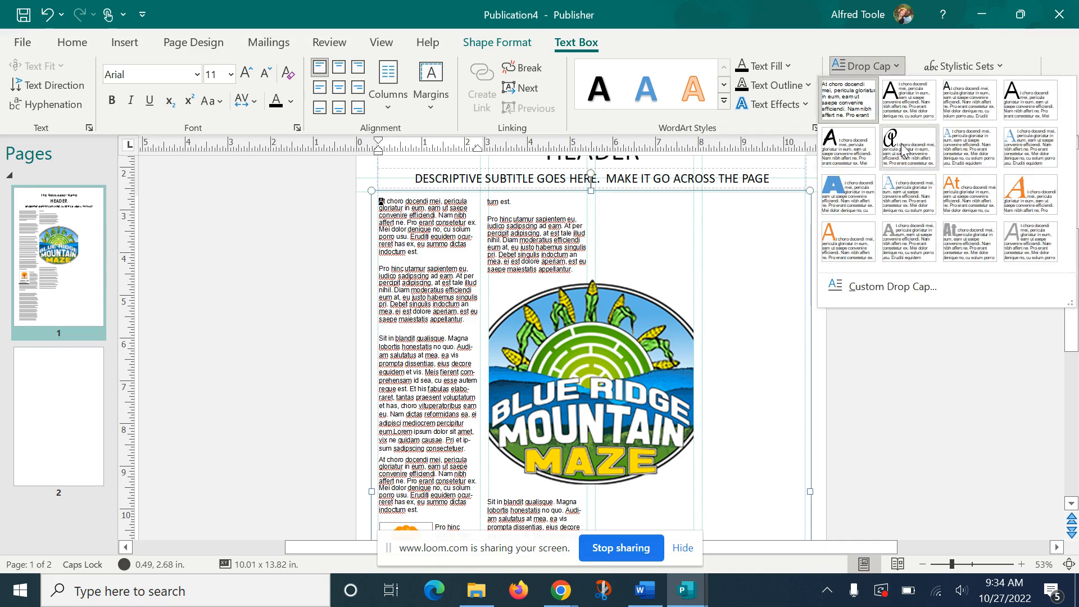
left_click(901, 144)
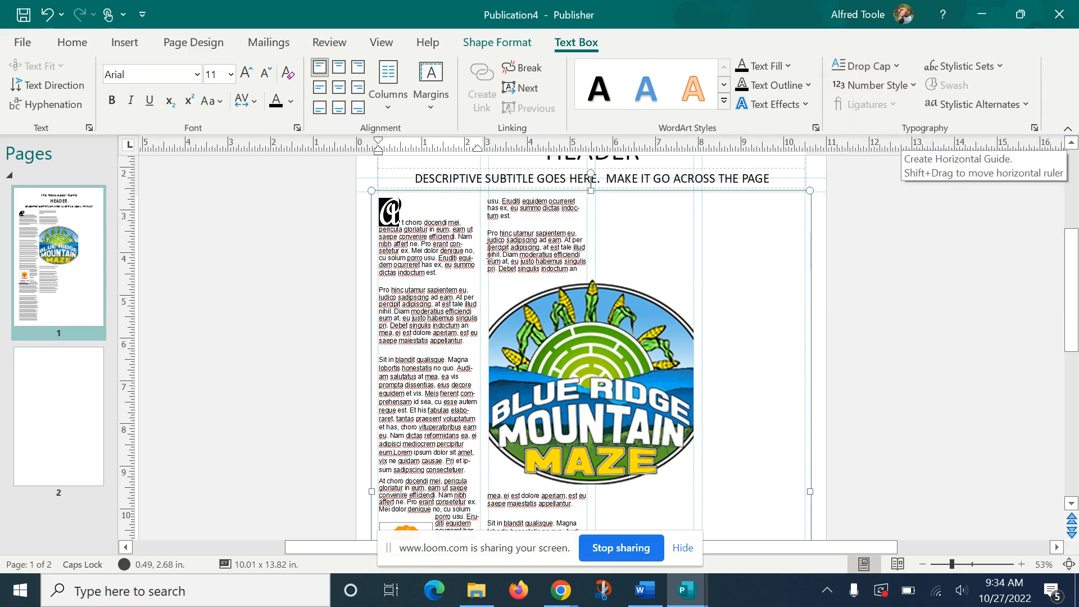
left_click(479, 252)
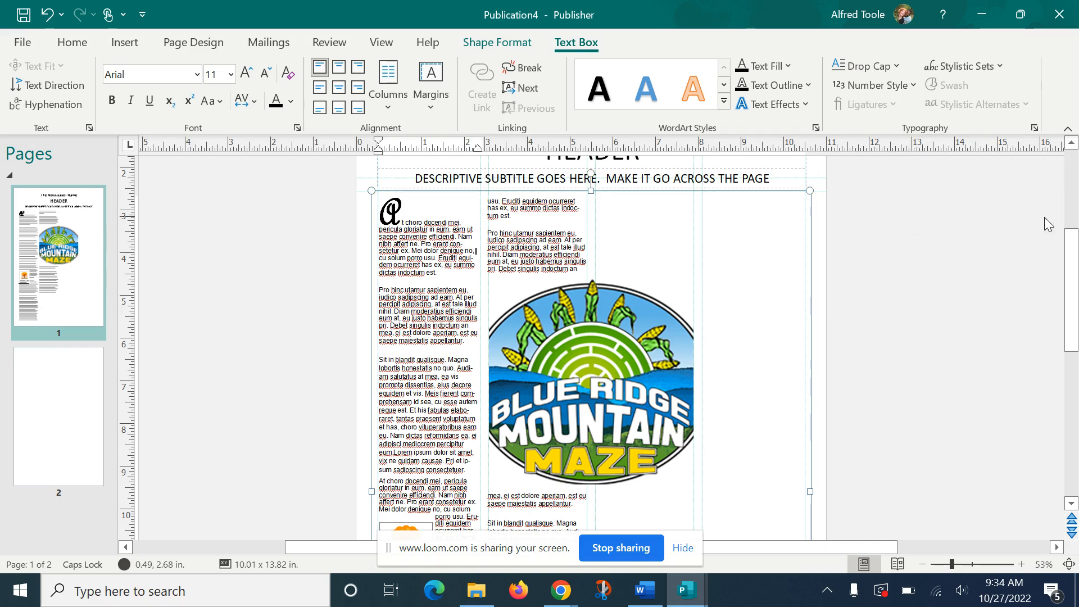
Draw a horizontal line about 9.4 in long across the header and place it between the newspaper name and the HEADER row.
left_click_drag(1064, 249, 1064, 198)
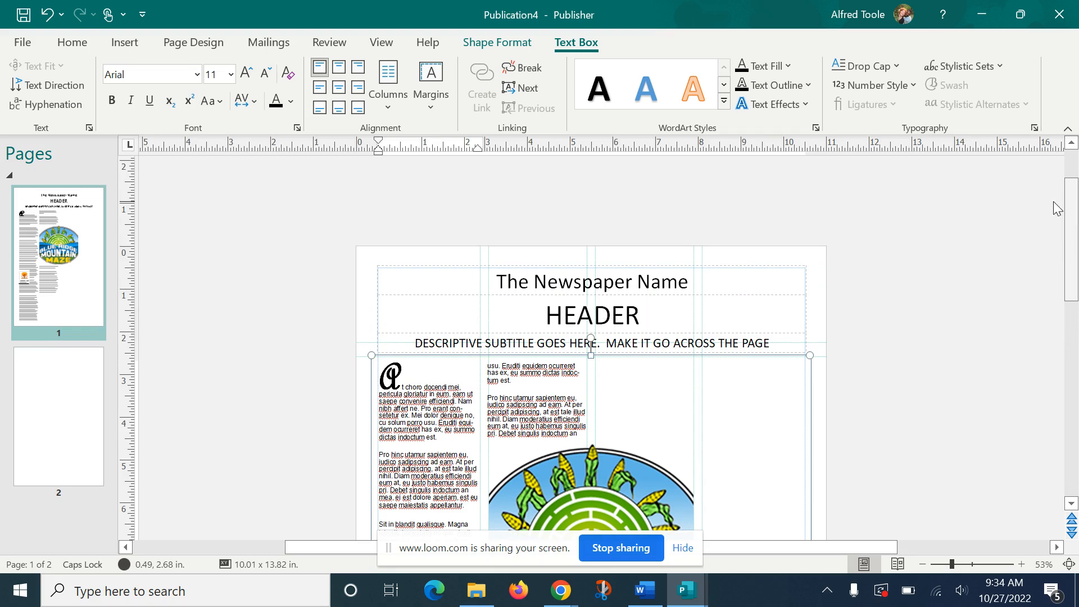
left_click(125, 43)
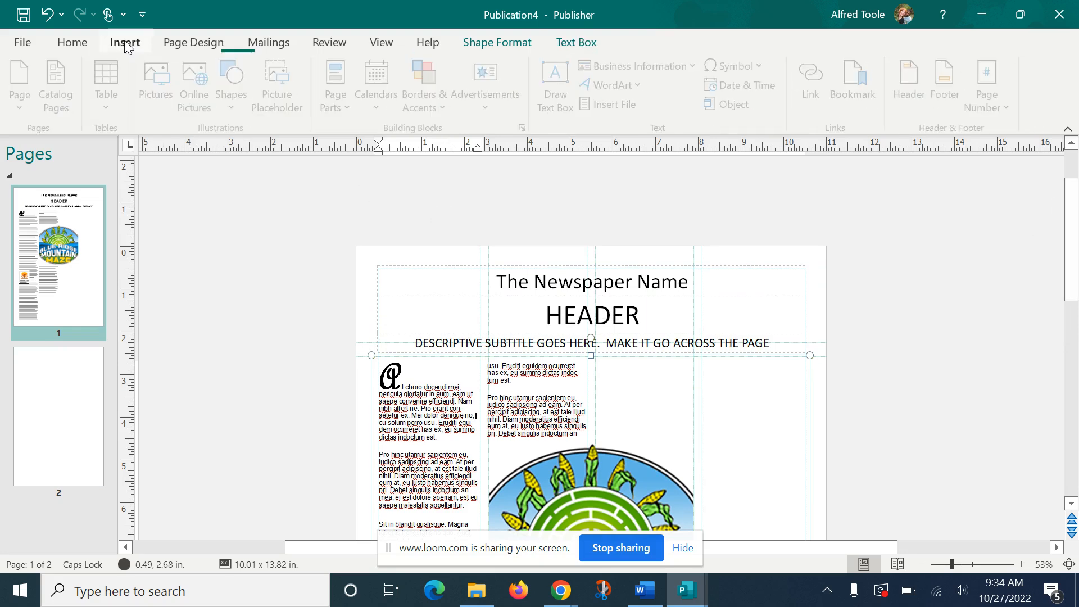
left_click(236, 92)
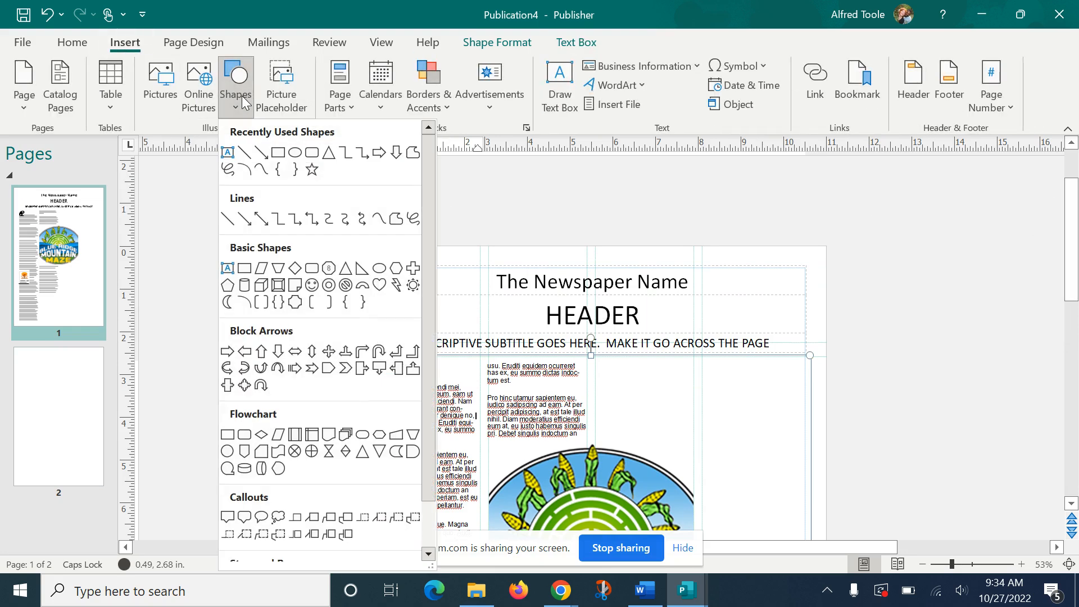
left_click(248, 154)
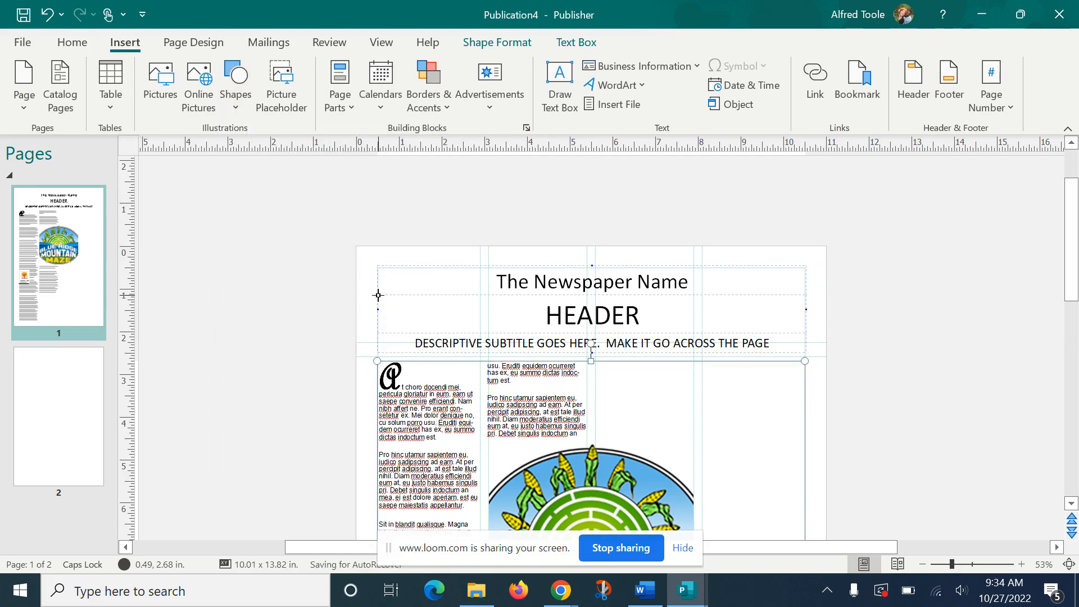
left_click_drag(402, 321, 804, 322)
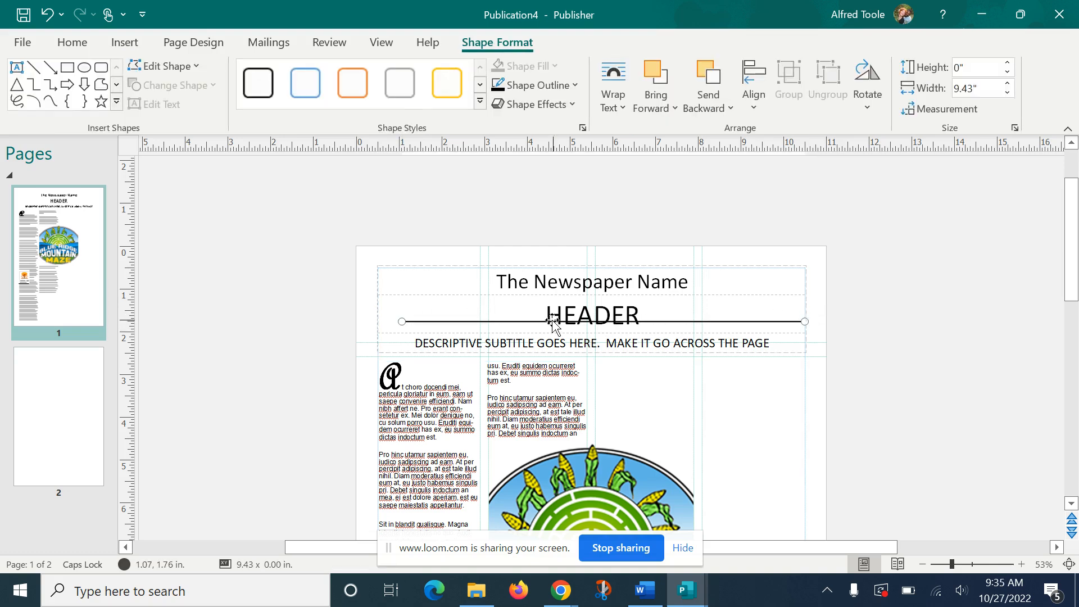
left_click_drag(517, 323, 501, 296)
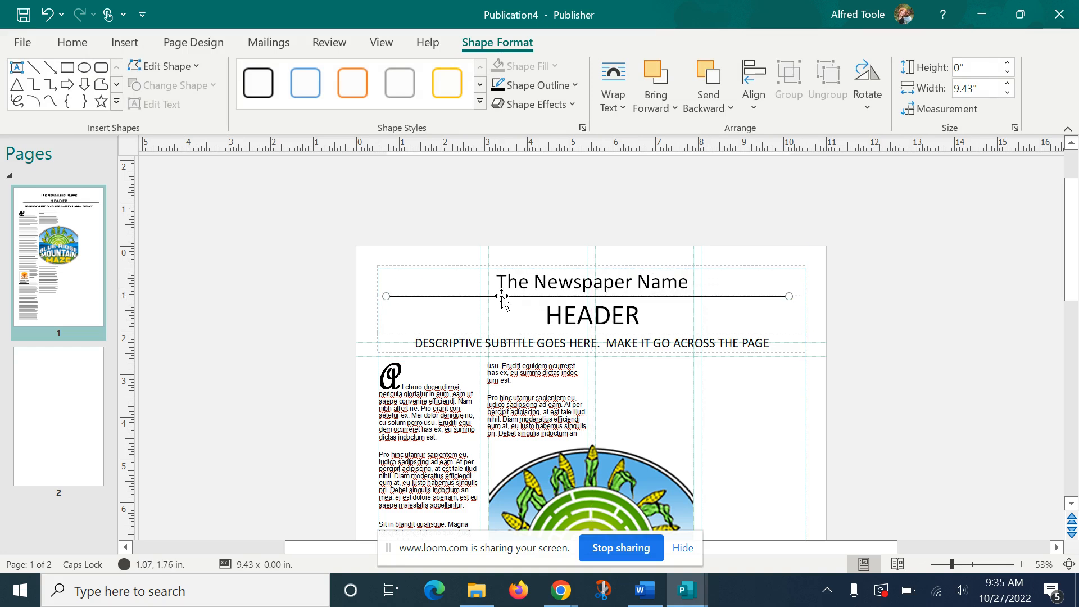
Set the outline weight of the divider line under the newspaper name to 4½ pt.
left_click(575, 85)
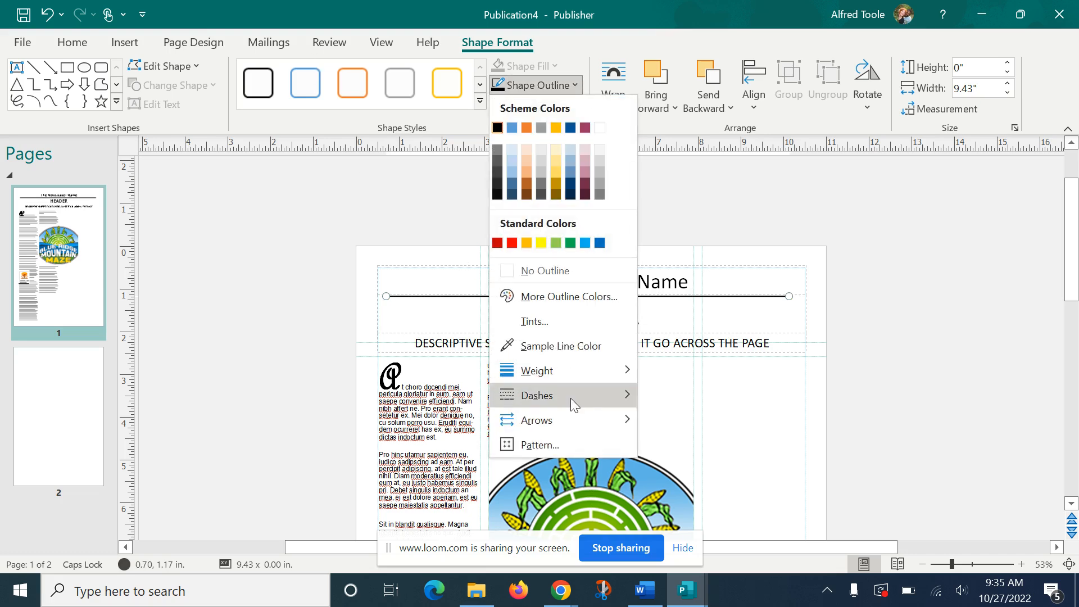
mouse_move(585, 366)
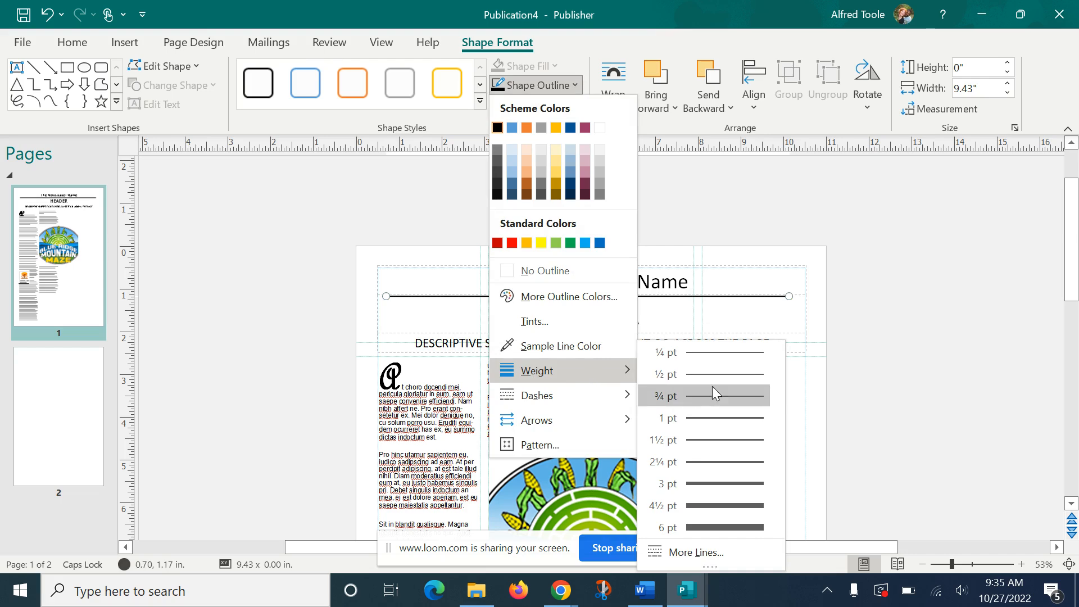
left_click(728, 506)
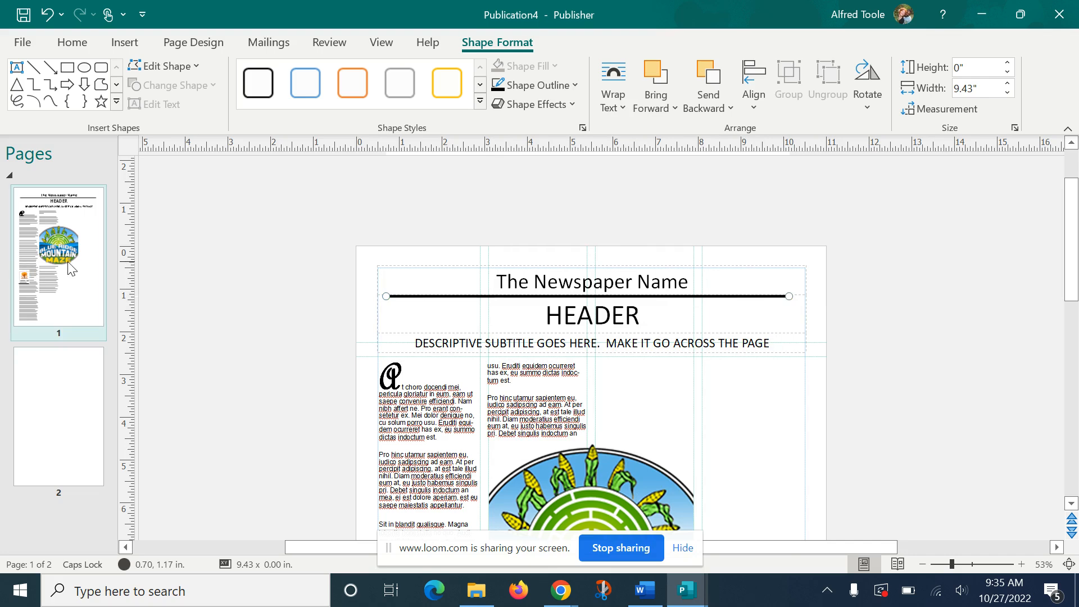
left_click(68, 403)
left_click(85, 308)
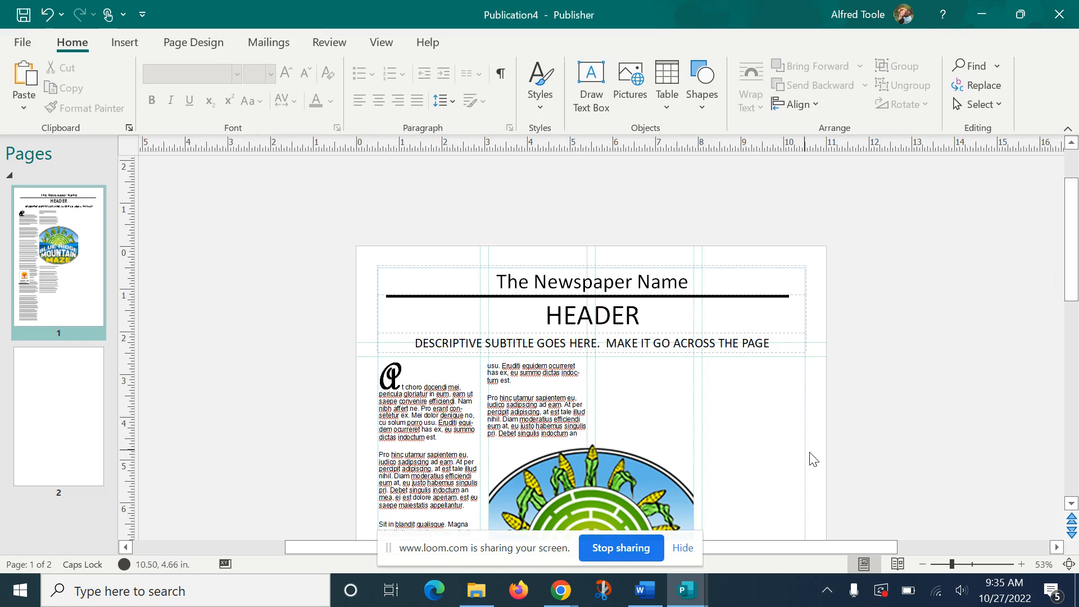
mouse_move(568, 585)
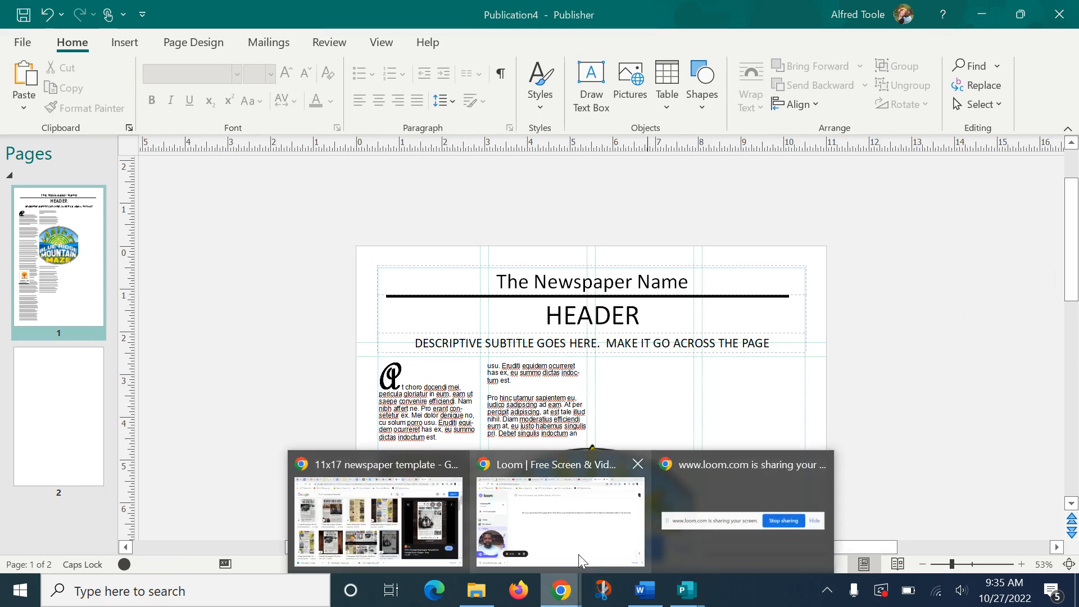